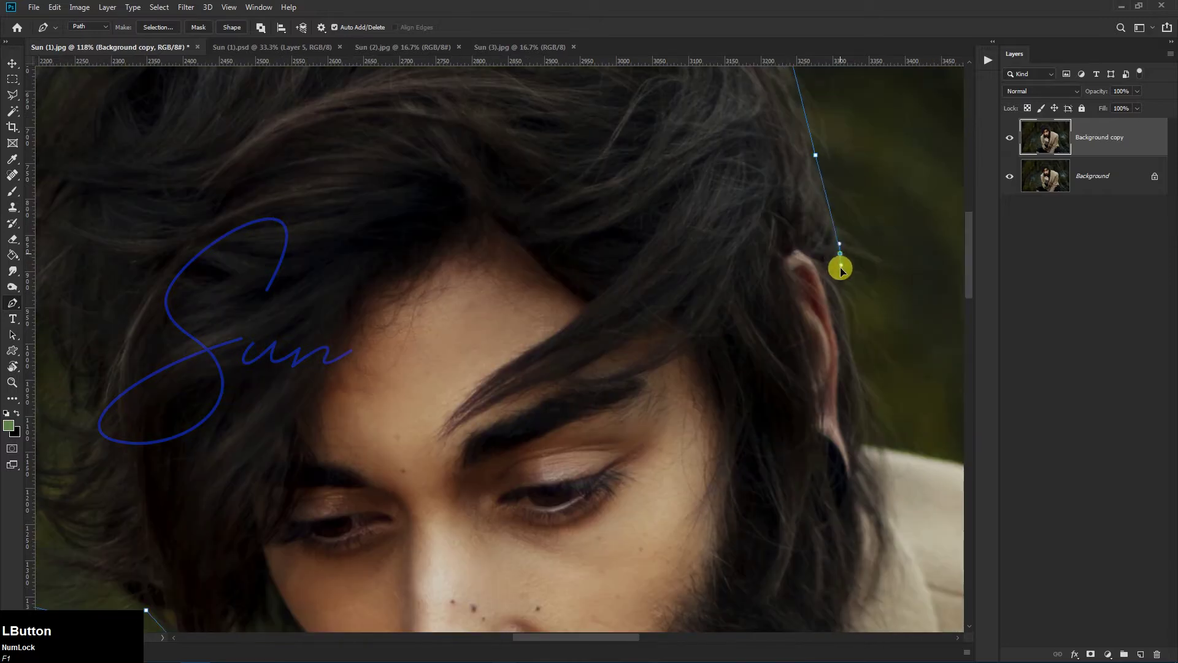
Step: Continue the Pen tool path down the hair edge beside the ear to the coat collar
click(820, 293)
click(818, 339)
drag(808, 371, 747, 312)
Step: Extend the pen path over the coat's shoulder and down the upper sleeve
drag(832, 297, 576, 157)
scroll(892, 328, down, 7)
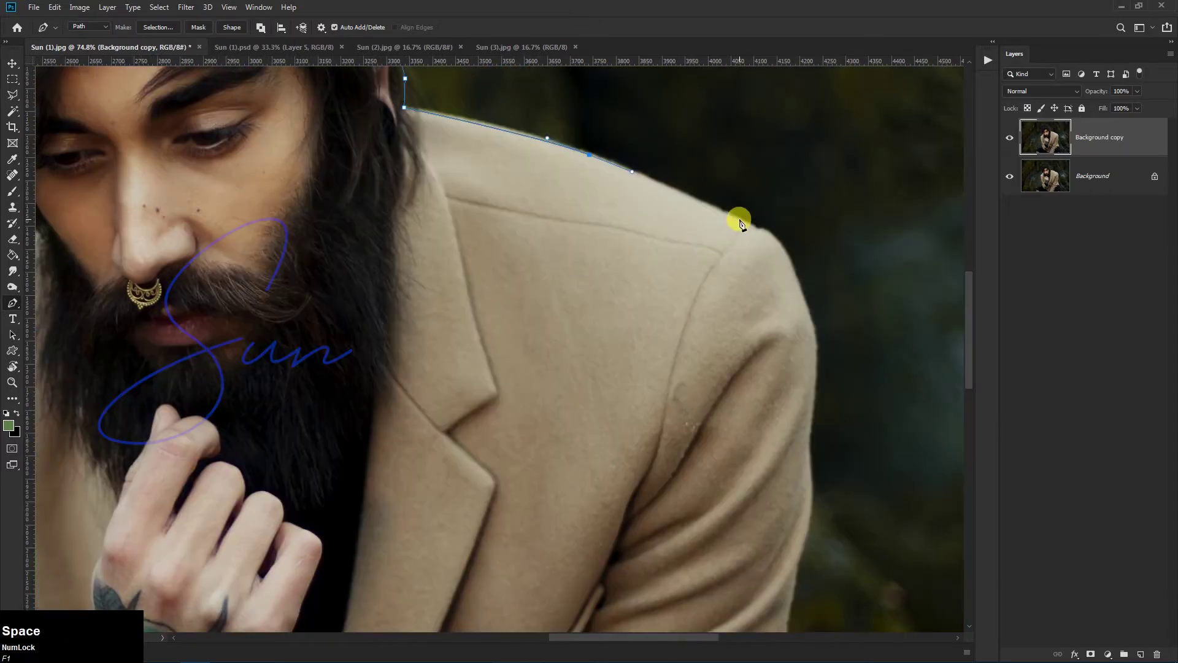
scroll(738, 228, up, 10)
click(744, 223)
drag(847, 369, 785, 170)
scroll(767, 426, down, 4)
drag(767, 425, 767, 161)
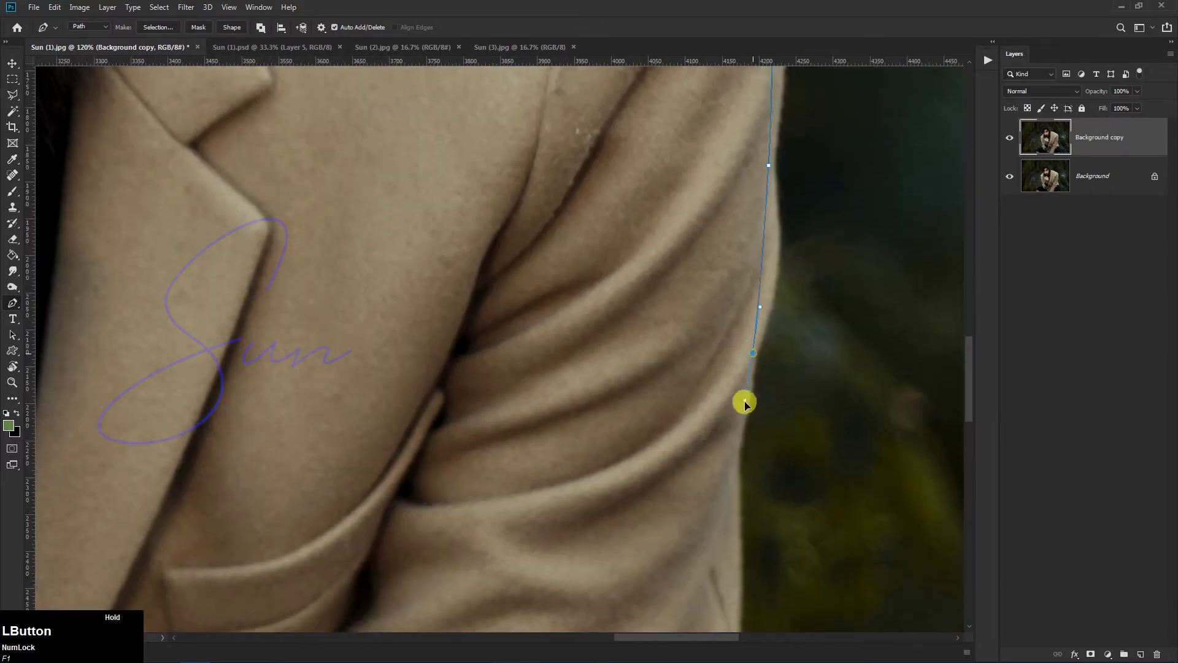
Step: Trace the pen path down the lower sleeve and around the coat flap to the dark trousers
drag(752, 352, 744, 407)
drag(737, 474, 710, 241)
click(705, 214)
click(713, 306)
click(712, 414)
drag(732, 441, 659, 209)
drag(697, 308, 708, 333)
drag(732, 440, 718, 489)
click(690, 531)
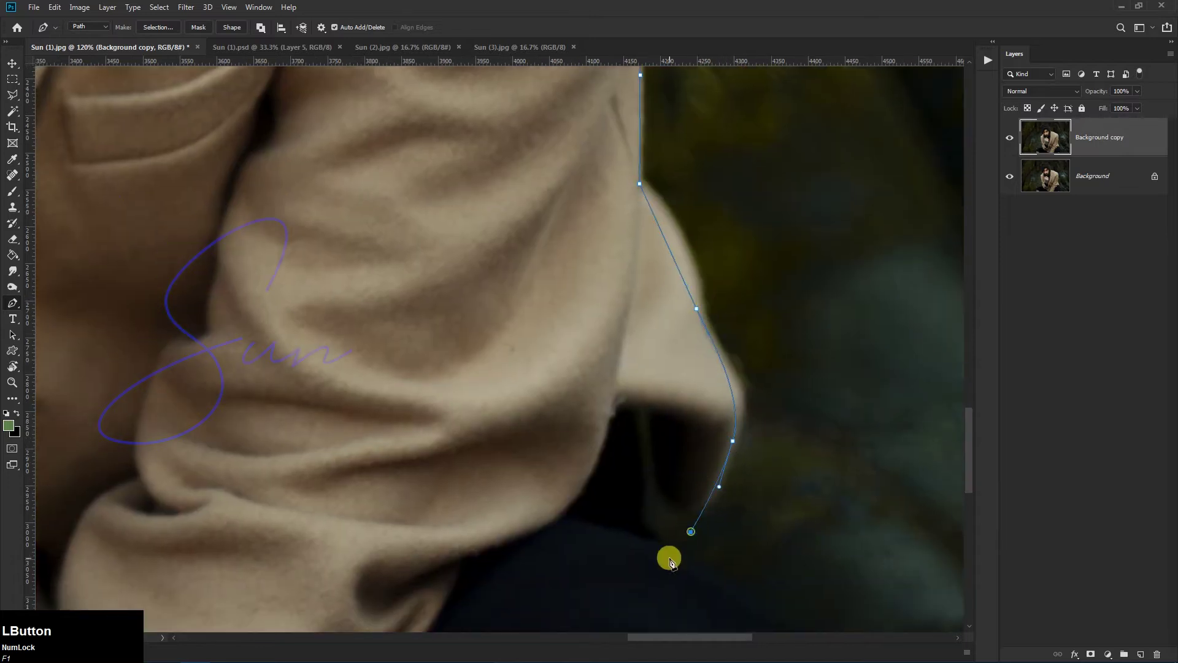
Step: Trace the outer edge of the knee to the image's lower border and close the path below the canvas
drag(670, 552, 668, 557)
scroll(668, 557, down, 5)
drag(668, 557, 584, 210)
drag(711, 395, 711, 397)
click(706, 418)
click(699, 456)
click(697, 478)
scroll(709, 548, down, 1)
scroll(708, 548, down, 6)
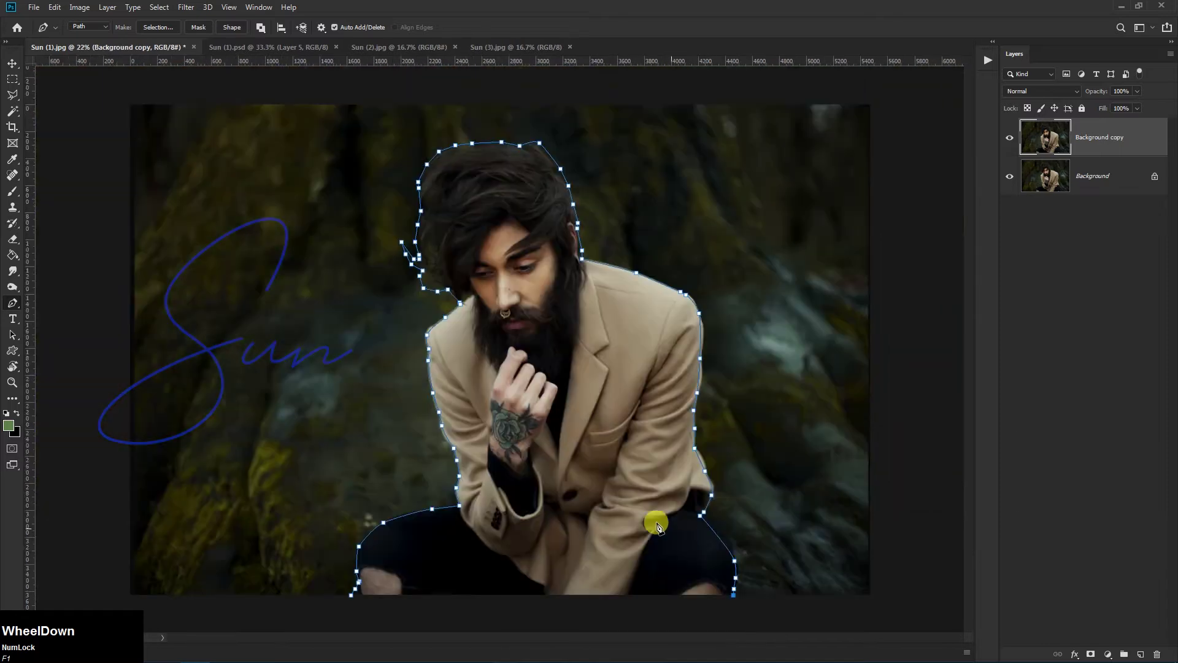
click(443, 558)
click(398, 520)
Step: Convert the closed path into a new anti-aliased selection with 0 pixels feather, and activate the Magic Wand tool
right_click(537, 319)
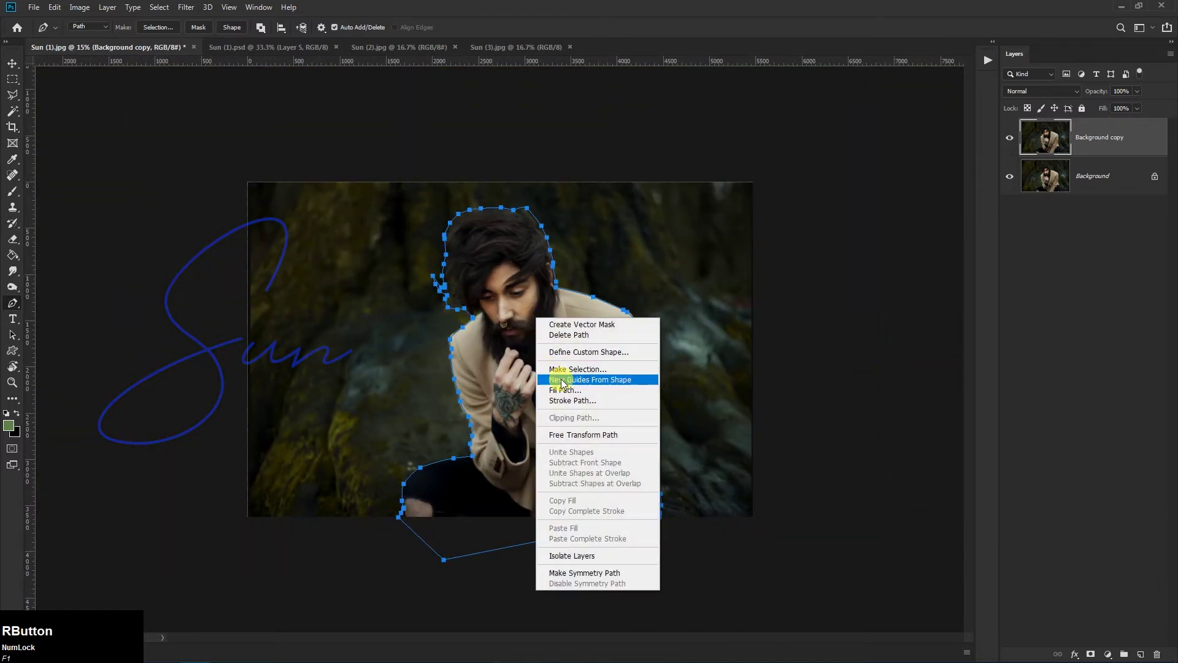
click(574, 369)
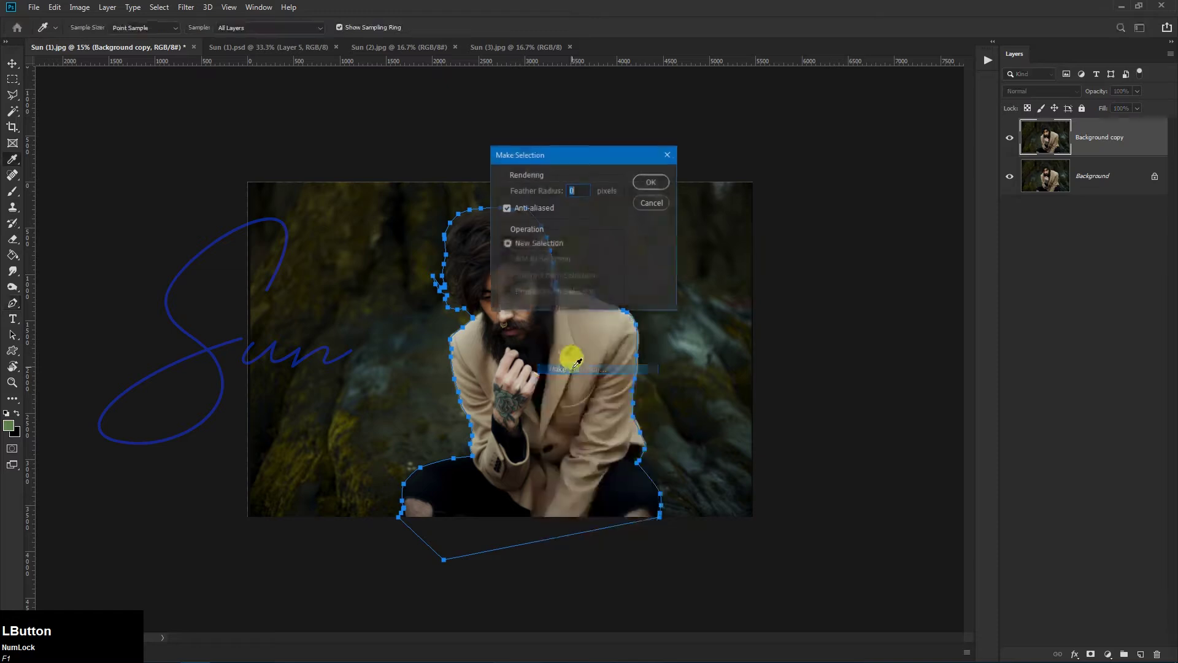
click(652, 184)
scroll(505, 189, up, 3)
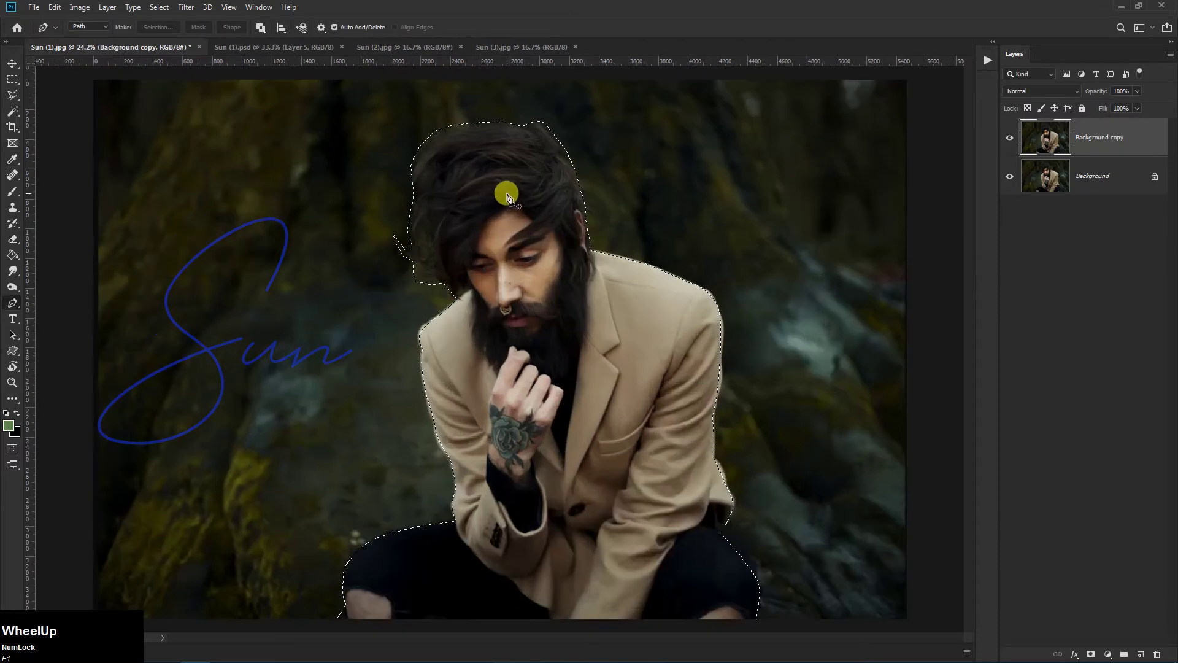
scroll(555, 310, down, 2)
click(13, 111)
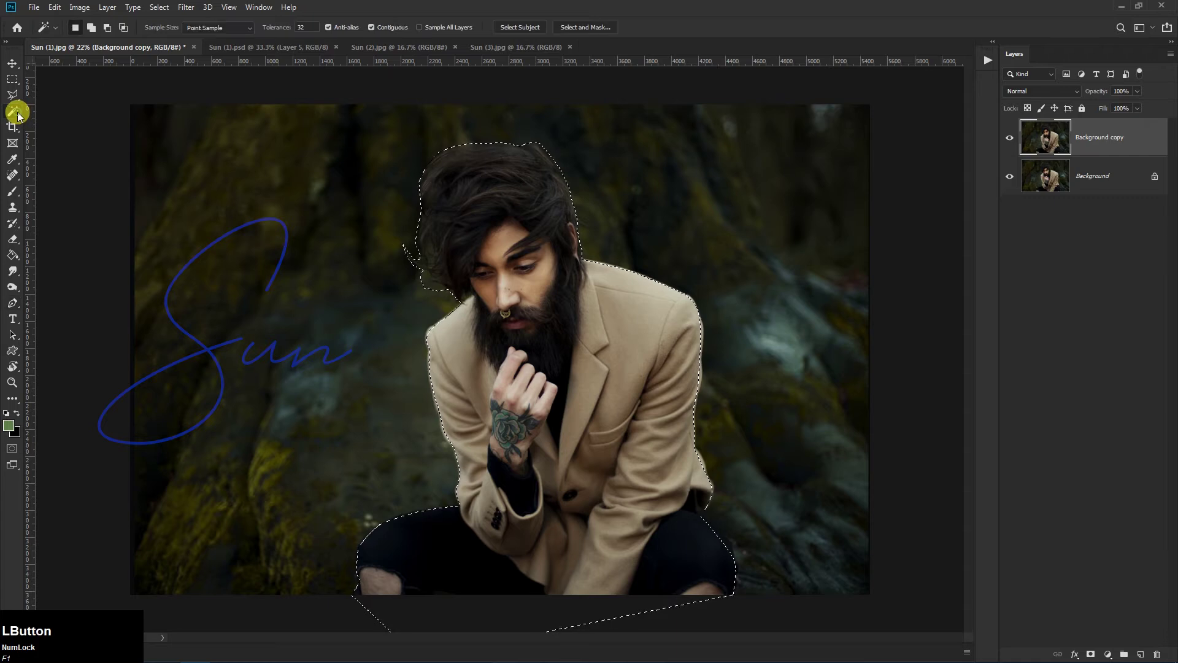
click(592, 29)
scroll(490, 161, up, 2)
scroll(575, 195, down, 2)
click(1143, 644)
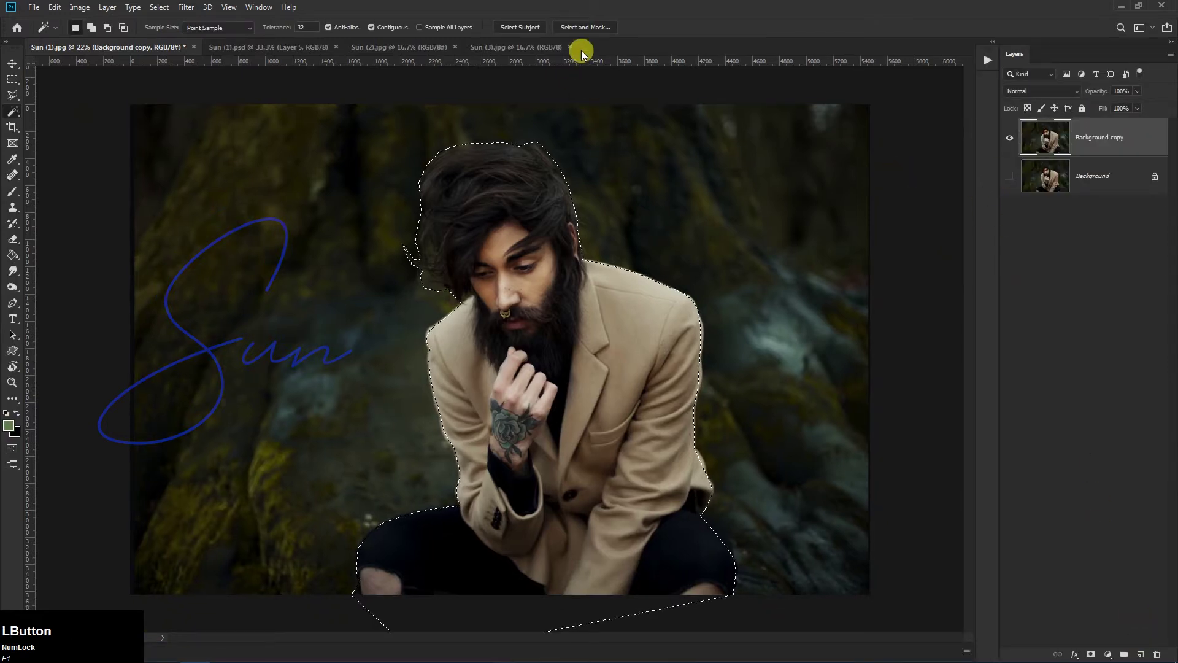
Step: Open the Select and Mask workspace for the selection around the man
click(585, 27)
scroll(446, 235, up, 10)
drag(414, 289, 423, 352)
Step: Try refining the hair outline on the curl side with the Refine Edge Brush, and undo the strokes
click(24, 111)
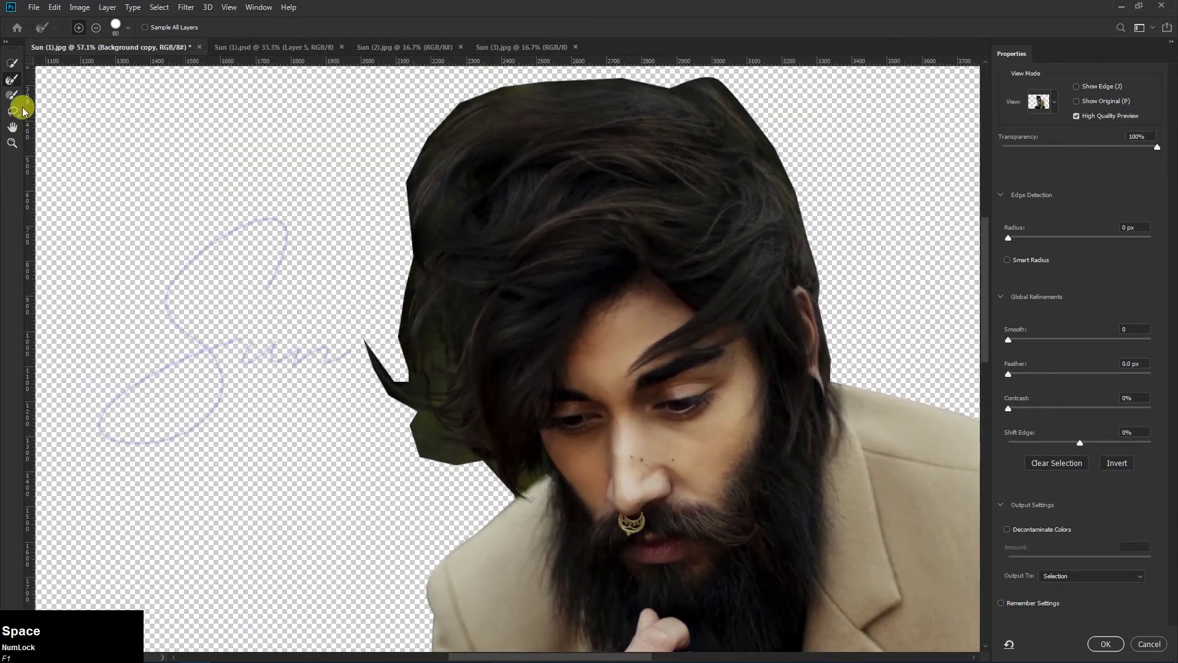
drag(220, 248, 228, 257)
mouse_move(478, 462)
mouse_down()
mouse_move(433, 449)
mouse_move(442, 455)
mouse_move(407, 425)
mouse_move(411, 437)
mouse_move(420, 418)
mouse_move(423, 432)
mouse_move(416, 412)
mouse_move(376, 388)
mouse_move(354, 335)
mouse_move(395, 388)
mouse_move(374, 376)
mouse_up()
drag(391, 335, 393, 155)
key(space)
mouse_move(562, 122)
mouse_down()
mouse_move(559, 161)
mouse_move(524, 164)
mouse_up()
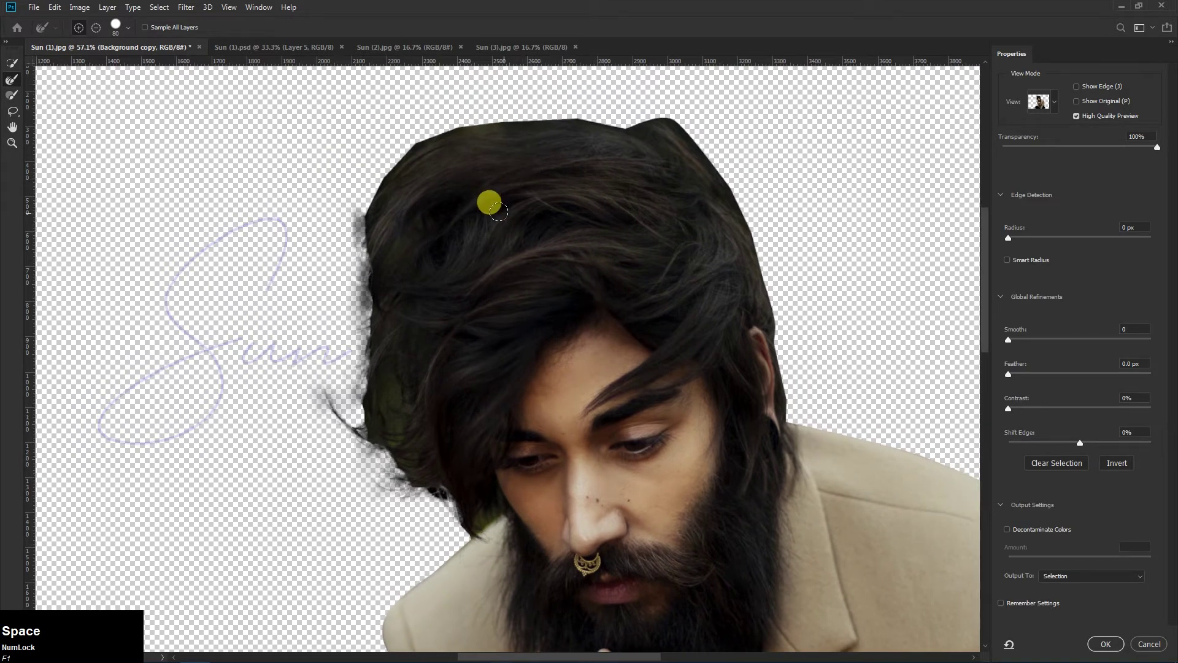
key(ctrl+z)
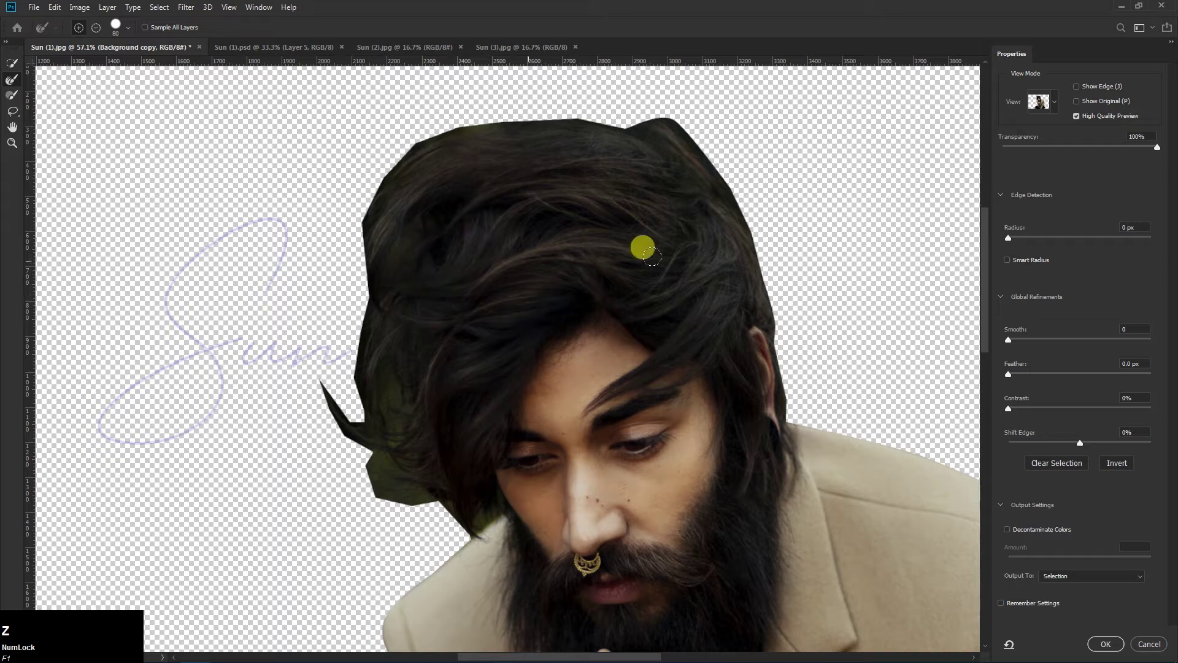
Step: Set the selection's global refinements to Smooth 70, Feather 3.1 px, Contrast 2% and Shift Edge +10%
drag(1008, 339, 1108, 341)
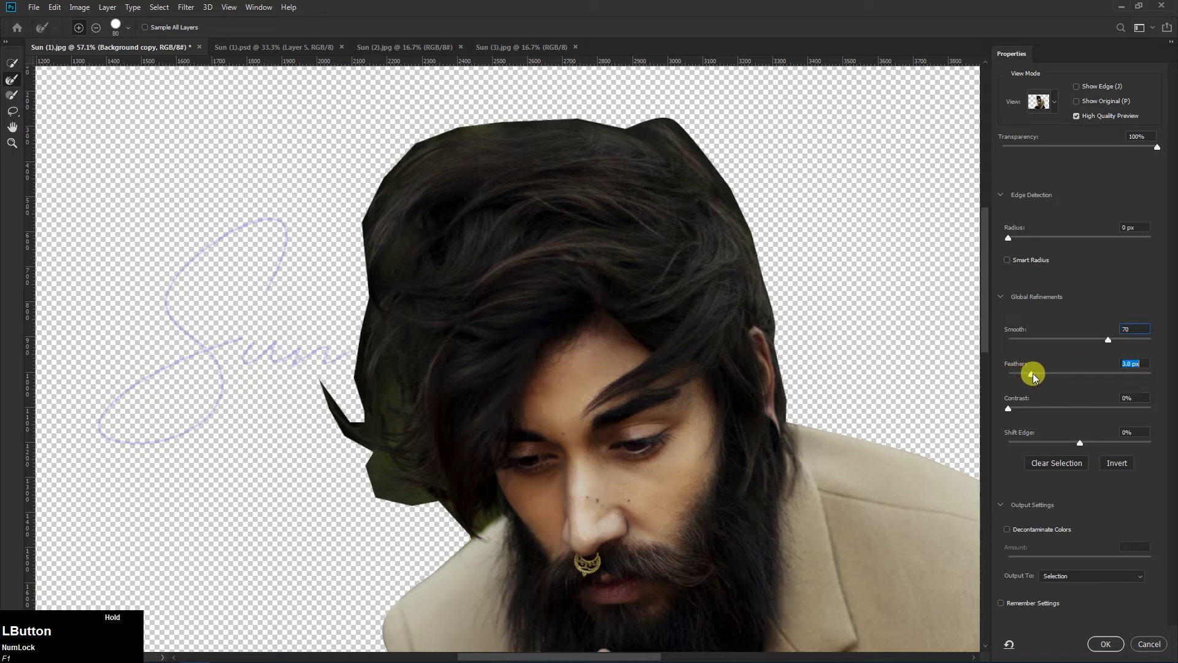
drag(1033, 373, 1032, 373)
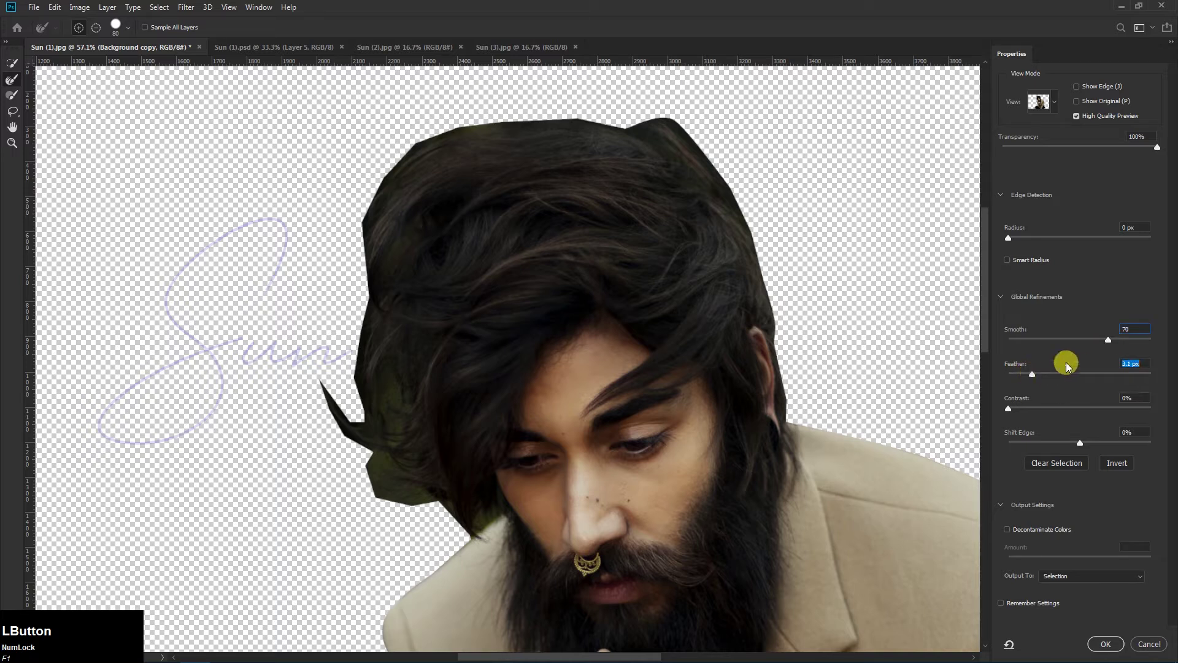
click(1011, 409)
drag(1088, 443, 1087, 443)
key(space)
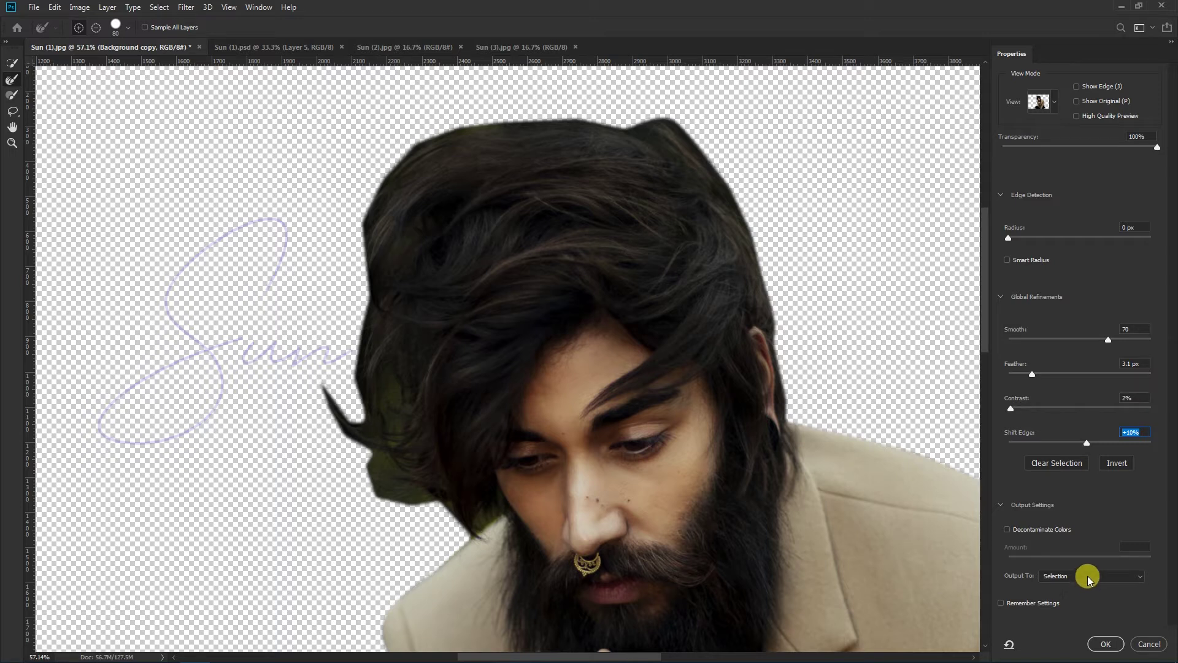
Step: Output the refined selection to a new layer
click(1087, 577)
click(1078, 606)
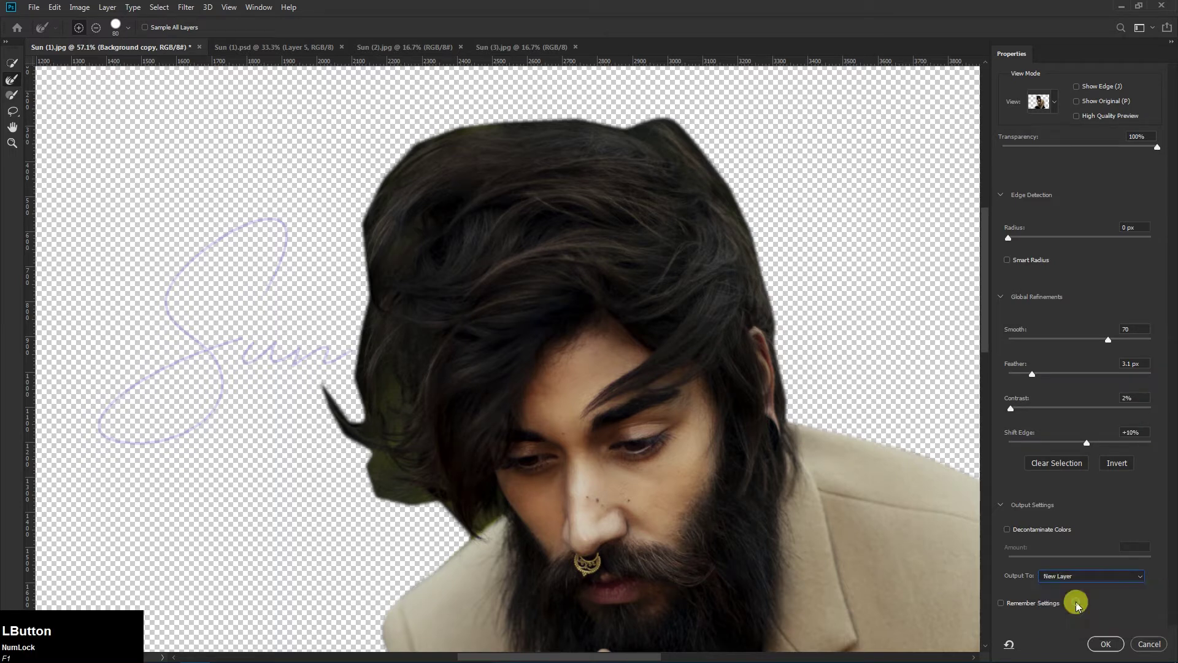
click(1105, 644)
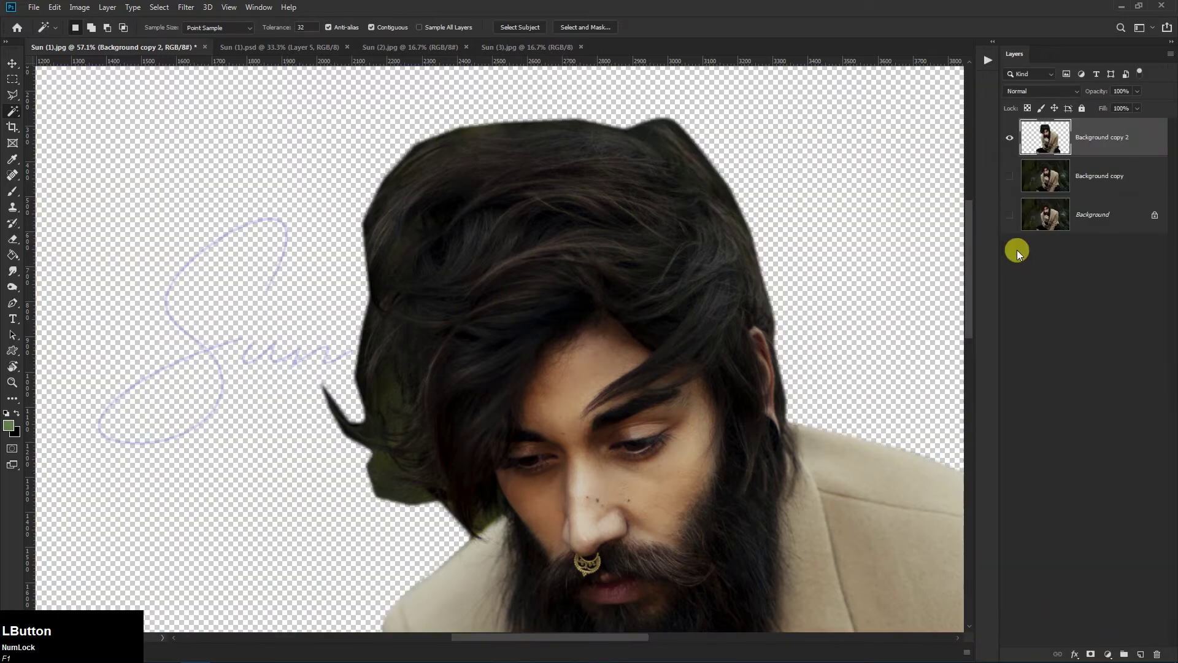
Step: Duplicate the cut-out layer and hide the lower copy
scroll(558, 184, down, 5)
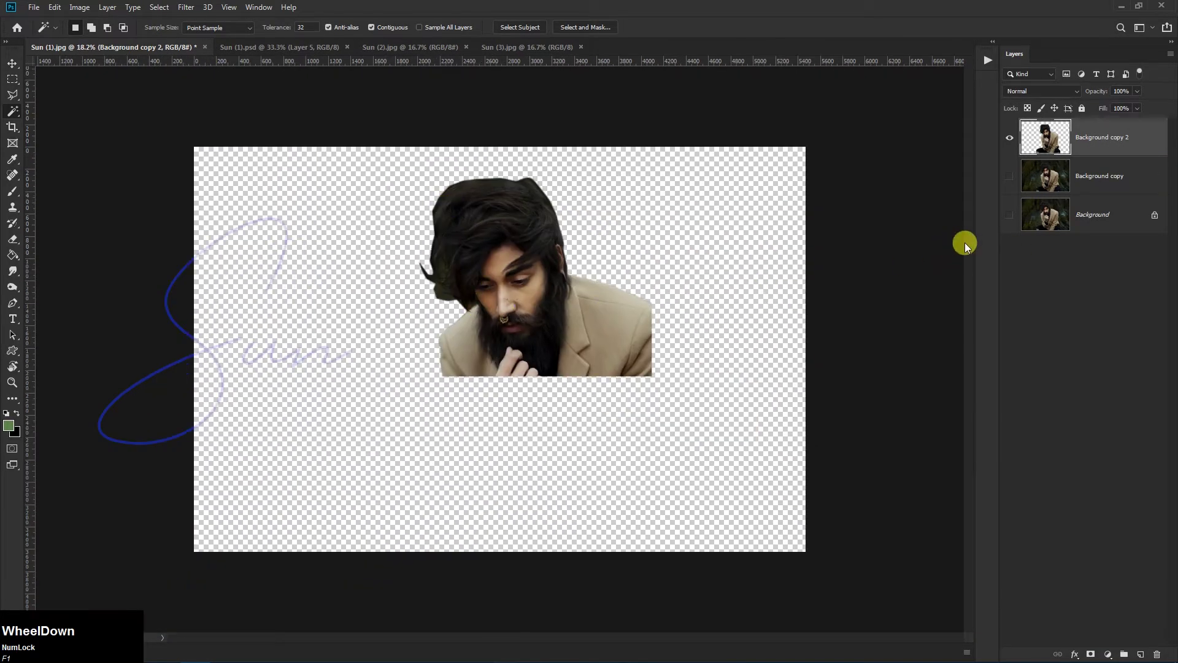
key(ctrl+j)
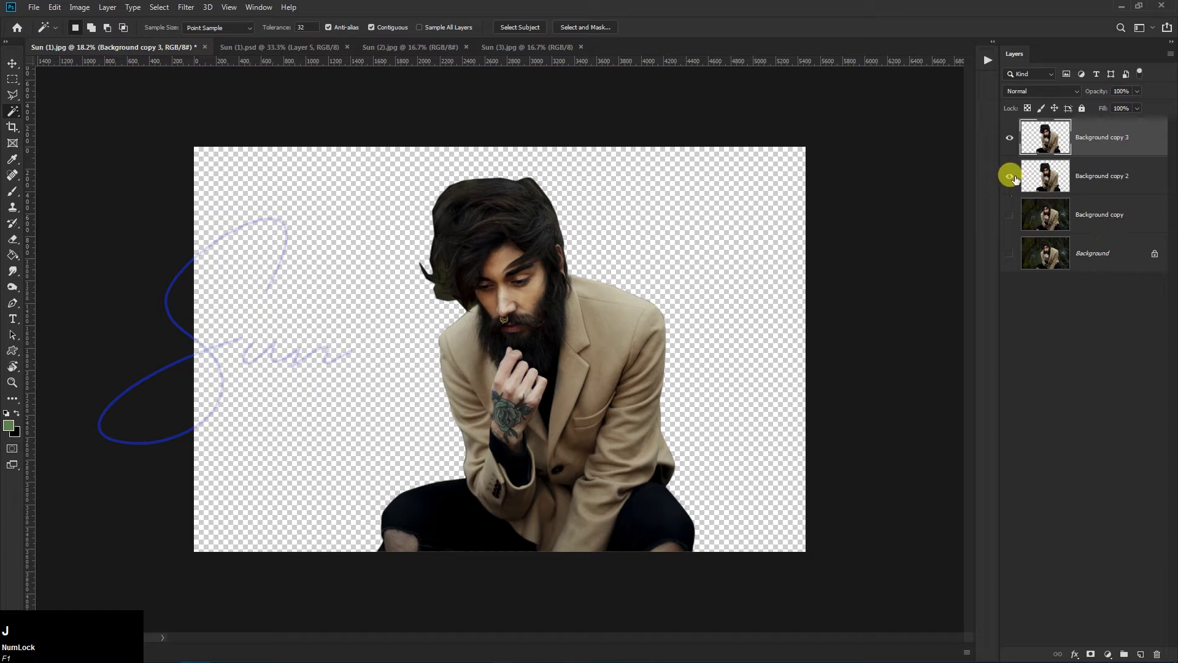
Step: Outline the green gap between the hanging hair and the cheek with the Polygonal Lasso, feather it 2 pixels and delete it
scroll(443, 249, up, 3)
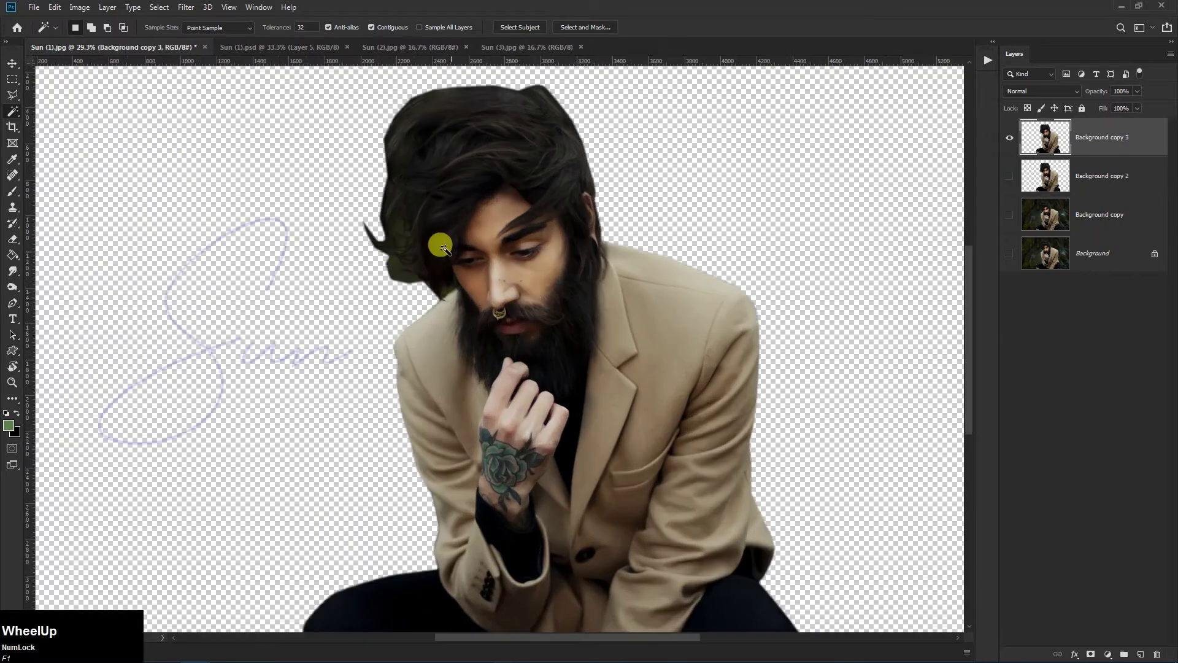
drag(403, 201, 486, 371)
scroll(425, 337, up, 2)
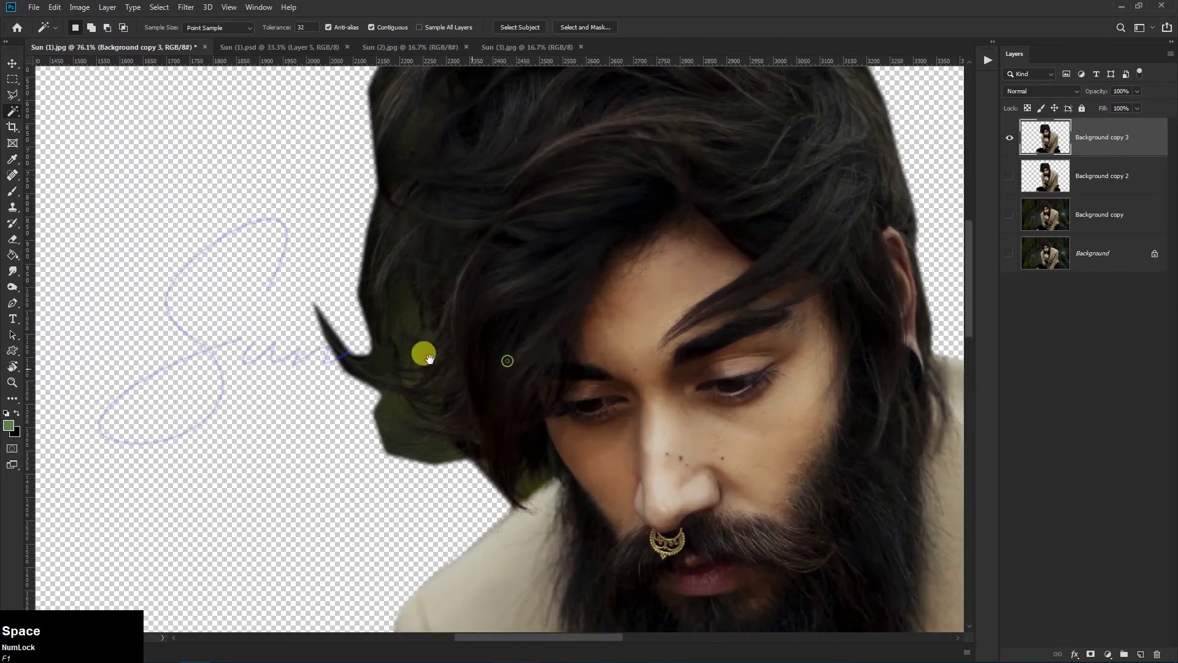
click(13, 94)
click(447, 499)
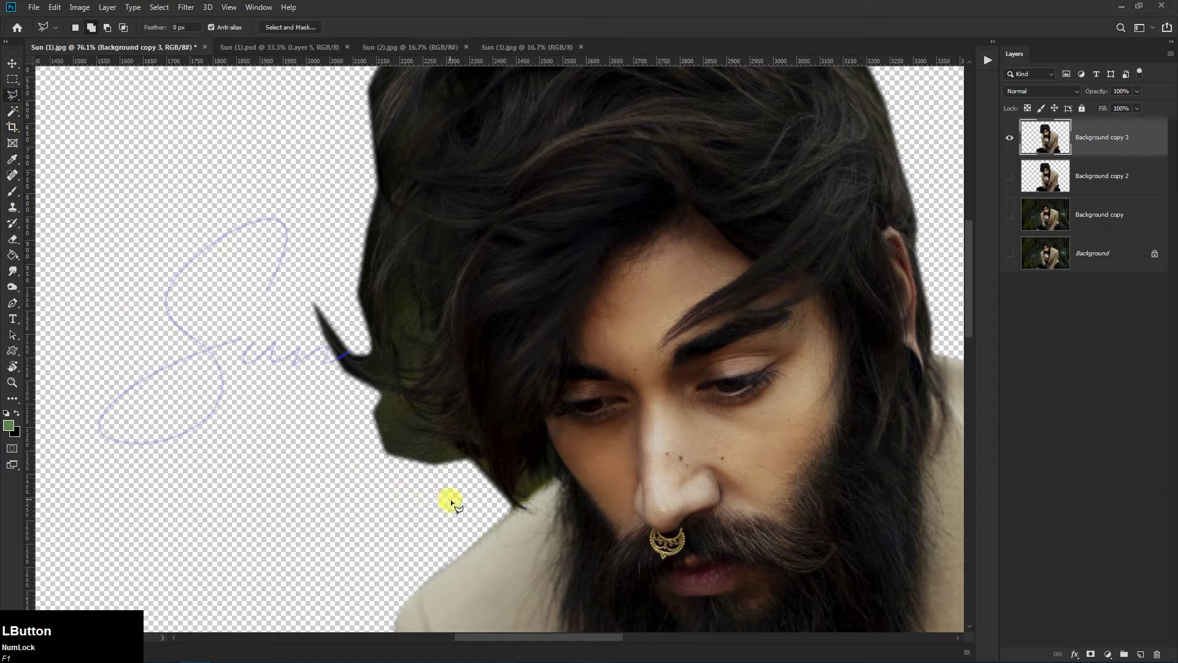
scroll(513, 506, up, 3)
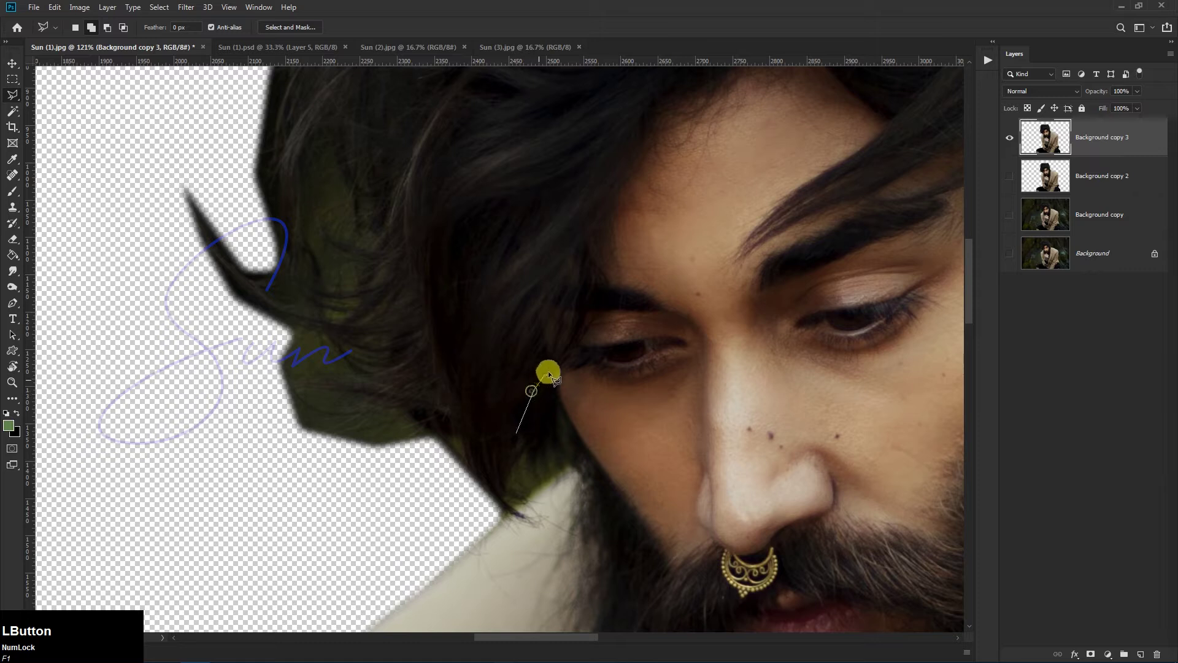
click(587, 461)
double_click(514, 431)
right_click(540, 421)
click(566, 453)
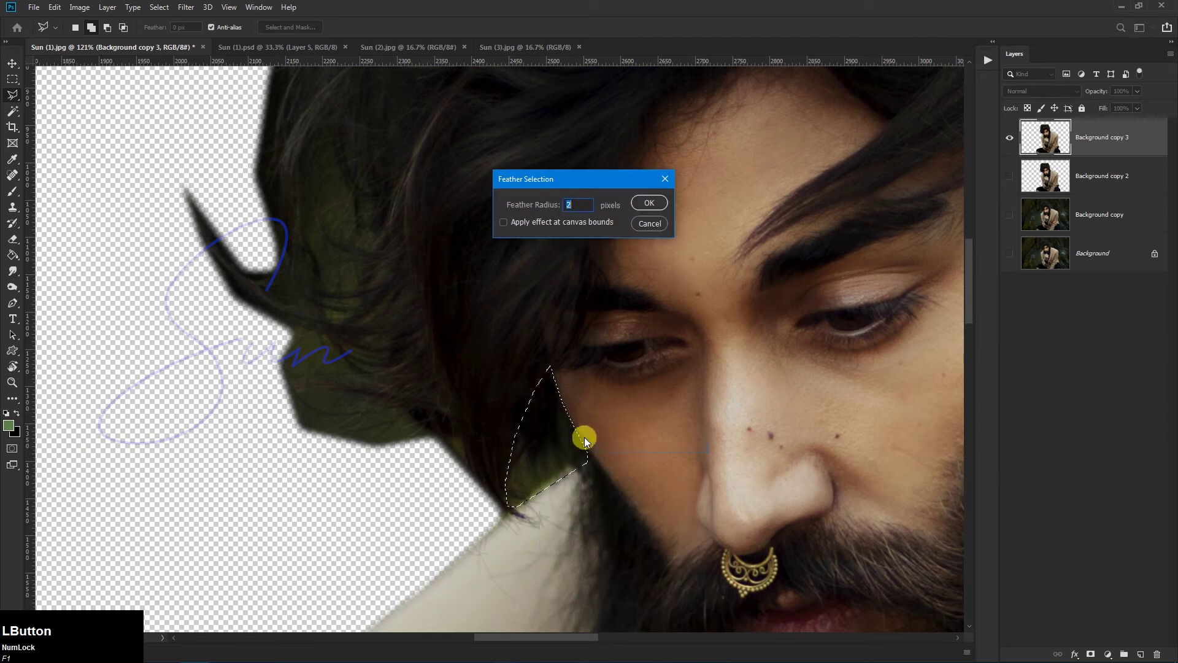
click(650, 203)
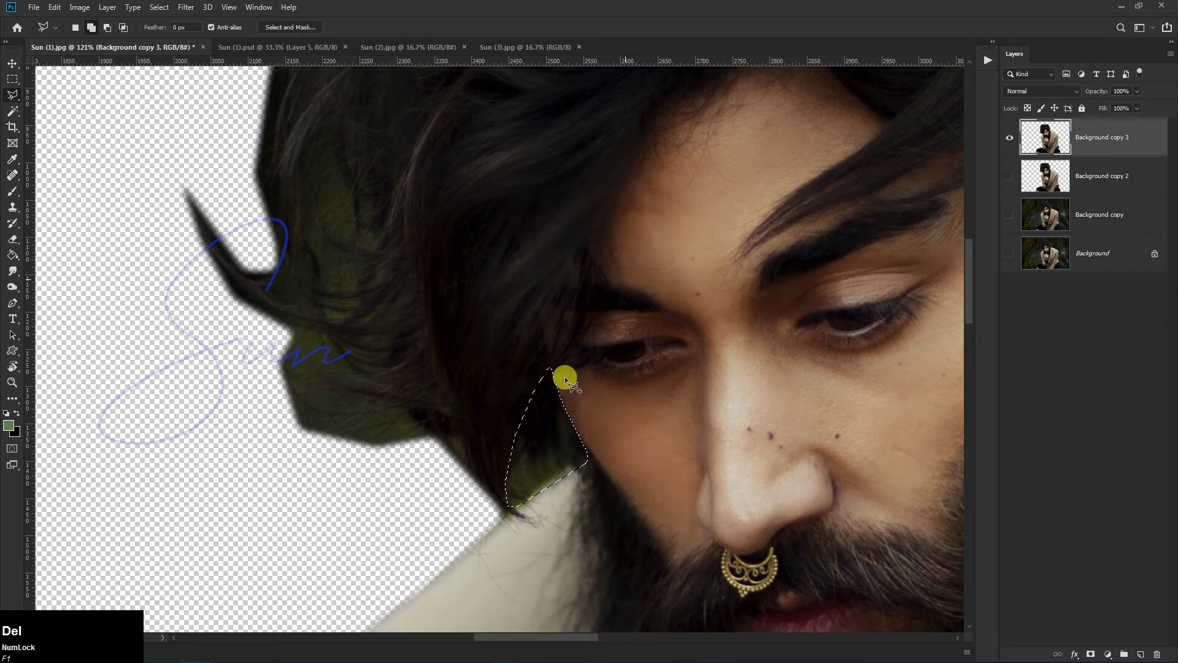
key(Delete)
right_click(531, 368)
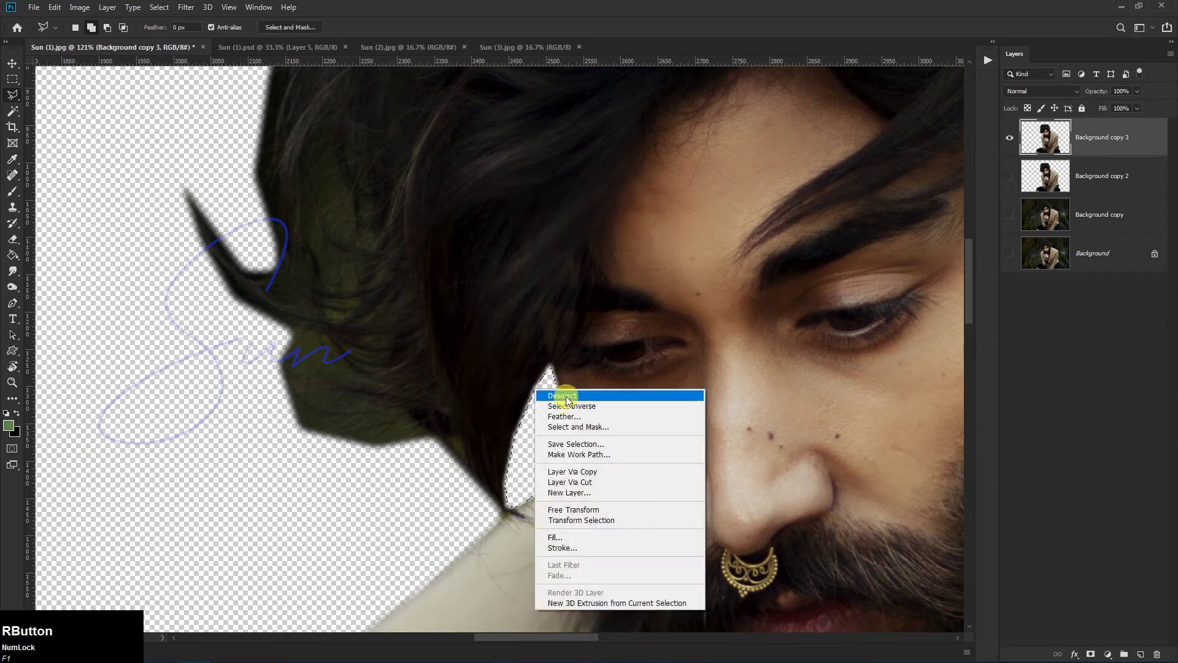
click(565, 396)
Step: Lasso the leftover green background below the hair curl, feather the selection, delete its contents and deselect
scroll(464, 393, down, 3)
scroll(464, 393, up, 1)
click(482, 417)
click(434, 370)
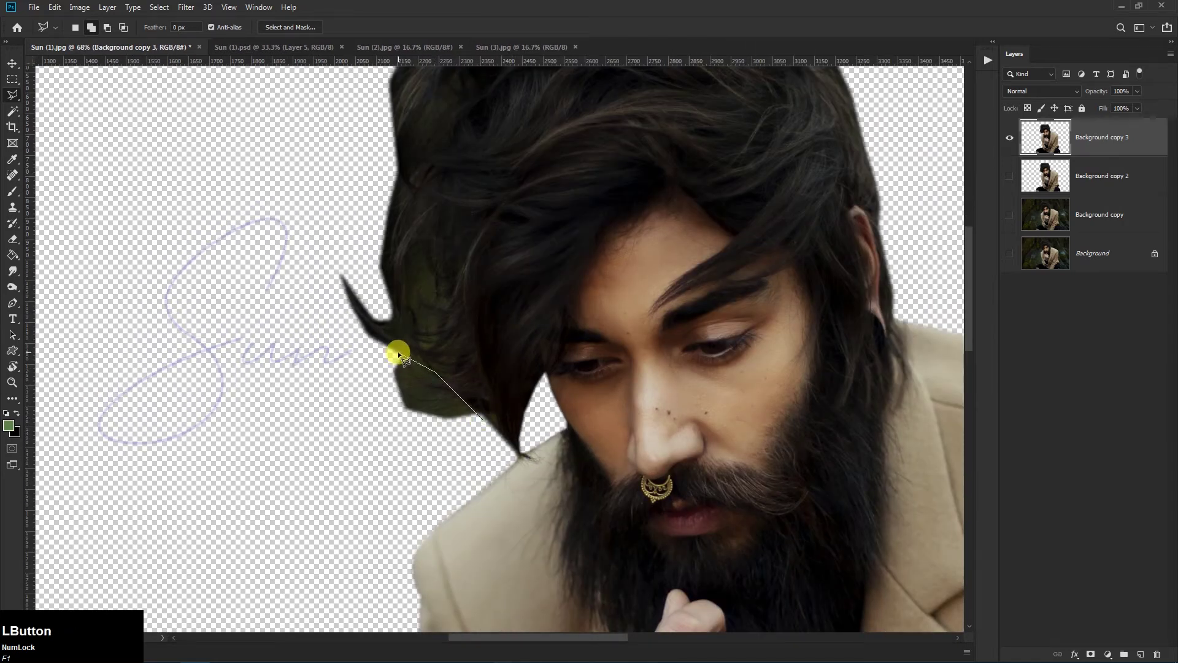
click(482, 420)
right_click(444, 406)
click(519, 435)
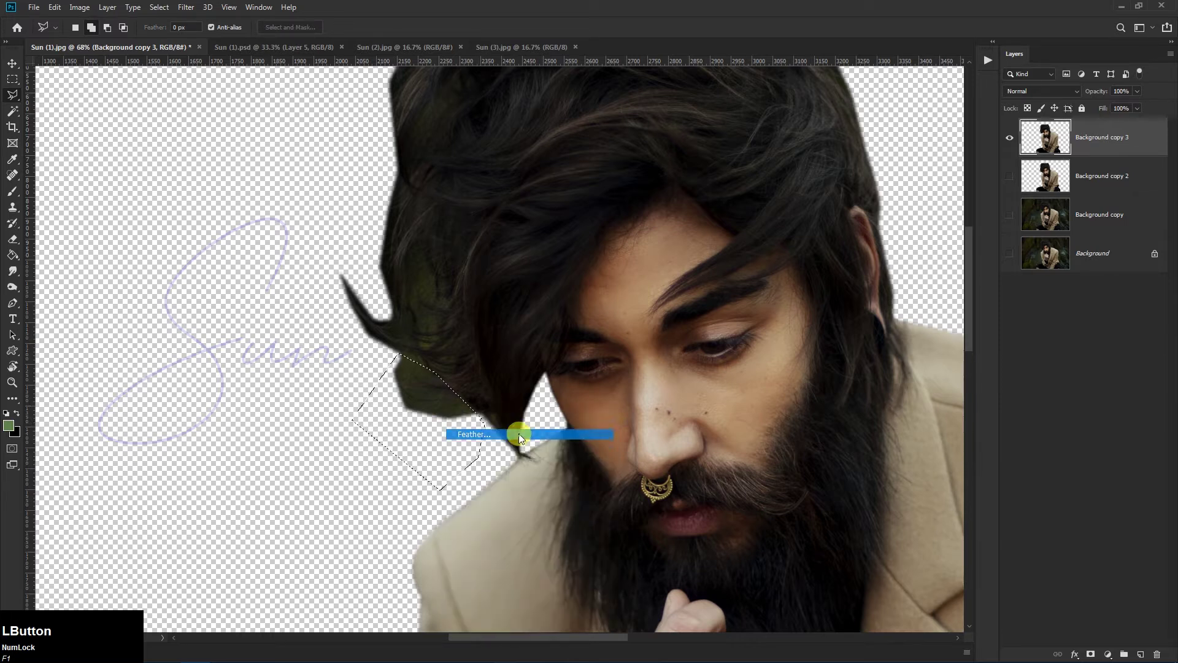
key(Return)
key(Delete)
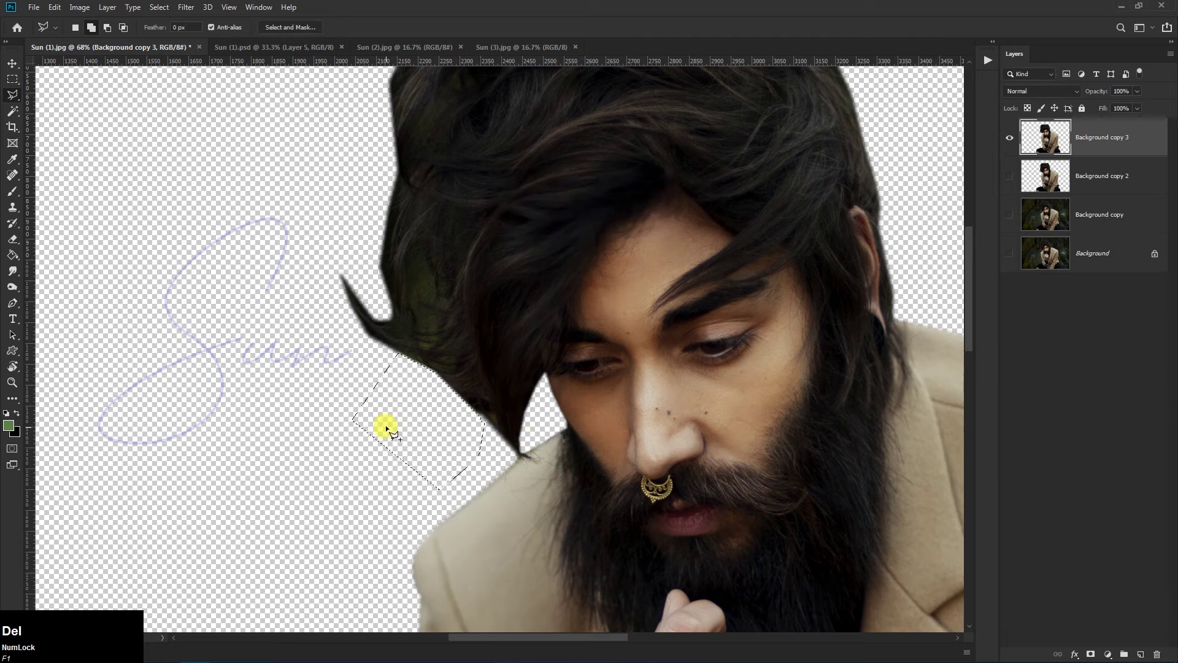
key(ctrl+d)
Step: Lasso the protruding curl and the green area along the side of the hair, feather the selection and delete it
scroll(388, 424, down, 3)
scroll(405, 405, up, 3)
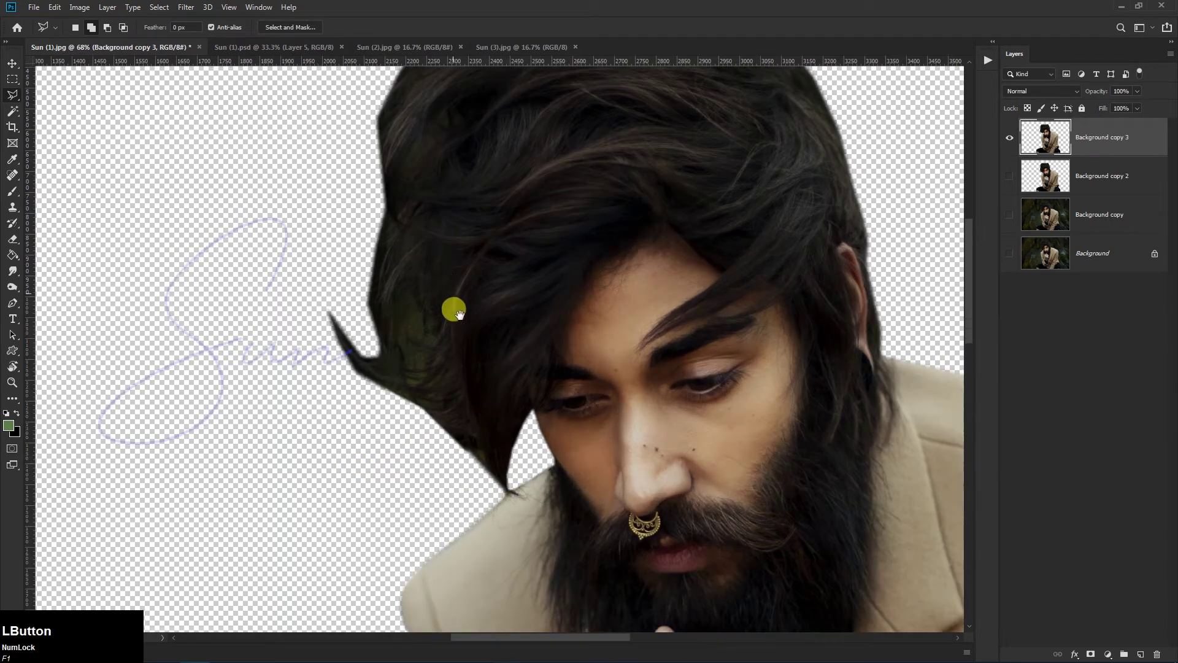
drag(452, 311, 475, 429)
scroll(494, 300, down, 2)
scroll(495, 299, down, 5)
scroll(464, 170, up, 6)
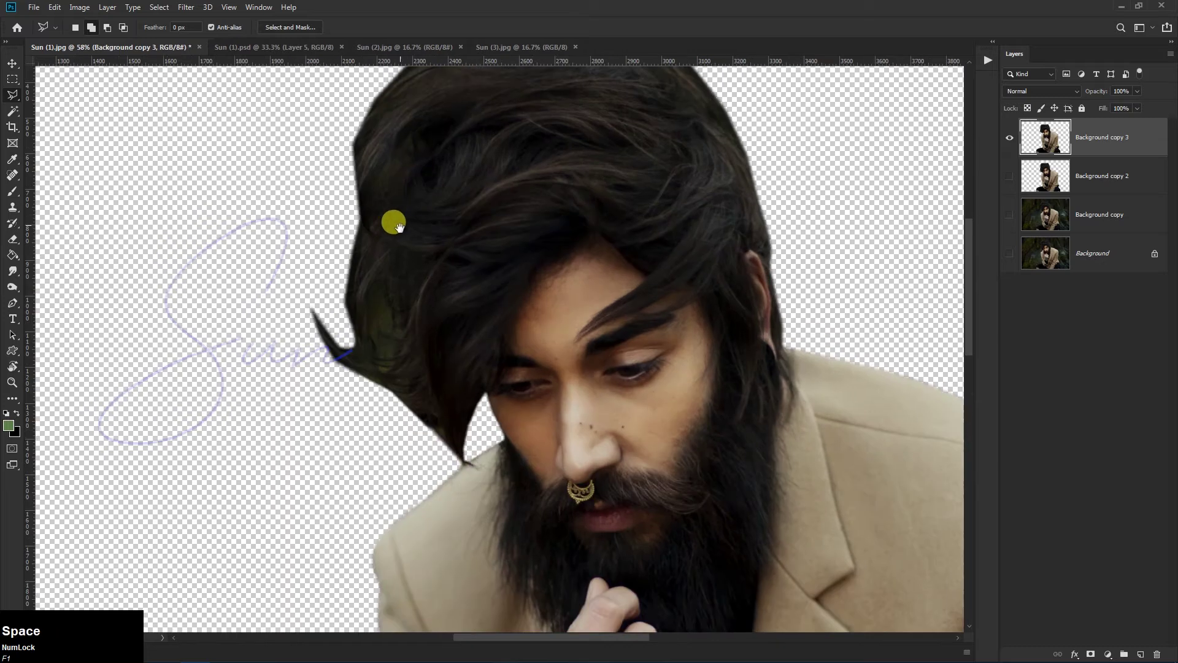
drag(405, 242, 463, 355)
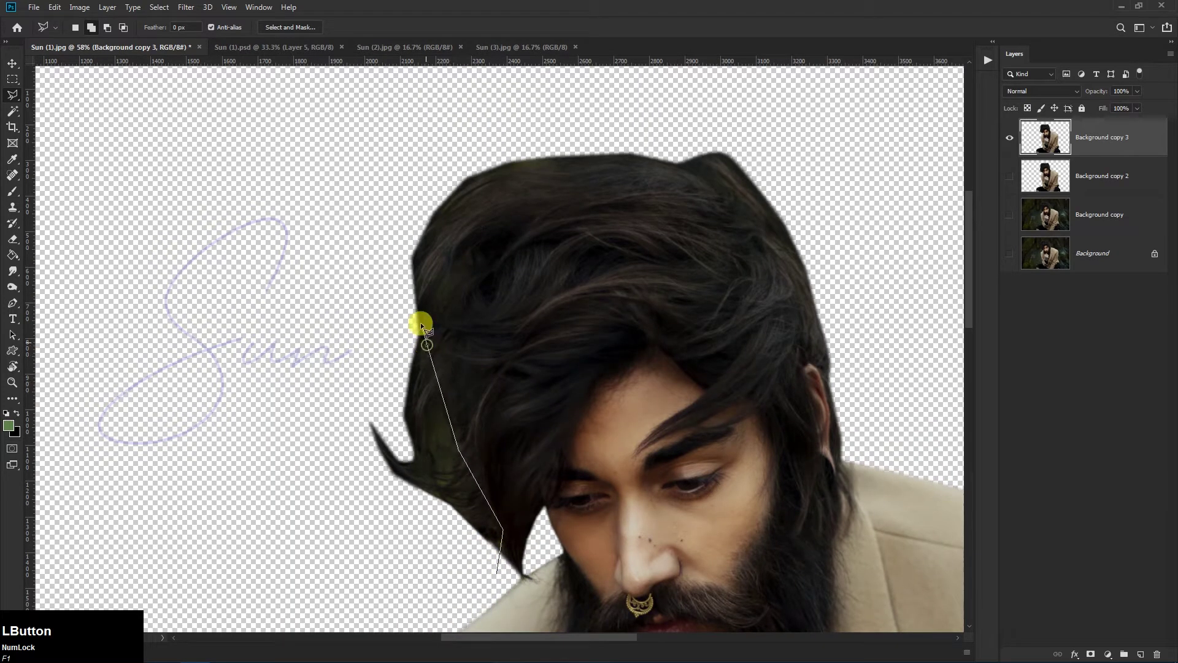
key(Return)
right_click(437, 398)
click(464, 435)
click(652, 201)
key(Delete)
key(ctrl+d)
Step: Lasso the excess dark background along the front and top edge of the hair, feather the selection, delete its contents and deselect
scroll(476, 266, down, 2)
drag(476, 266, 488, 252)
scroll(408, 414, up, 3)
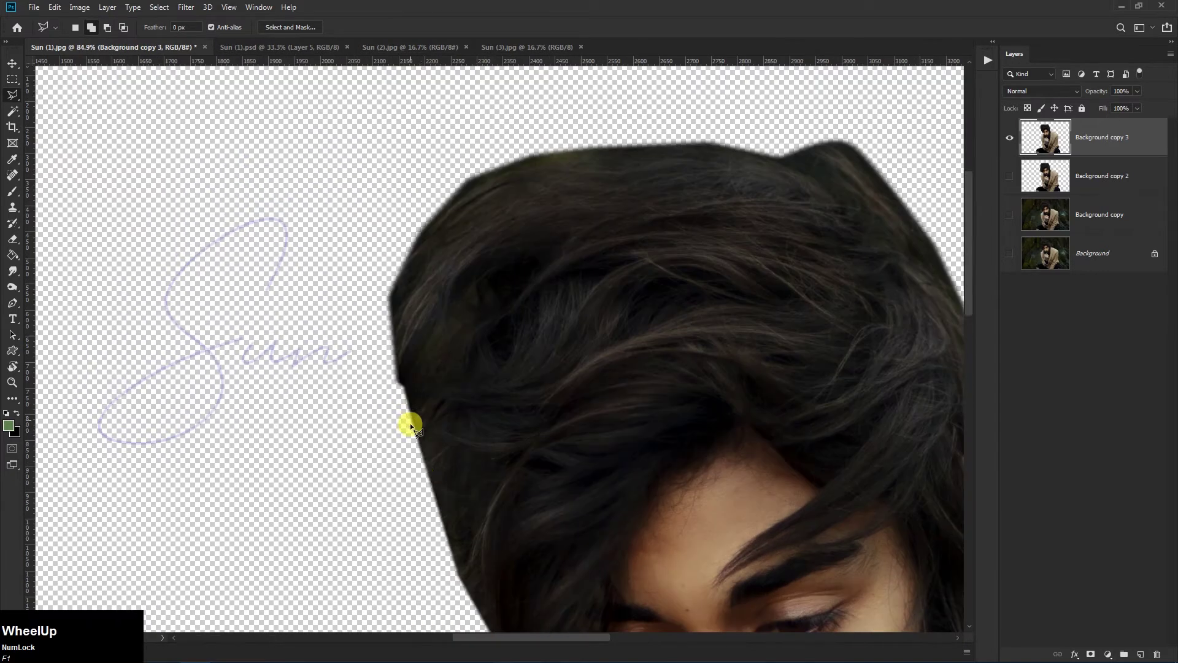
click(417, 408)
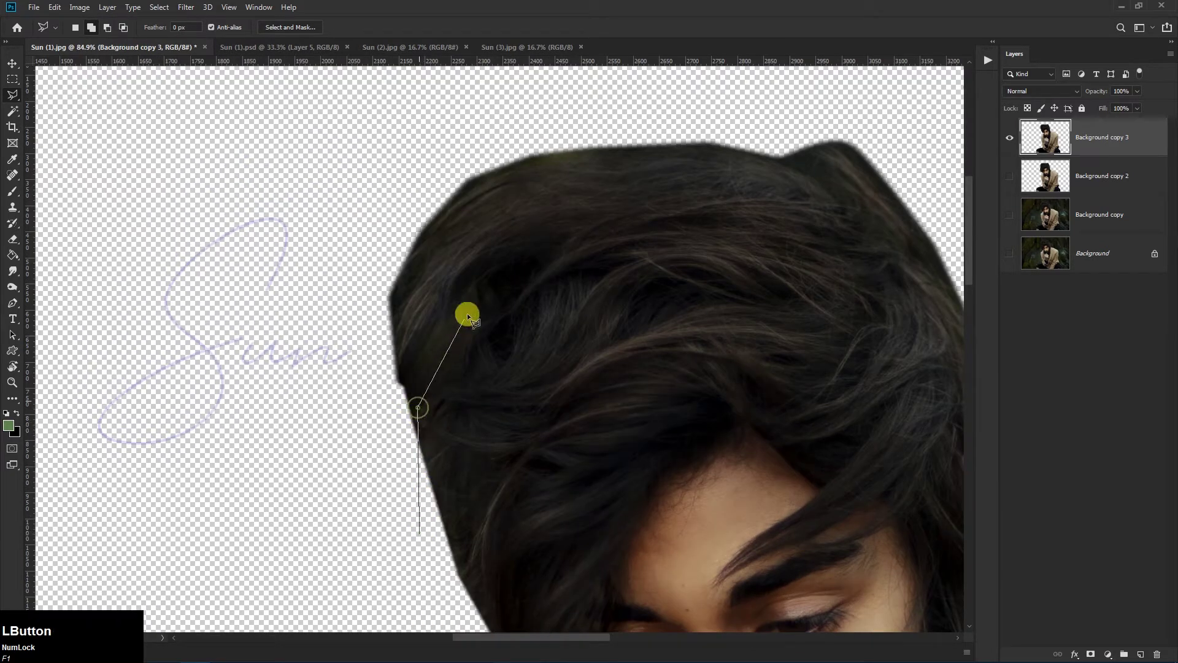
click(439, 330)
click(477, 264)
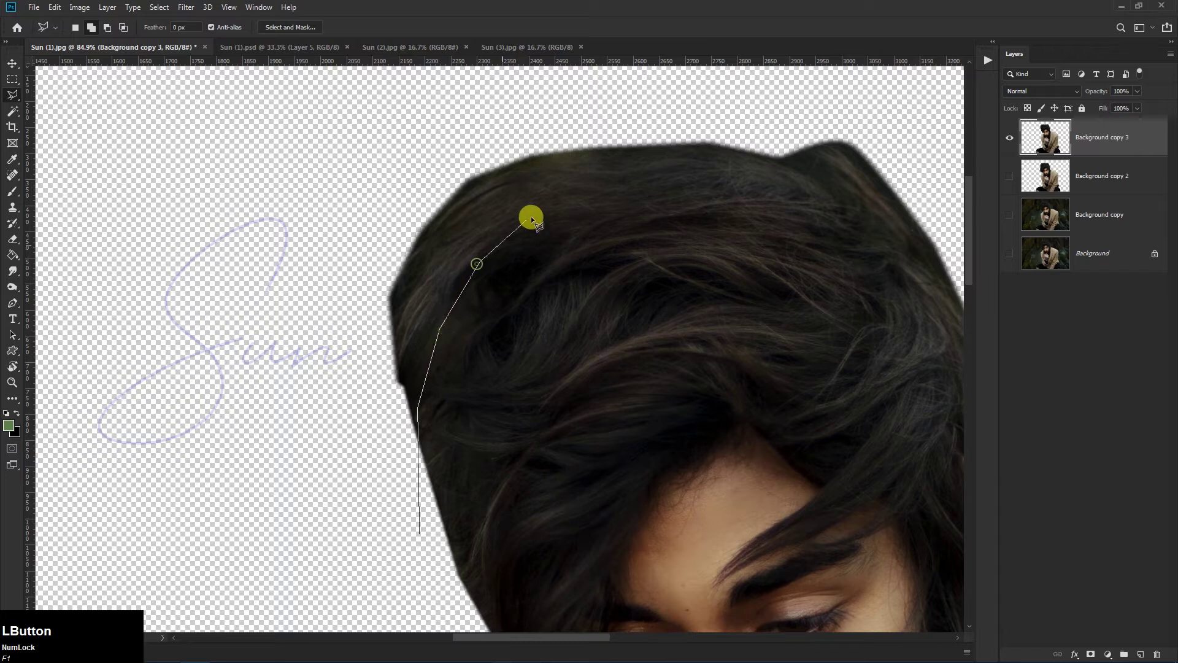
click(657, 161)
click(752, 155)
double_click(349, 344)
right_click(479, 165)
click(494, 189)
key(Return)
key(Delete)
right_click(503, 214)
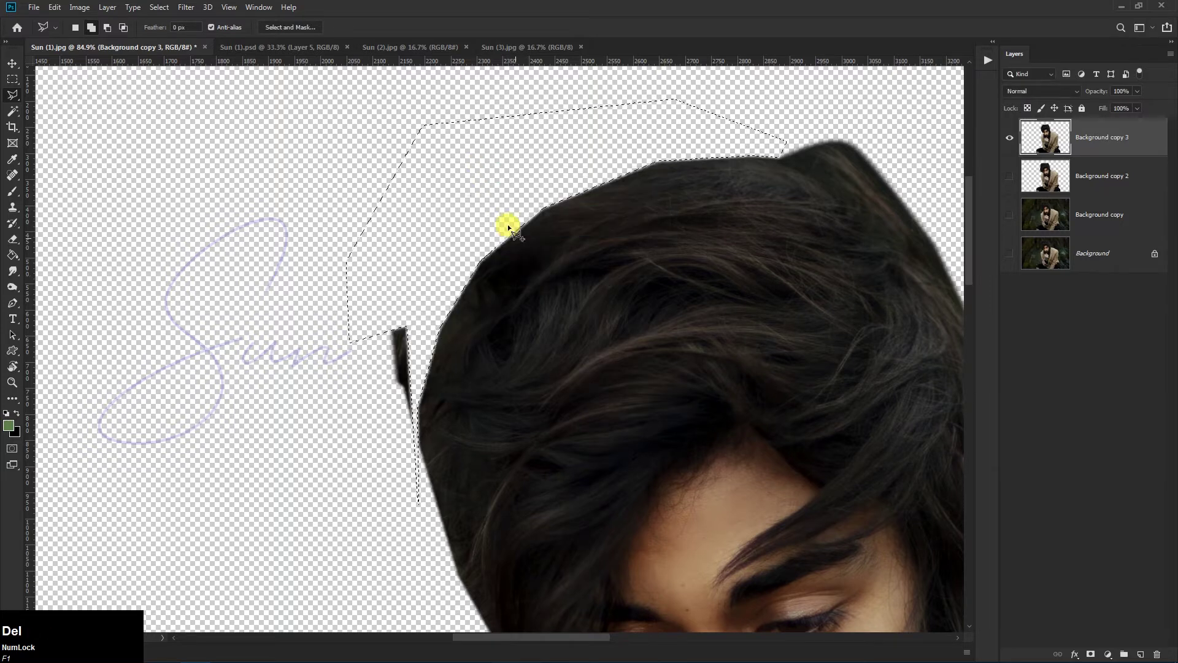
click(511, 221)
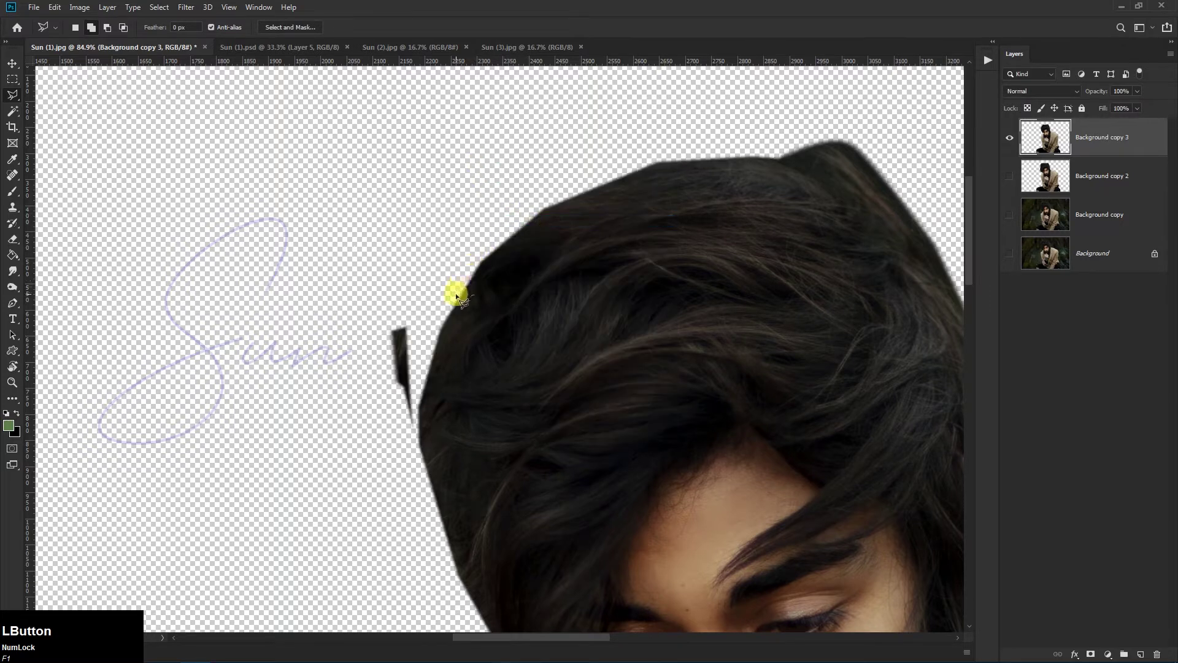
Step: Remove the leftover dark sliver floating beside the front of the hair
key(Return)
key(Delete)
scroll(437, 337, down, 3)
scroll(531, 360, down, 3)
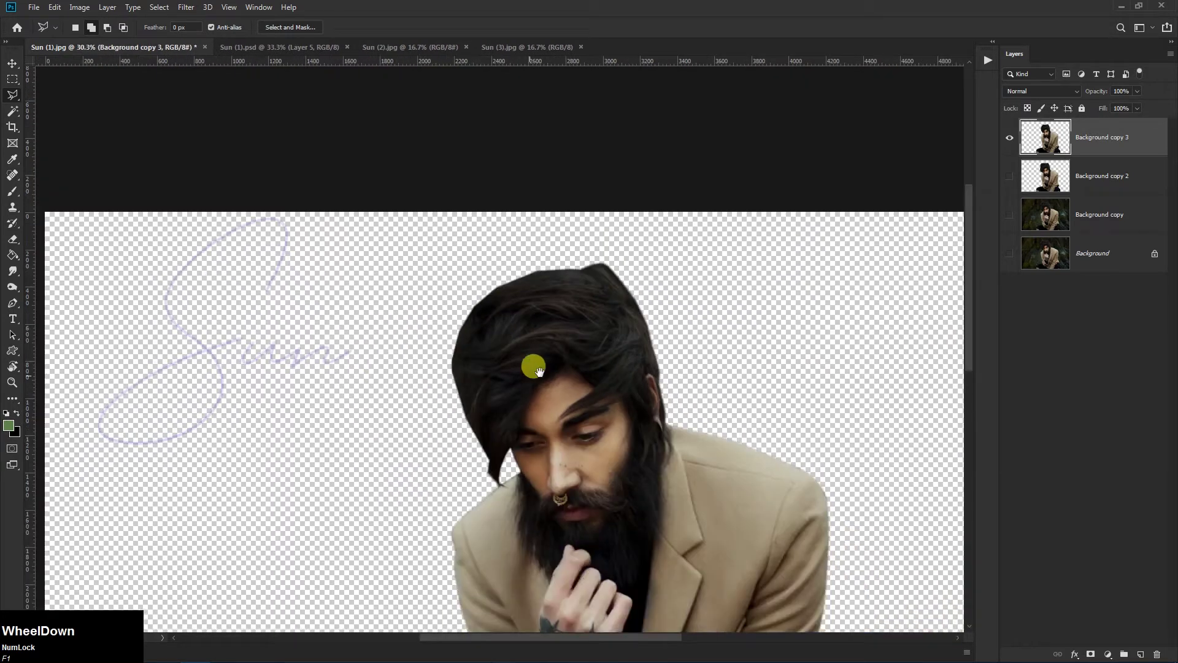
Step: Duplicate the Background copy 3 layer and hide the lower copy
scroll(568, 305, up, 3)
key(space)
drag(1101, 151, 1140, 653)
scroll(653, 319, up, 3)
scroll(654, 320, up, 2)
drag(443, 177, 690, 307)
click(1006, 176)
Step: Activate the Smudge tool with the Spatter 24 pixels brush
click(12, 270)
click(98, 31)
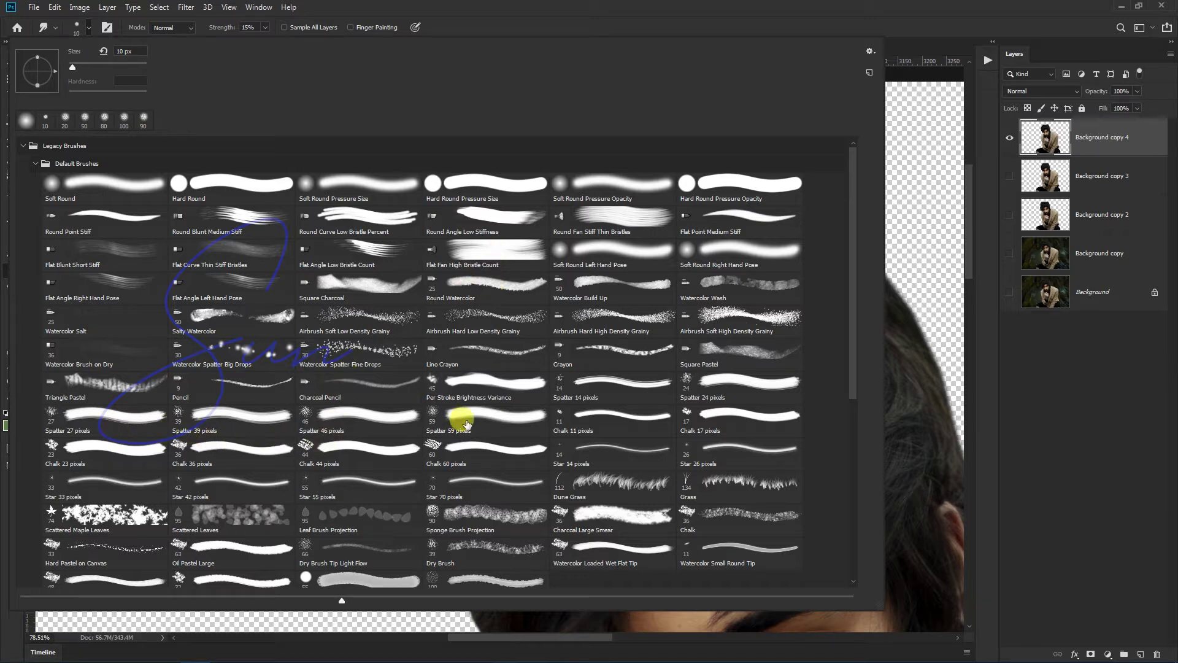
double_click(688, 381)
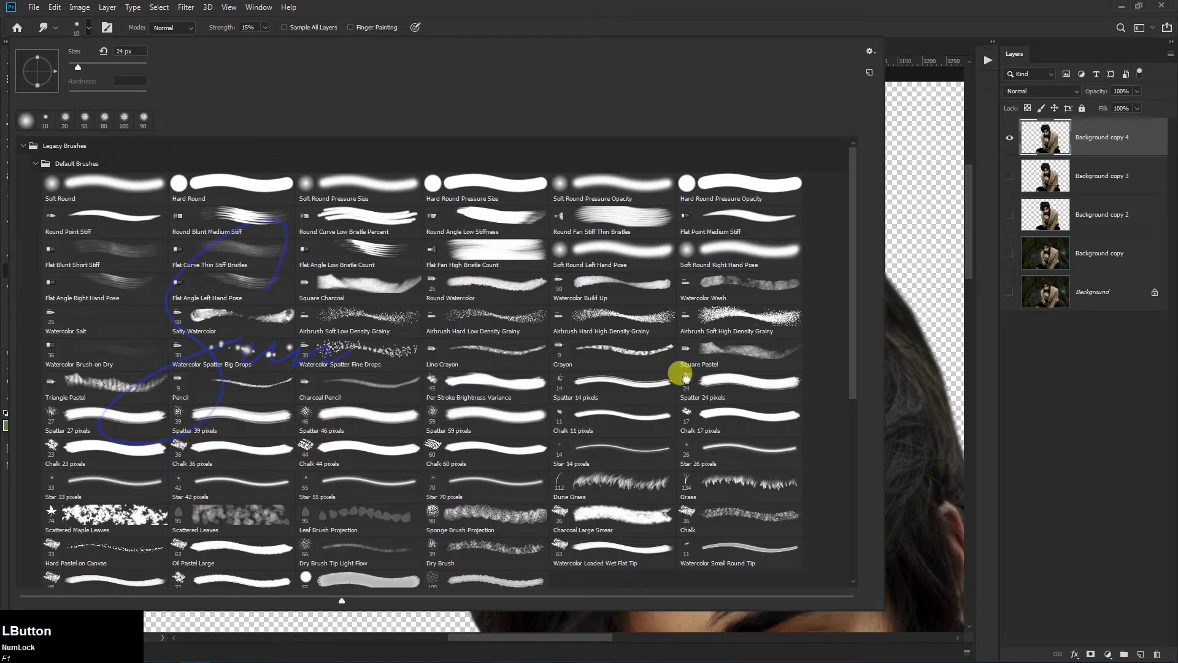
scroll(862, 228, up, 1)
scroll(850, 233, up, 4)
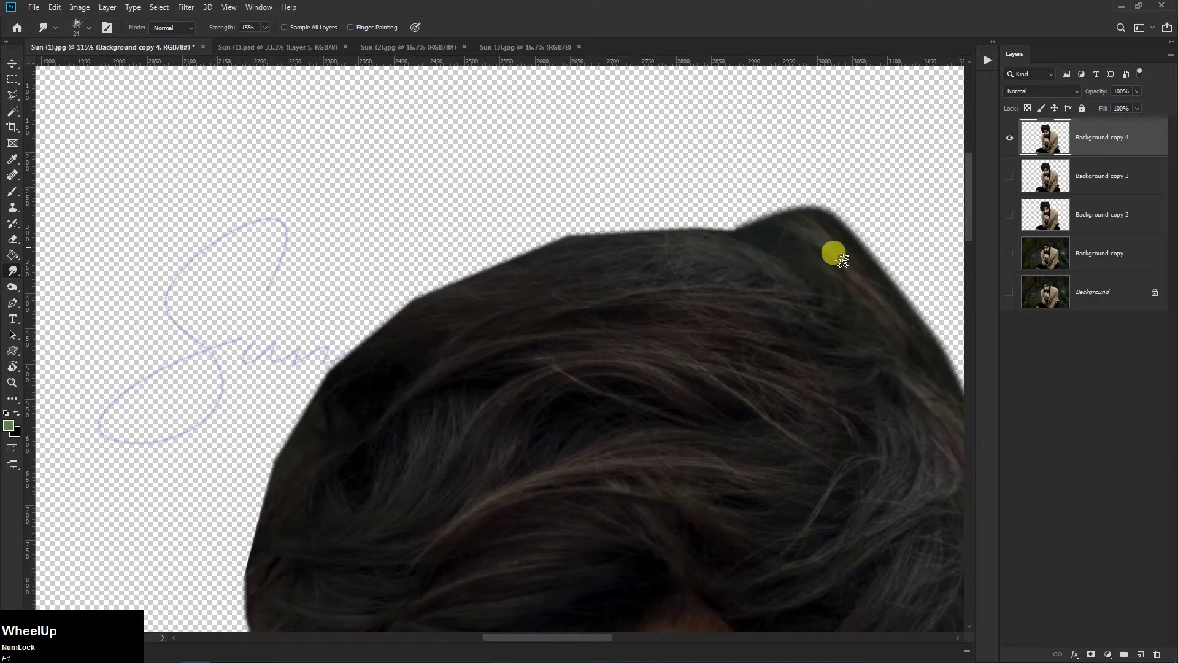
Step: Enlarge the smudge brush to 50 px, smudge the peak of the crown and raise the strength to 61%
drag(887, 302, 694, 343)
key(bracketright)
key(bracketright)
key(bracketright)
key(bracketright)
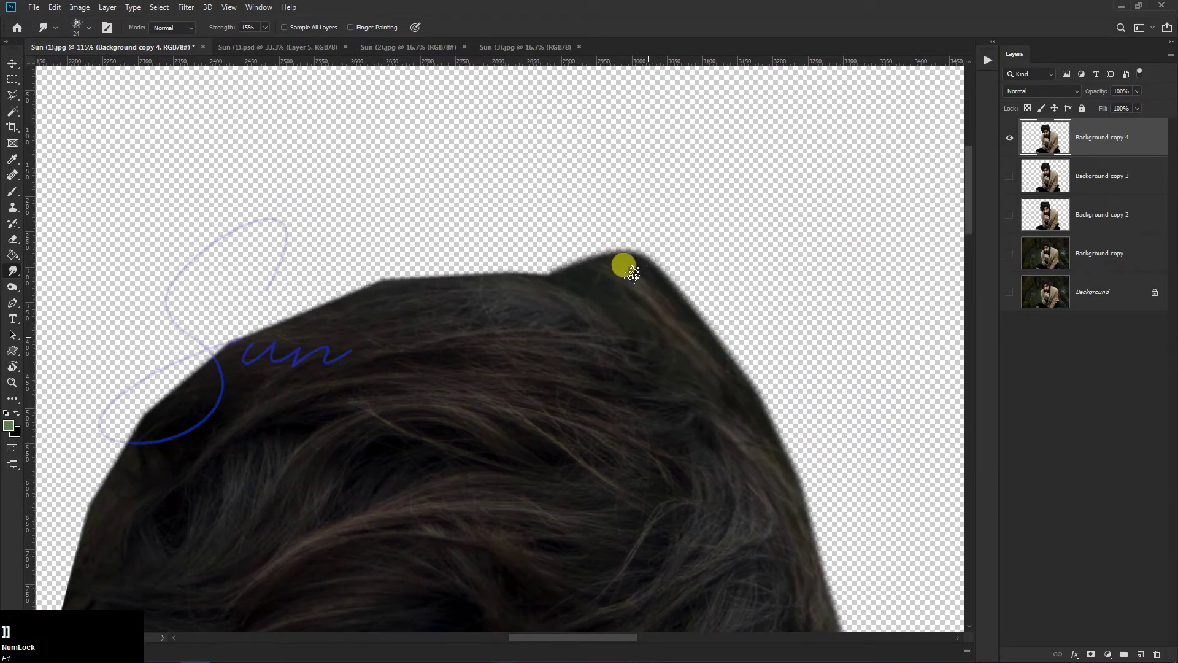
mouse_move(644, 284)
mouse_down()
mouse_move(632, 264)
mouse_move(543, 223)
mouse_move(512, 226)
mouse_up()
key(bracketright)
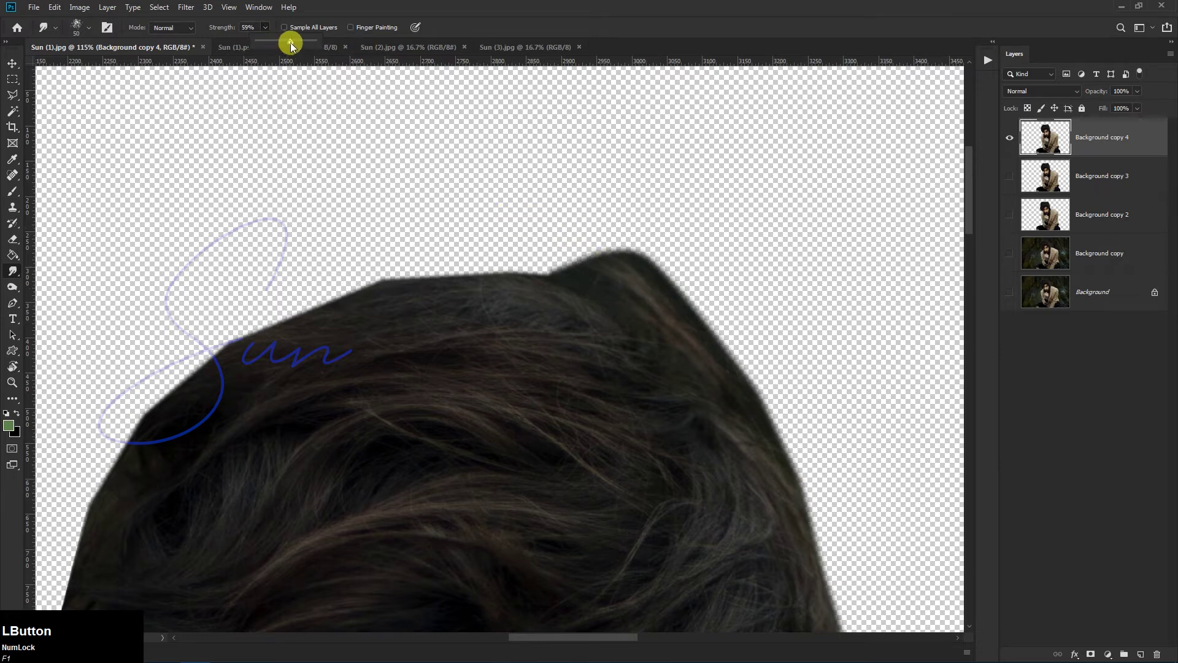
drag(291, 45, 292, 43)
Step: Smudge the top edge of the hair outward from the crown toward the front with a progressively larger brush
key(bracketright)
key(bracketright)
drag(644, 284, 451, 200)
key(bracketright)
key(bracketright)
drag(618, 319, 415, 219)
key(bracketright)
mouse_move(578, 302)
mouse_down()
mouse_move(389, 216)
mouse_move(437, 232)
mouse_up()
mouse_move(525, 299)
mouse_down()
mouse_move(432, 241)
mouse_move(303, 240)
mouse_up()
mouse_move(491, 287)
mouse_down()
mouse_move(251, 223)
mouse_move(418, 256)
mouse_move(226, 245)
mouse_move(440, 248)
mouse_move(189, 249)
mouse_up()
key(bracketright)
drag(476, 279, 185, 254)
drag(389, 293, 203, 275)
drag(344, 312, 166, 324)
drag(387, 323, 116, 389)
drag(228, 344, 558, 268)
Step: Smudge the front upper curve of the hair outward and down into strands with a 100 px brush
key(bracketleft)
mouse_move(713, 227)
mouse_down()
mouse_move(584, 194)
mouse_move(445, 266)
mouse_up()
mouse_move(657, 252)
mouse_down()
mouse_move(618, 221)
mouse_move(428, 322)
mouse_up()
mouse_move(621, 261)
mouse_down()
mouse_move(586, 227)
mouse_move(402, 326)
mouse_up()
mouse_move(617, 278)
mouse_down()
mouse_move(592, 247)
mouse_move(313, 394)
mouse_up()
mouse_move(570, 293)
mouse_down()
mouse_move(534, 261)
mouse_move(489, 292)
mouse_move(489, 316)
mouse_move(387, 413)
mouse_move(390, 458)
mouse_up()
drag(500, 394, 336, 551)
drag(415, 526, 489, 309)
Step: Smudge the outer side edge of the hair downward into loose strands
mouse_move(499, 261)
mouse_down()
mouse_move(412, 429)
mouse_move(417, 393)
mouse_move(413, 437)
mouse_up()
mouse_move(474, 276)
mouse_down()
mouse_move(417, 419)
mouse_move(422, 460)
mouse_up()
mouse_move(468, 348)
mouse_down()
mouse_move(438, 377)
mouse_move(432, 490)
mouse_up()
drag(513, 342, 481, 534)
drag(476, 311, 487, 534)
drag(465, 357, 491, 562)
drag(494, 500, 436, 305)
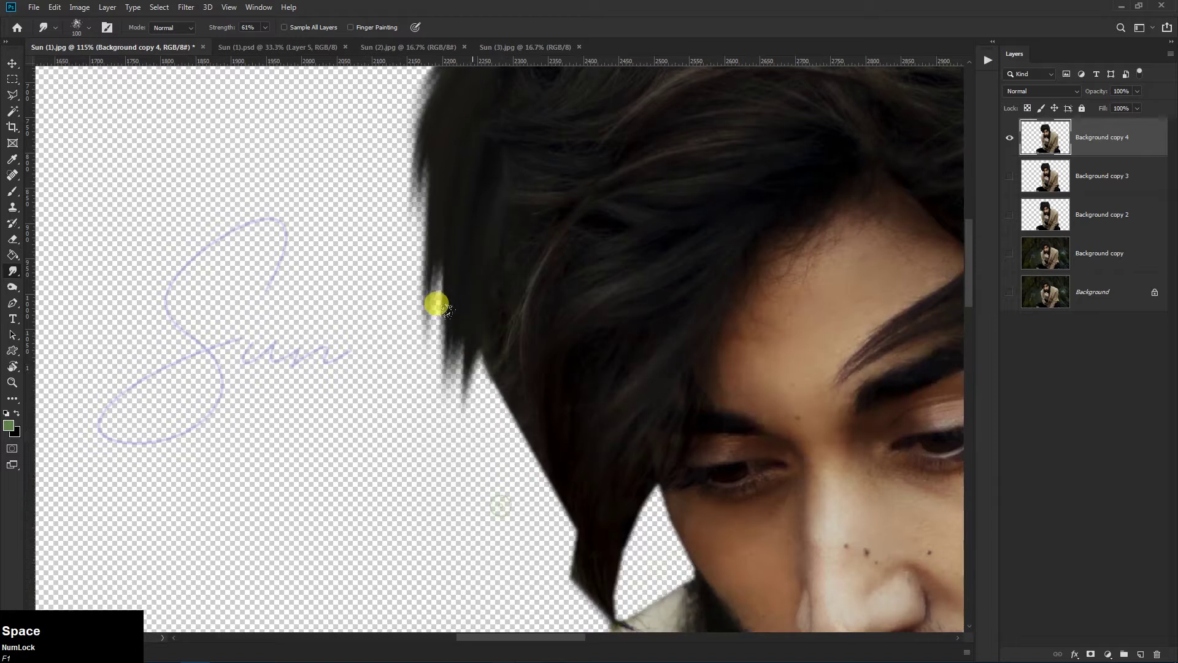
Step: Reduce the smudge brush to 70 px and pull the lower hair edge into strands down to the hanging tip
scroll(460, 335, down, 3)
key(bracketleft)
drag(474, 267, 456, 422)
mouse_move(471, 300)
mouse_down()
mouse_move(459, 377)
mouse_move(477, 437)
mouse_up()
drag(495, 325, 481, 433)
key(bracketleft)
key(bracketleft)
drag(488, 370, 528, 492)
mouse_move(540, 389)
mouse_down()
mouse_move(555, 546)
mouse_move(540, 508)
mouse_up()
drag(542, 410, 552, 543)
mouse_move(555, 421)
mouse_down()
mouse_move(554, 535)
mouse_move(565, 452)
mouse_up()
Step: Show the Background copy 3 layer beneath and smudge the hanging hair tip down over the jacket
click(1010, 176)
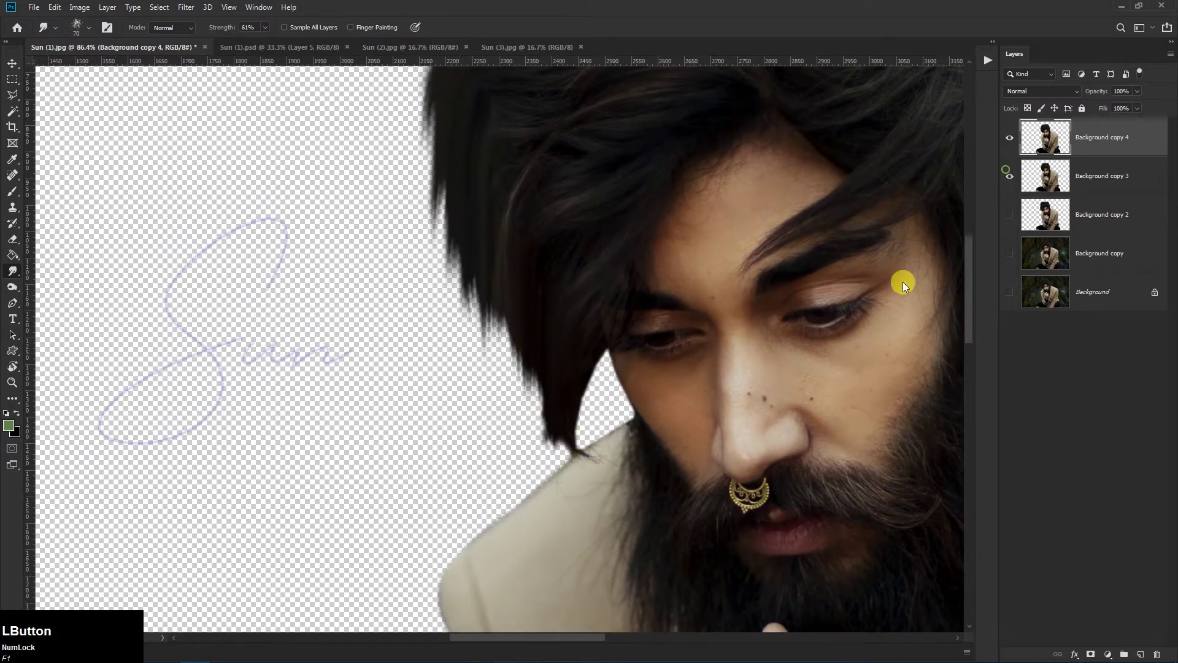
drag(548, 338, 578, 475)
mouse_move(550, 390)
mouse_down()
mouse_move(577, 562)
mouse_move(569, 522)
mouse_up()
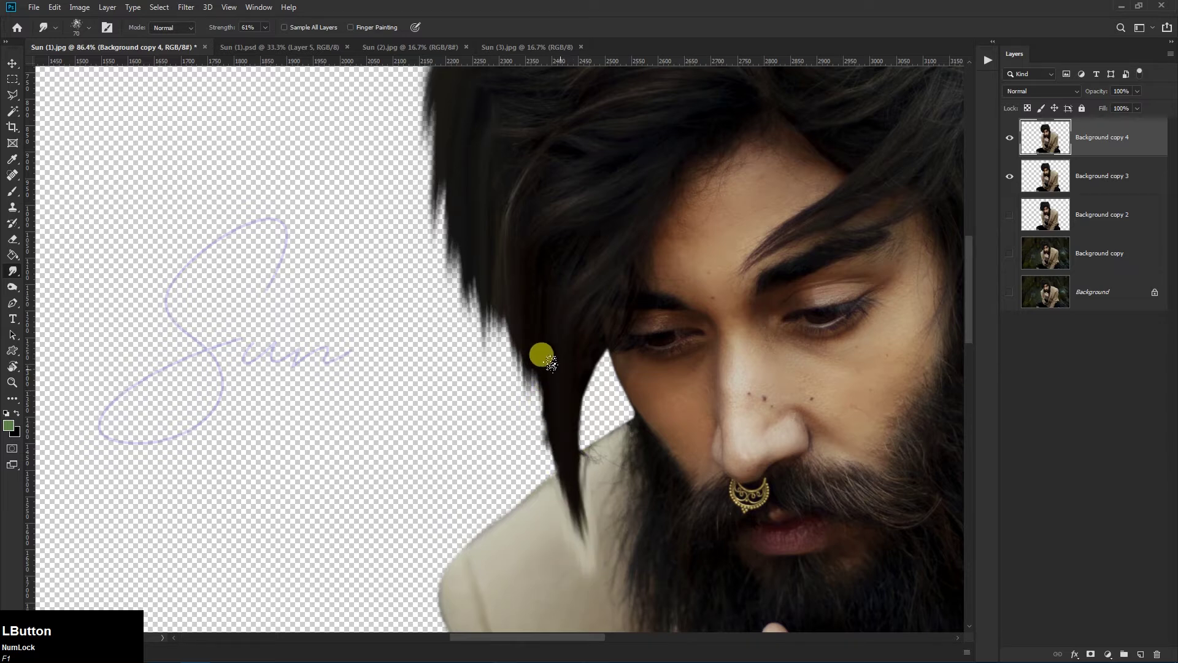
Step: Undo the last smudge strokes and pull new strands down the side of the hanging hair
scroll(518, 386, down, 4)
key(ctrl+z)
key(ctrl+z)
key(ctrl+z)
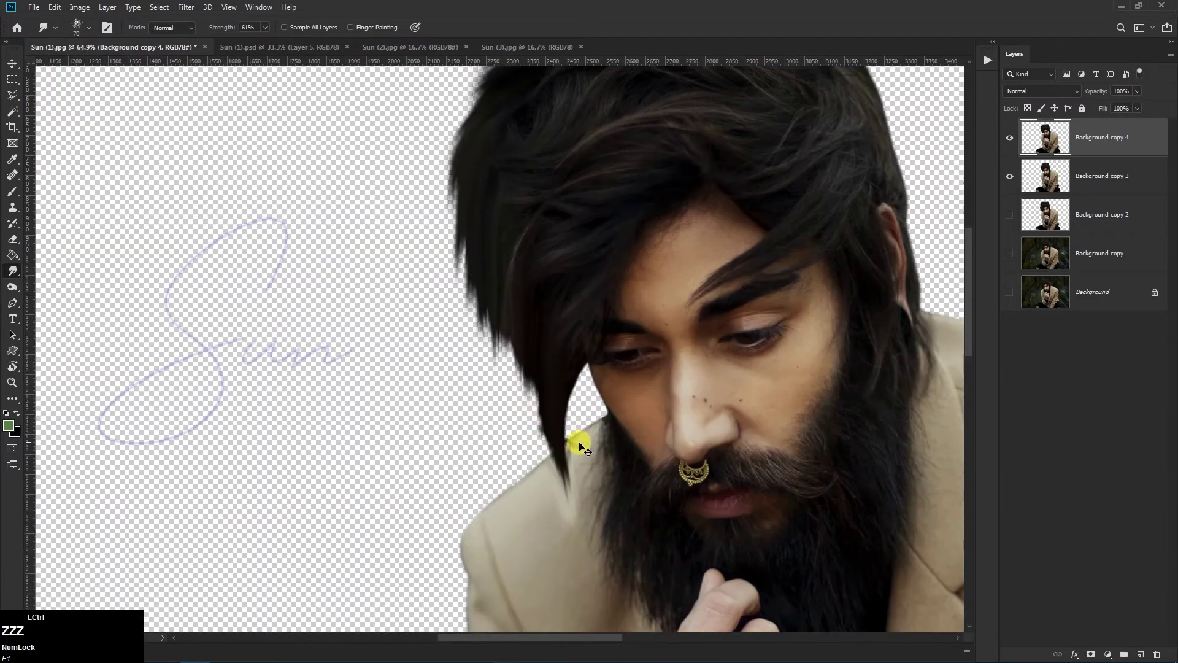
scroll(516, 398, up, 3)
drag(505, 318, 542, 523)
mouse_move(477, 263)
mouse_down()
mouse_move(476, 377)
mouse_move(473, 281)
mouse_move(476, 396)
mouse_move(487, 420)
mouse_move(472, 299)
mouse_move(497, 477)
mouse_move(490, 289)
mouse_move(512, 531)
mouse_move(492, 333)
mouse_move(539, 591)
mouse_move(541, 416)
mouse_move(572, 588)
mouse_move(551, 425)
mouse_move(560, 625)
mouse_up()
Step: Smudge the crown and top hair edge into longer strands toward the front, enlarging the brush to 100 px
scroll(534, 453, down, 3)
scroll(644, 276, down, 2)
scroll(626, 284, up, 4)
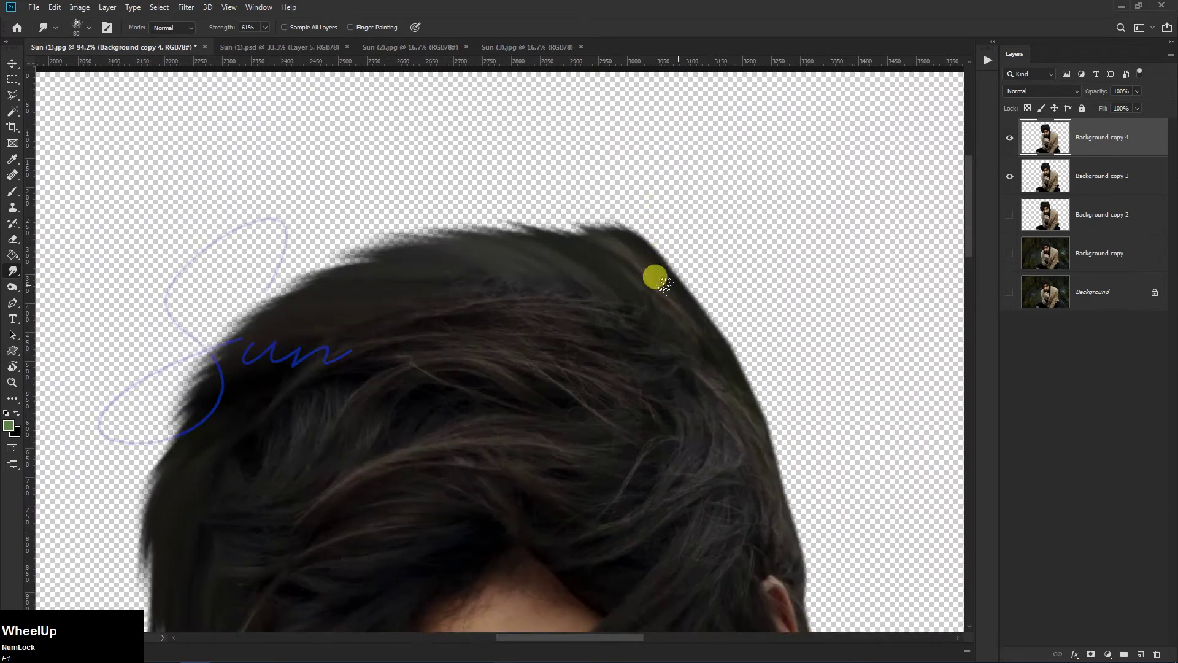
drag(658, 309, 623, 192)
key(])
mouse_move(656, 279)
mouse_down()
mouse_move(555, 196)
mouse_move(454, 196)
mouse_up()
key(])
drag(517, 223, 312, 182)
drag(417, 213, 117, 302)
key(space)
mouse_move(312, 289)
mouse_down()
mouse_move(184, 367)
mouse_move(465, 317)
mouse_up()
Step: Smudge the front and side edge of the hair down and outward into longer strands
drag(542, 266, 349, 371)
drag(478, 327, 379, 434)
drag(468, 371, 340, 478)
drag(449, 410, 402, 519)
key(space)
mouse_move(436, 481)
mouse_down()
mouse_move(454, 332)
mouse_move(434, 490)
mouse_up()
drag(458, 318, 414, 505)
drag(437, 252, 381, 368)
scroll(374, 389, down, 5)
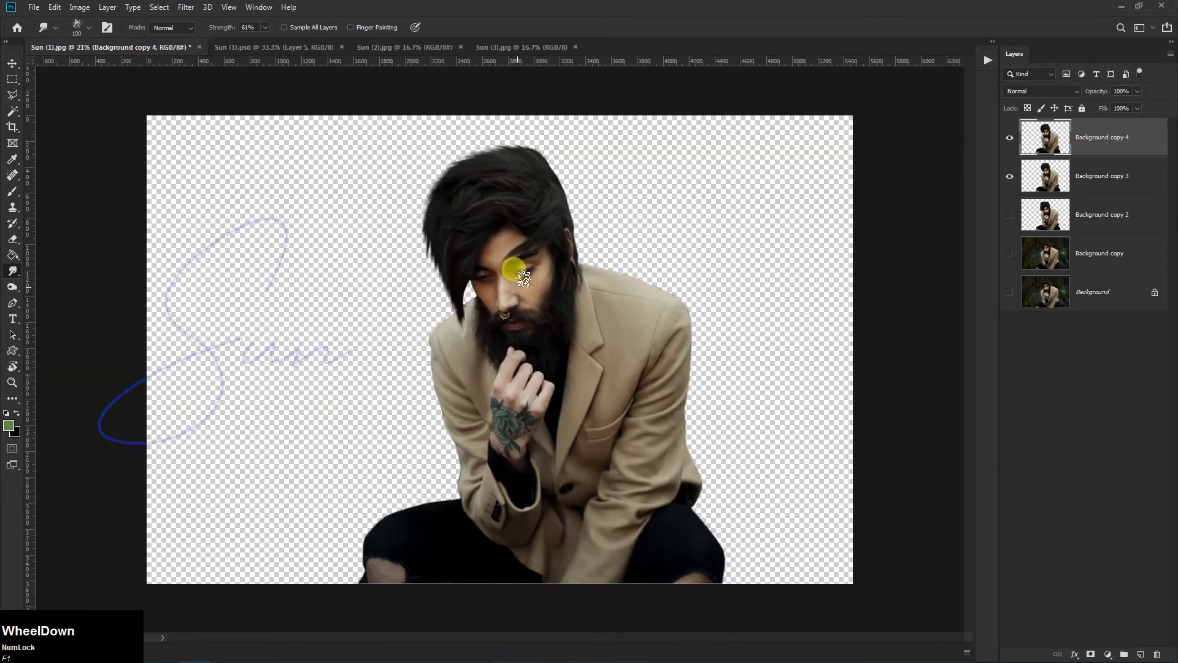
Step: Extend wisps outward from the top front edge of the hair with the Smudge tool
scroll(465, 132, up, 6)
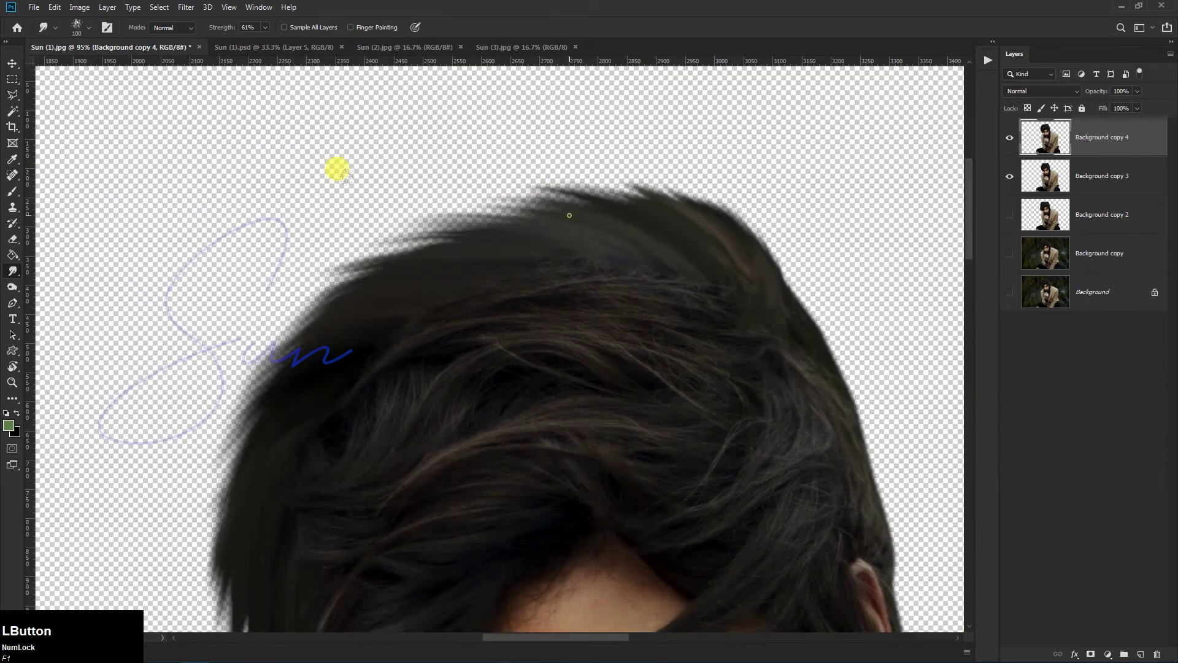
drag(569, 215, 345, 175)
drag(507, 227, 360, 228)
drag(437, 239, 252, 278)
Step: Smudge the hair up from the back of the head and over the crown to add volume
mouse_move(842, 391)
mouse_down()
mouse_move(722, 366)
mouse_move(677, 287)
mouse_up()
drag(705, 369, 658, 185)
drag(683, 323, 654, 188)
mouse_move(688, 286)
mouse_down()
mouse_move(627, 147)
mouse_move(543, 95)
mouse_up()
drag(638, 206, 597, 160)
mouse_move(583, 203)
mouse_down()
mouse_move(468, 150)
mouse_move(334, 161)
mouse_up()
drag(433, 180, 331, 175)
scroll(488, 205, down, 4)
scroll(489, 200, up, 3)
drag(515, 208, 395, 171)
mouse_move(600, 221)
mouse_down()
mouse_move(537, 161)
mouse_move(448, 115)
mouse_up()
scroll(592, 201, down, 5)
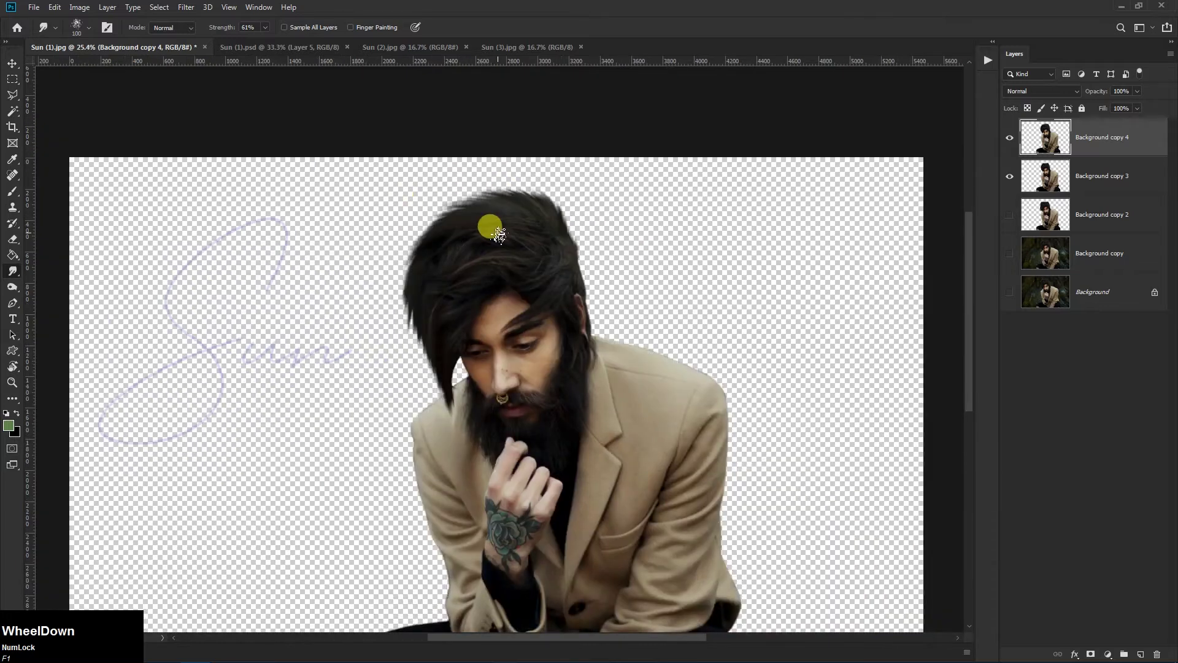
Step: Merge the Background copy 4 and Background copy 3 layers into one
scroll(897, 264, down, 1)
ctrl+click(1098, 184)
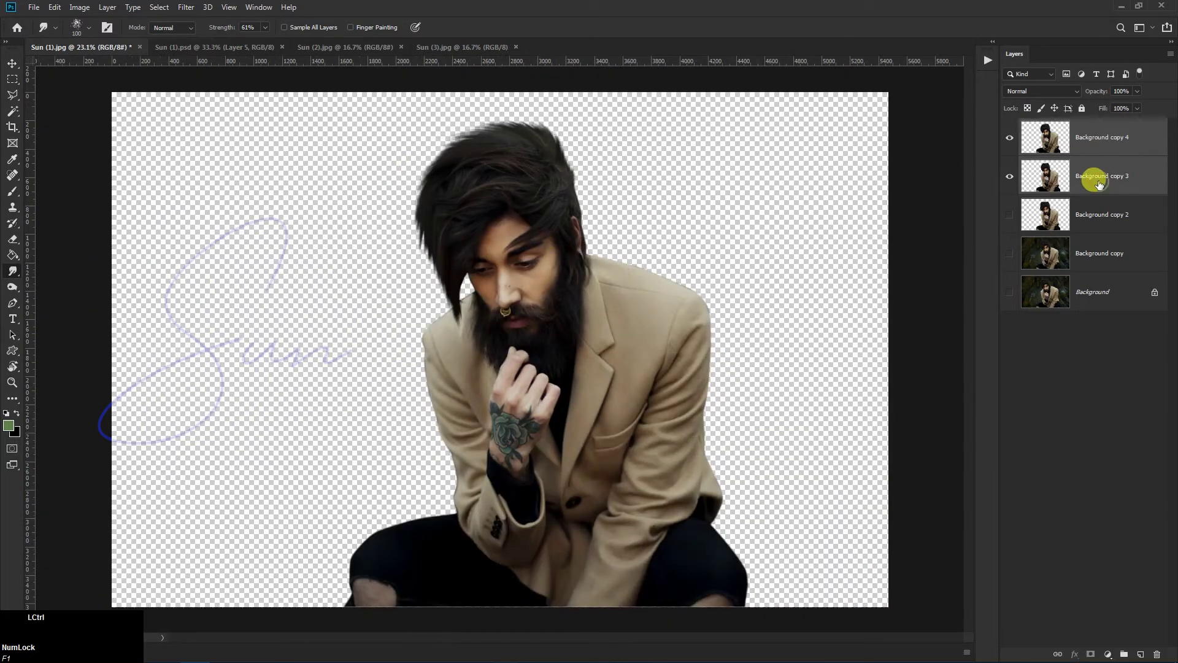
right_click(1095, 179)
click(970, 506)
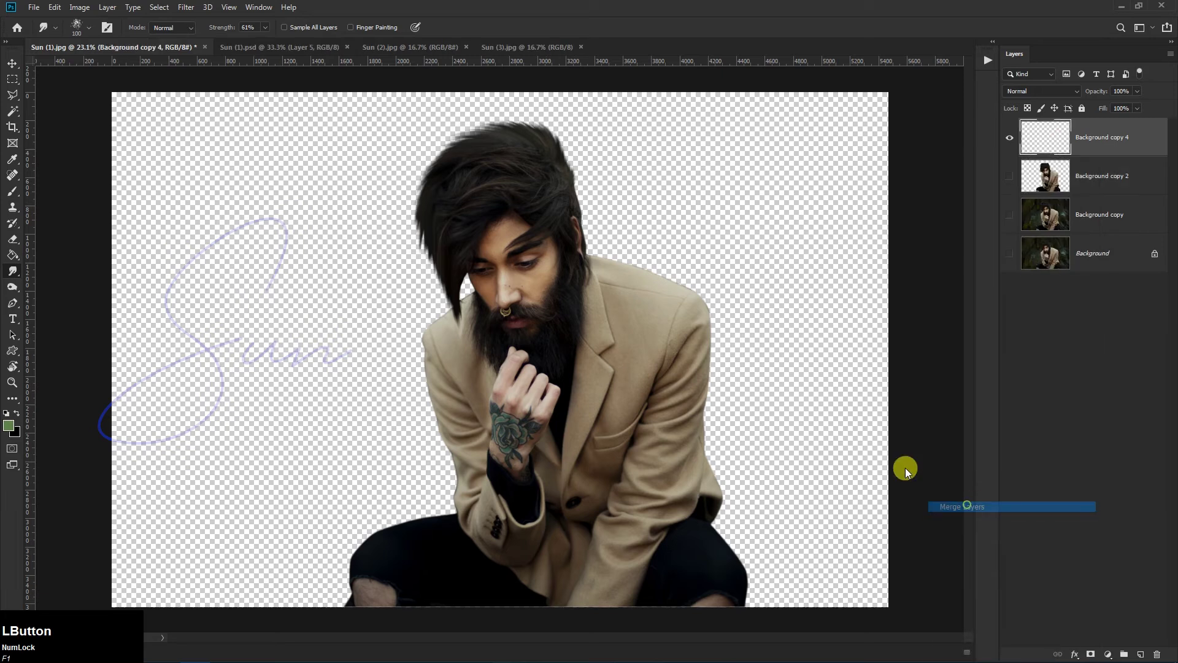
Step: Shrink the smudge brush and smudge the hair edge beside the gap near the cheek
scroll(505, 265, up, 6)
scroll(434, 253, up, 2)
key(bracketleft)
key(bracketleft)
key(bracketleft)
key(bracketleft)
key(bracketleft)
key(bracketleft)
mouse_move(478, 148)
mouse_down()
mouse_move(483, 237)
mouse_move(458, 145)
mouse_move(460, 300)
mouse_move(457, 186)
mouse_move(441, 342)
mouse_move(443, 207)
mouse_move(435, 393)
mouse_move(449, 231)
mouse_move(449, 334)
mouse_move(451, 191)
mouse_move(483, 351)
mouse_move(476, 174)
mouse_move(489, 291)
mouse_move(489, 163)
mouse_move(500, 234)
mouse_up()
scroll(416, 380, down, 3)
scroll(416, 380, down, 5)
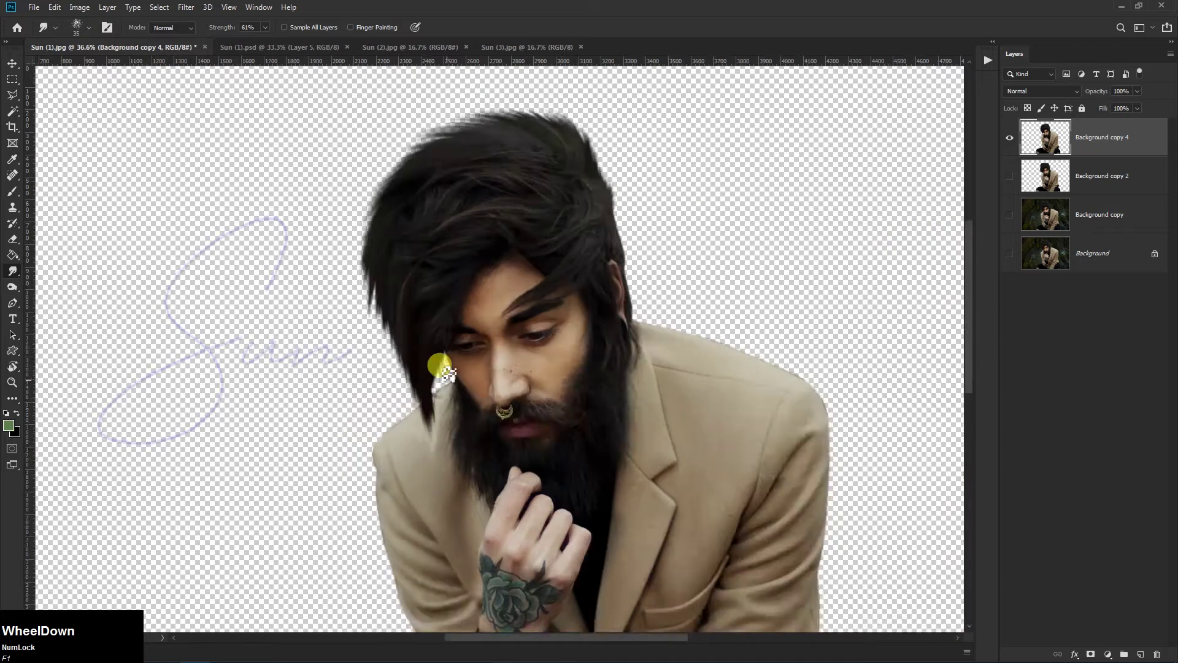
Step: Load the outline of the Background copy 4 layer as a selection
ctrl+click(1035, 143)
scroll(413, 211, up, 3)
mouse_move(413, 211)
mouse_down()
mouse_move(398, 258)
mouse_move(413, 254)
mouse_up()
Step: Darken the outer hair edges within the selection using a large Burn brush on midtones at 23% exposure
click(14, 289)
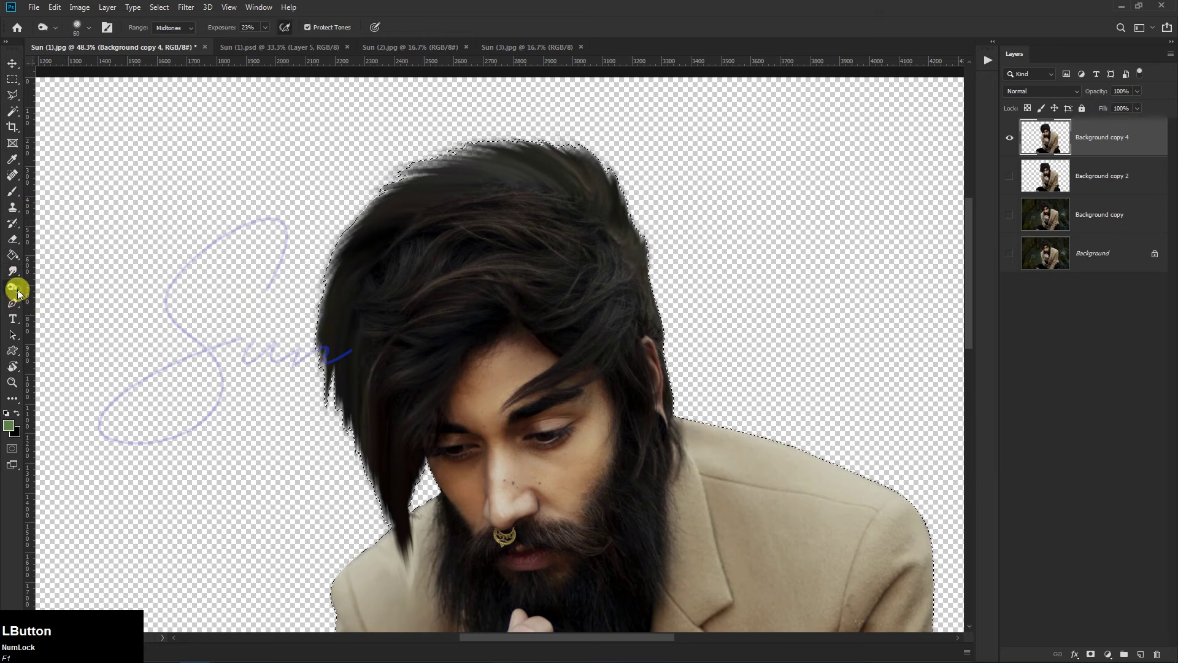
right_click(145, 192)
click(191, 231)
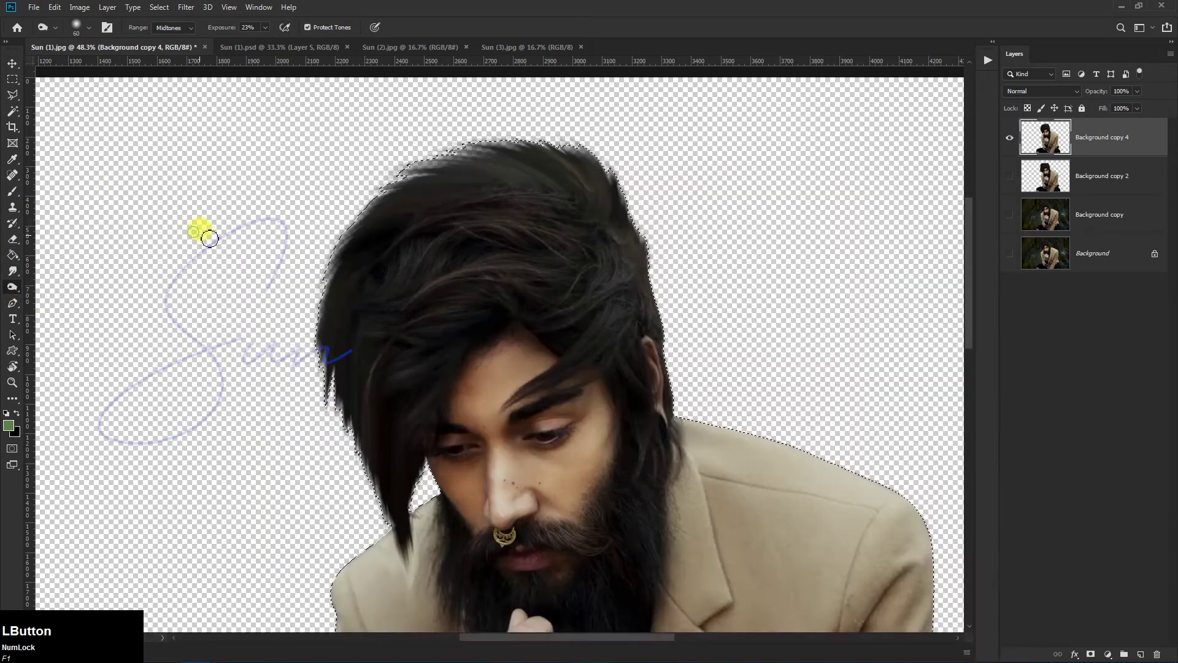
key(bracketright)
key(bracketright)
key(bracketright)
key(bracketright)
key(bracketright)
key(bracketright)
key(bracketright)
key(bracketright)
key(bracketright)
key(bracketright)
key(bracketright)
key(bracketright)
key(bracketright)
key(bracketright)
drag(301, 201, 204, 295)
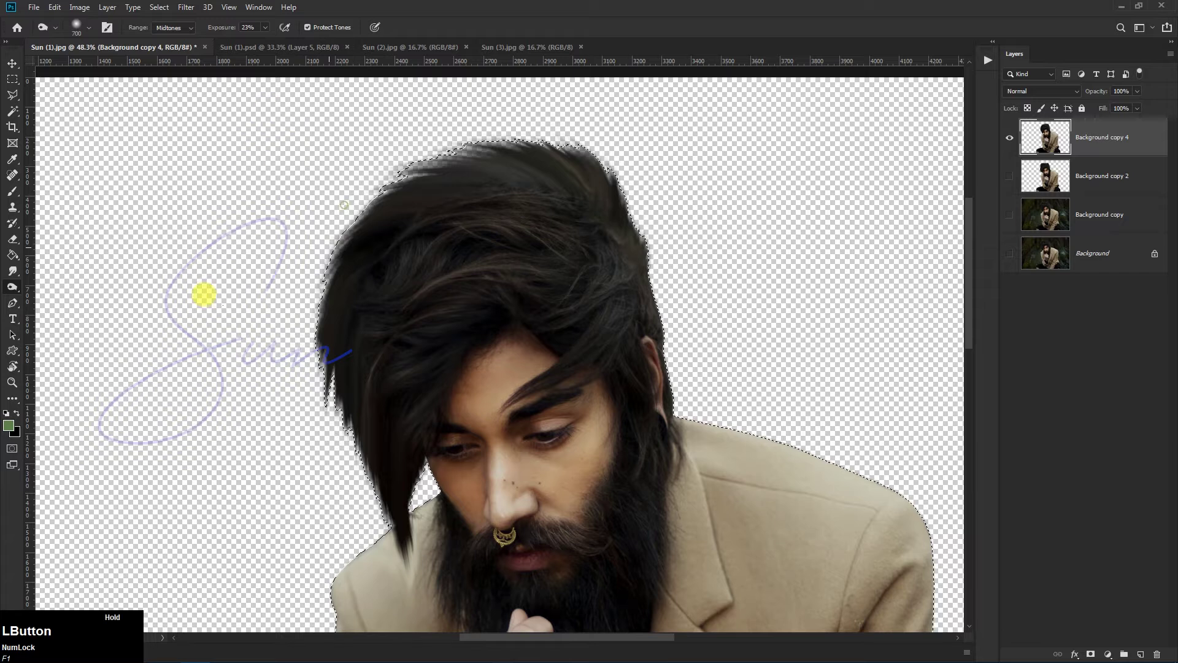
key(bracketleft)
key(bracketleft)
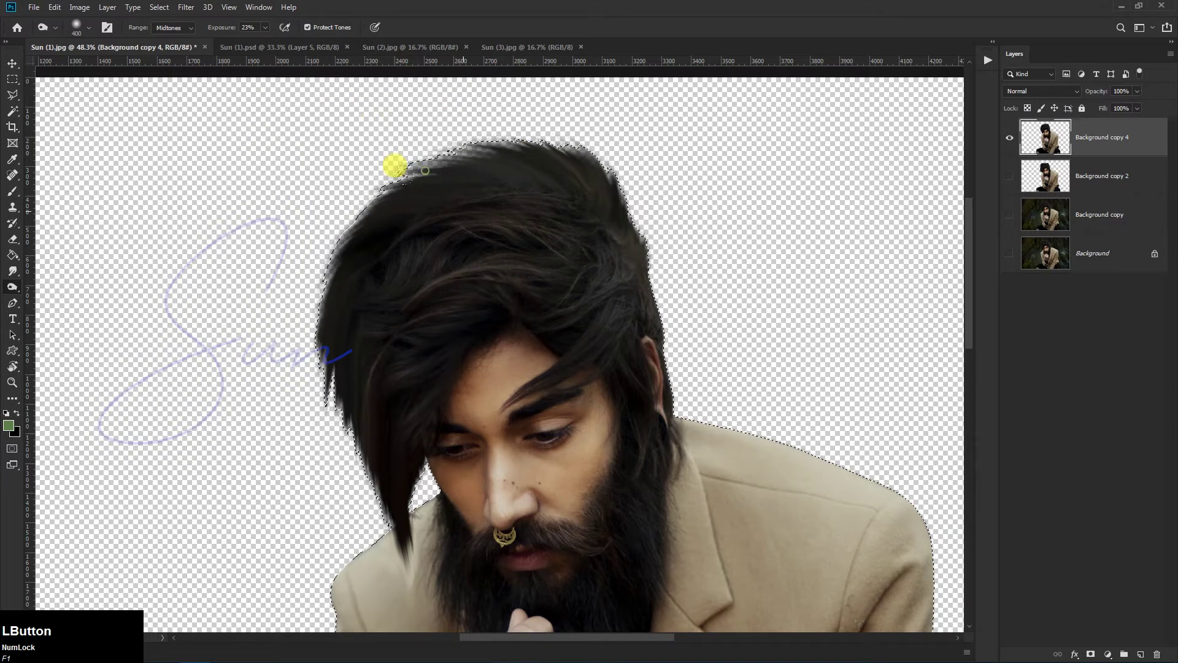
key(bracketright)
click(272, 203)
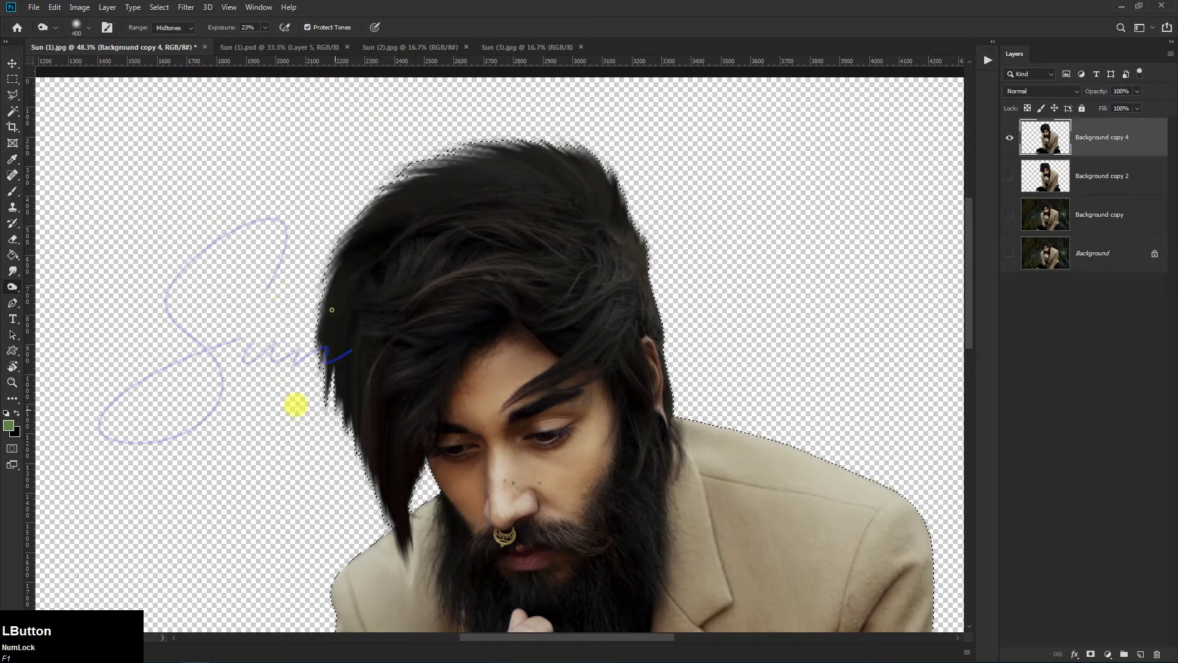
Step: Remove the dark spots on the nose, cheek and brow area with the content-aware Spot Healing Brush
scroll(315, 325, down, 3)
scroll(326, 334, down, 2)
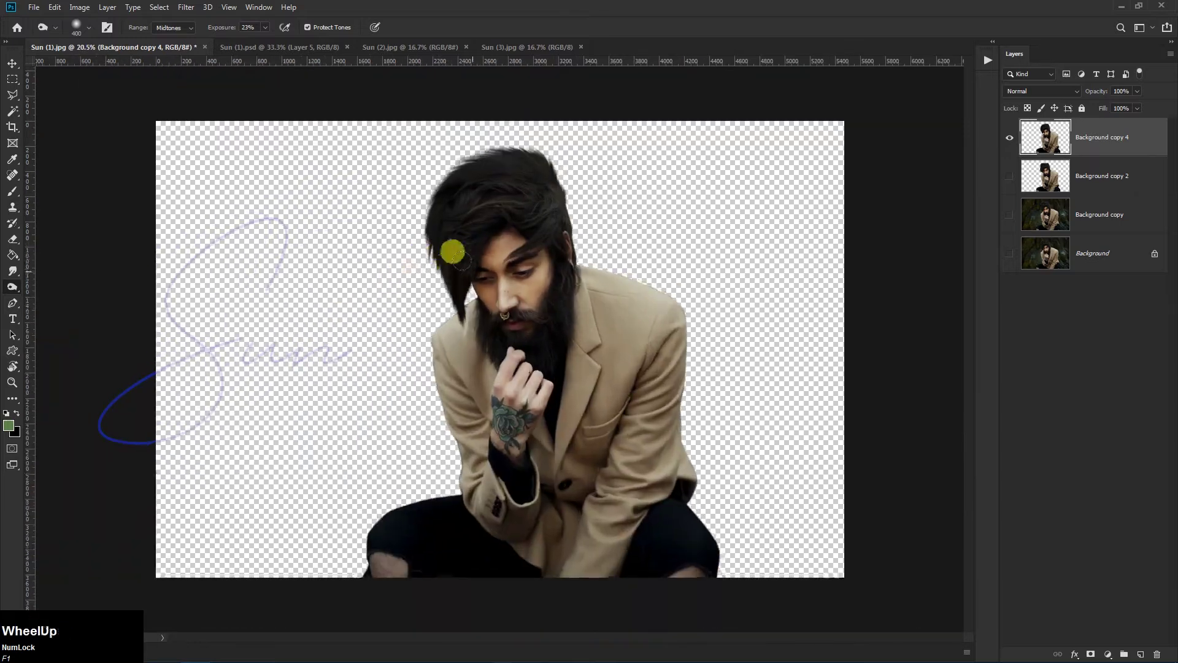
click(12, 175)
scroll(499, 311, up, 7)
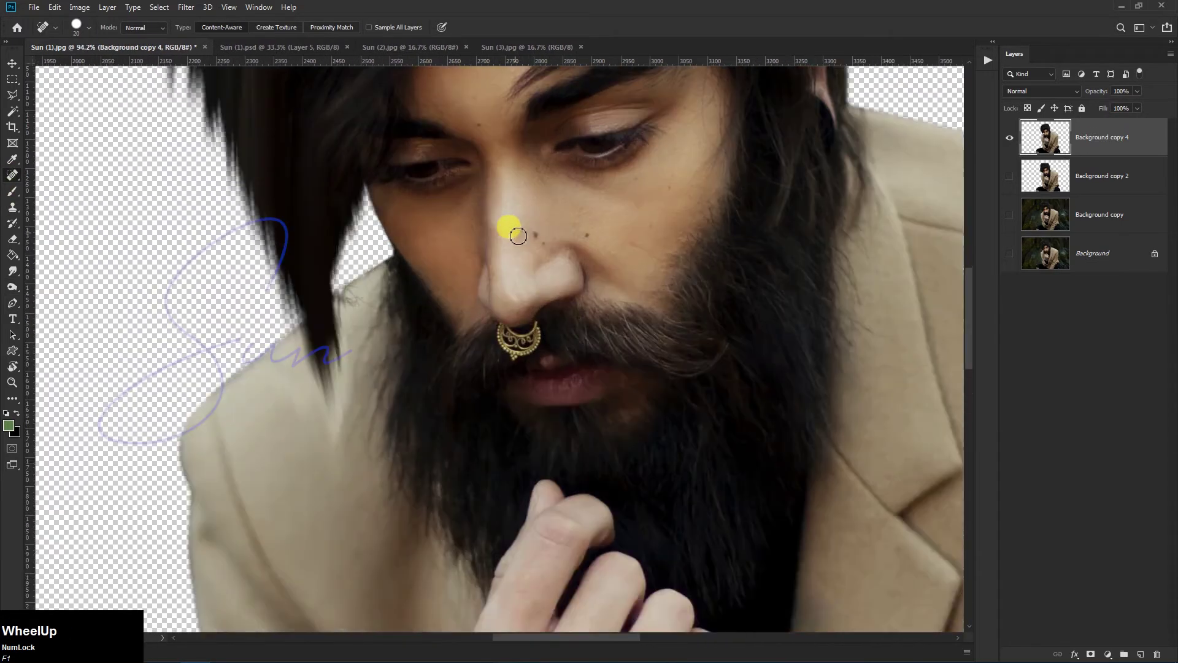
scroll(518, 236, up, 2)
click(539, 245)
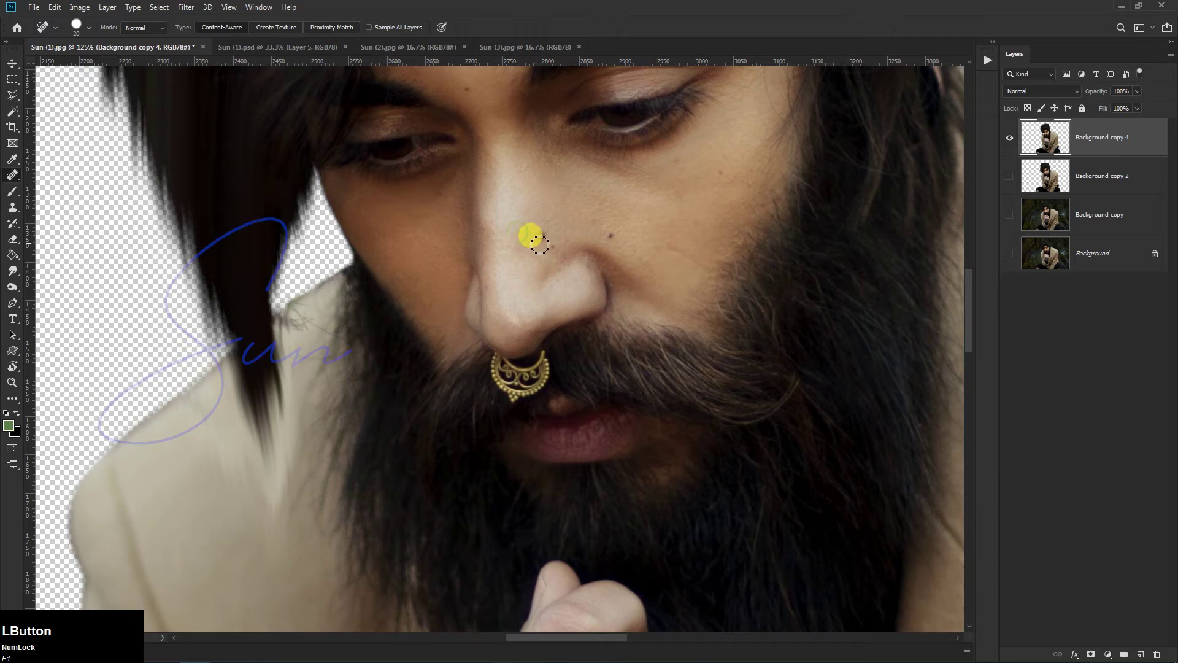
click(611, 236)
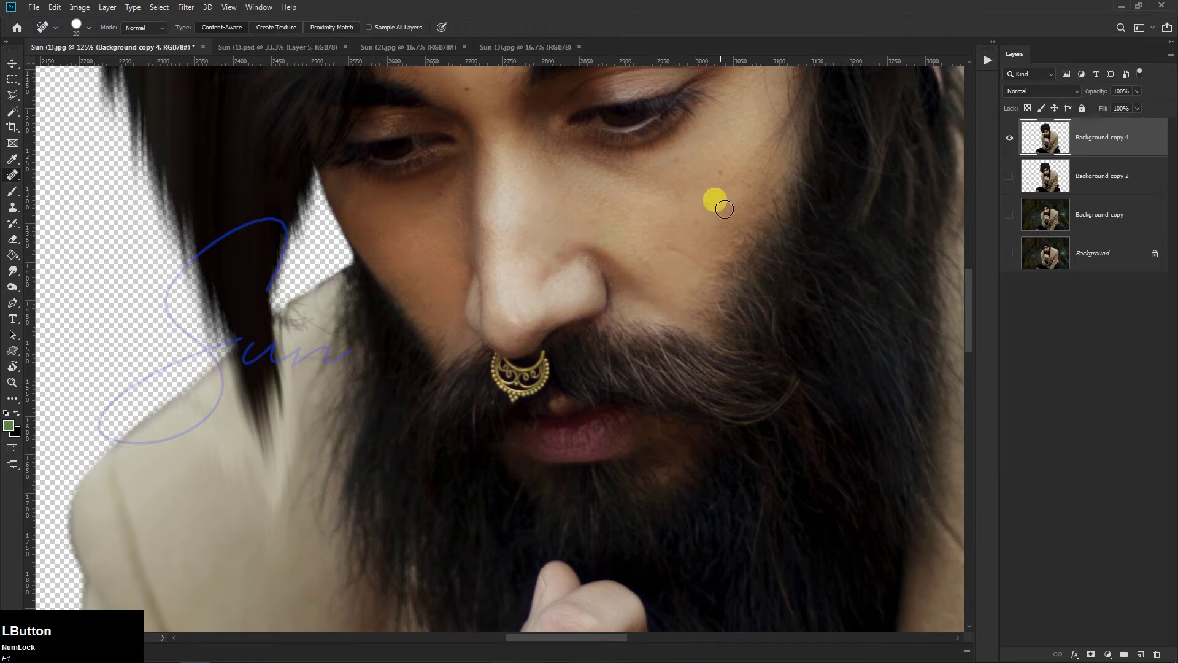
click(673, 243)
click(501, 126)
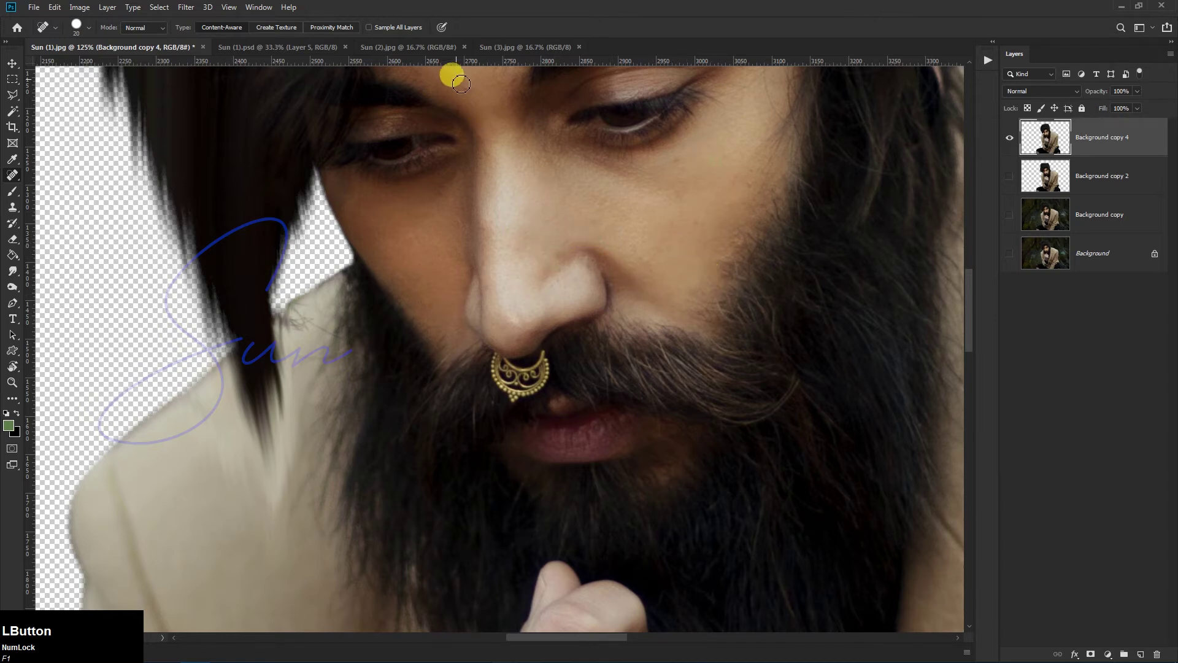
Step: Choose a smudge brush from the Brush Deardoff dan Halis group for skin smoothing
scroll(466, 307, down, 3)
scroll(416, 174, up, 1)
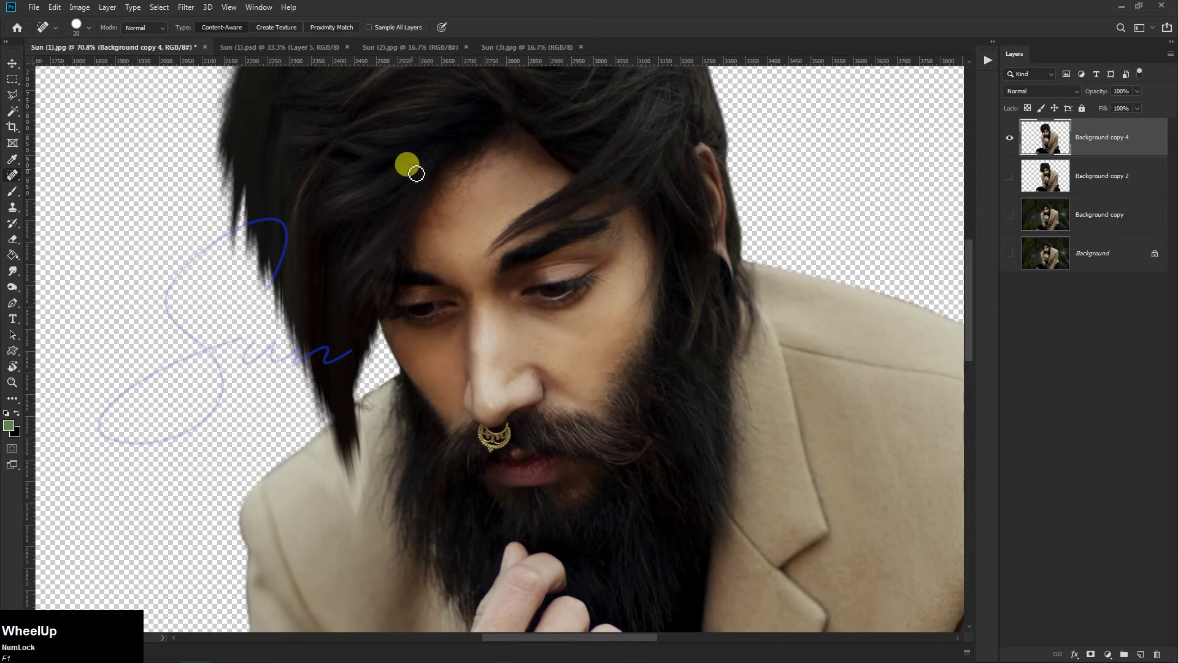
click(11, 192)
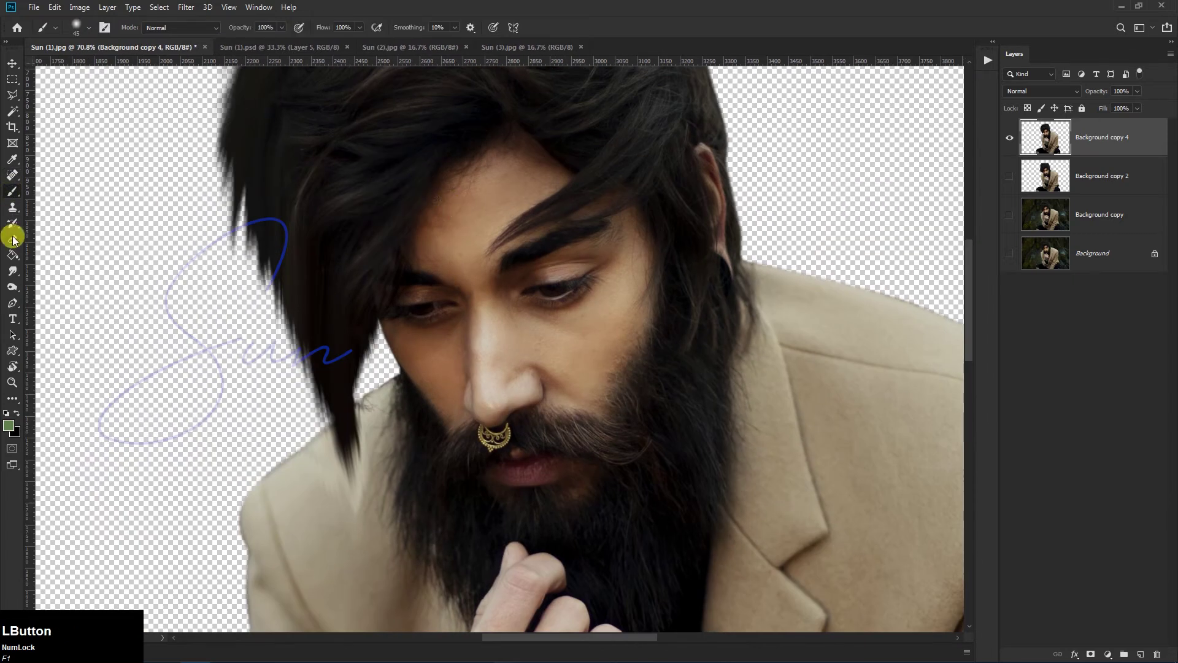
click(12, 268)
right_click(318, 197)
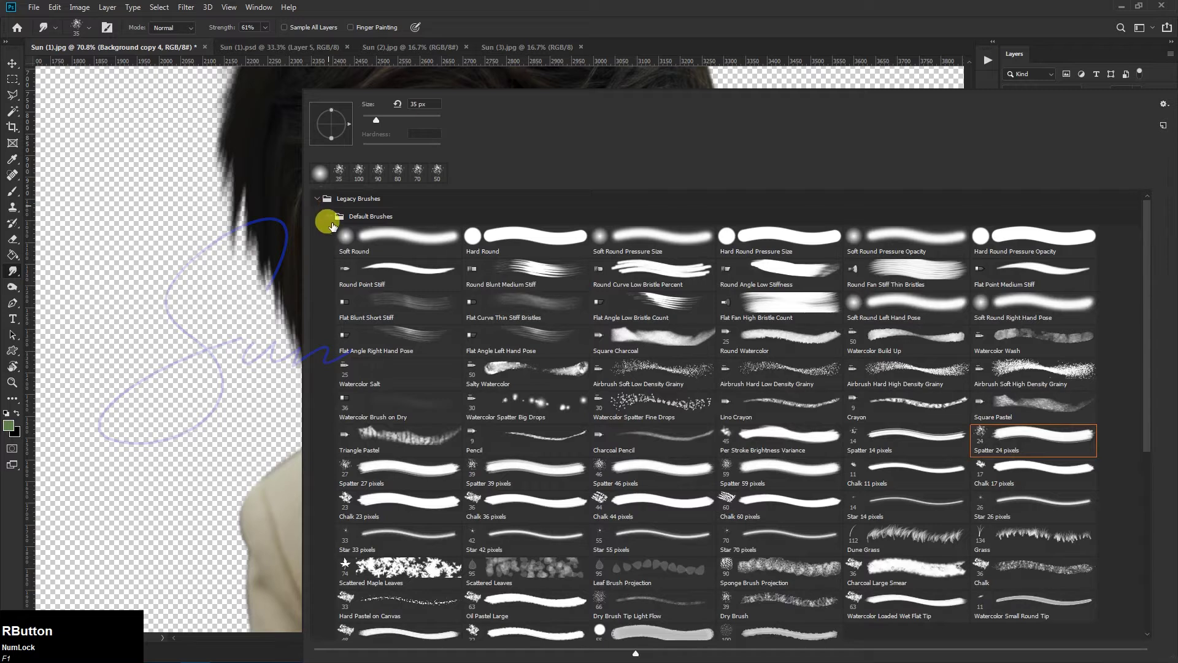
click(328, 216)
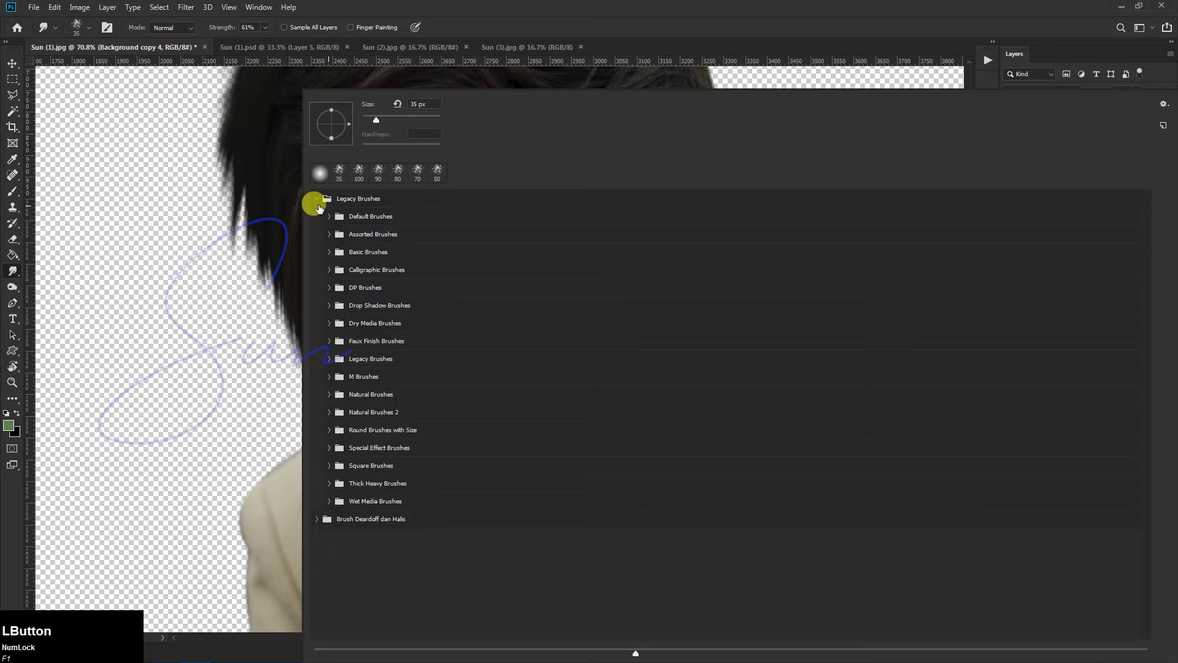
click(317, 199)
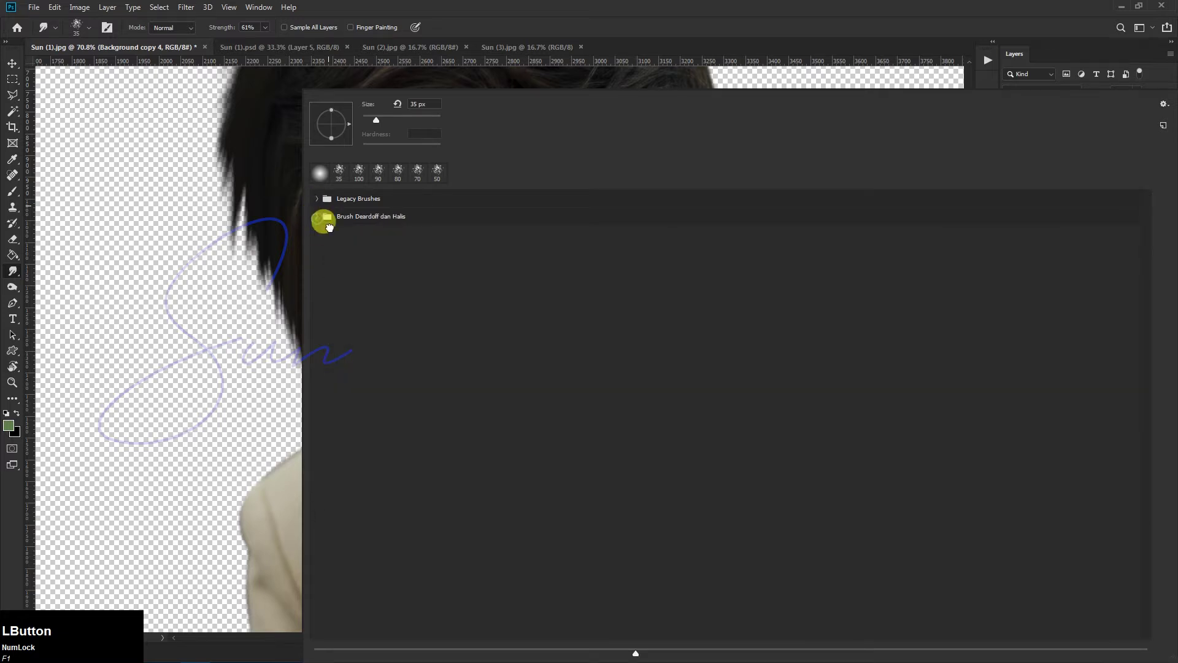
click(314, 216)
click(347, 237)
click(348, 237)
Step: Lower the Smudge strength to 11% and smooth the forehead skin between the hair strands
scroll(473, 171, up, 3)
key(bracketleft)
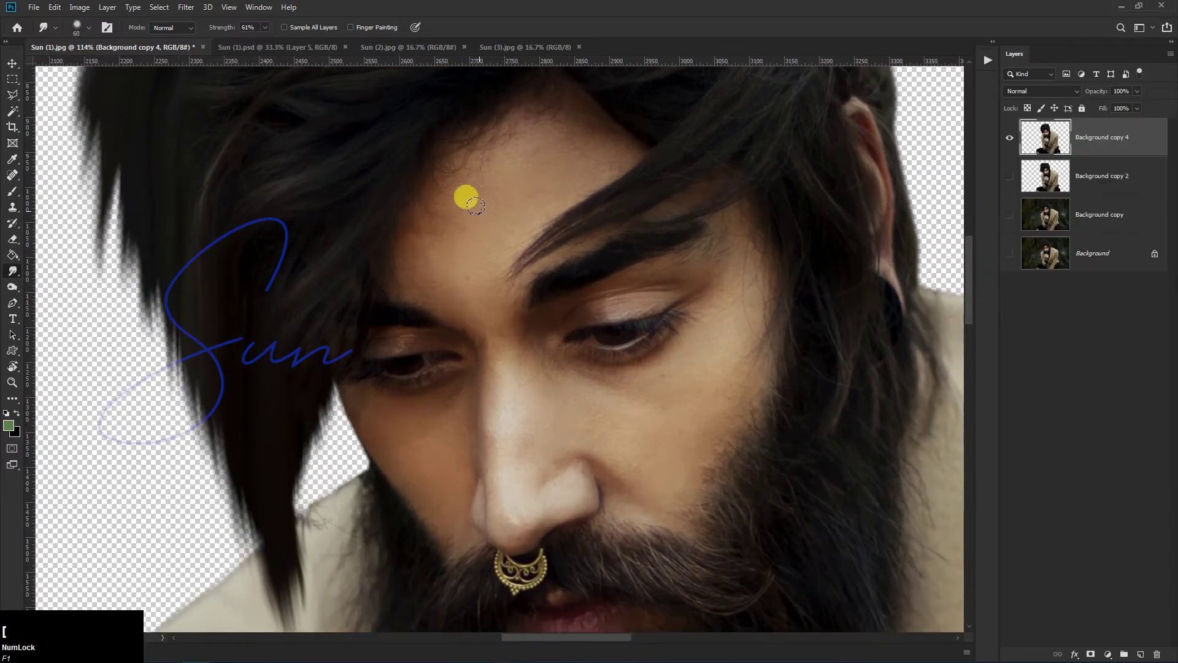
drag(266, 31, 238, 40)
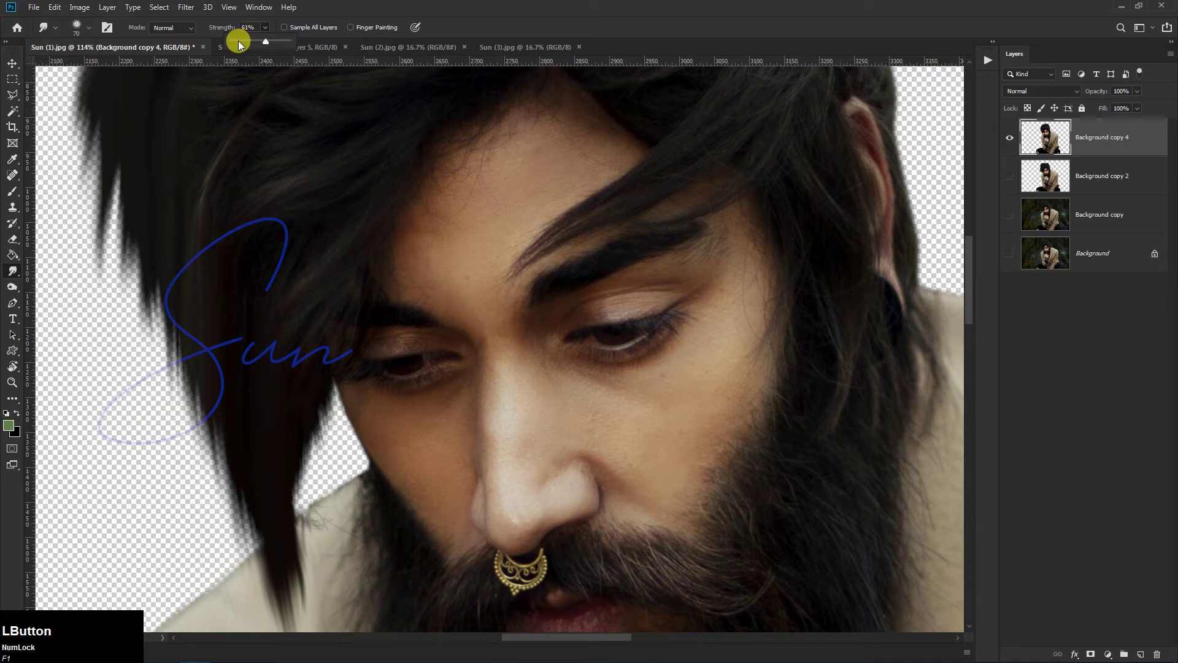
mouse_move(484, 198)
mouse_down()
mouse_move(550, 127)
mouse_move(562, 133)
mouse_move(452, 194)
mouse_move(454, 275)
mouse_move(465, 271)
mouse_up()
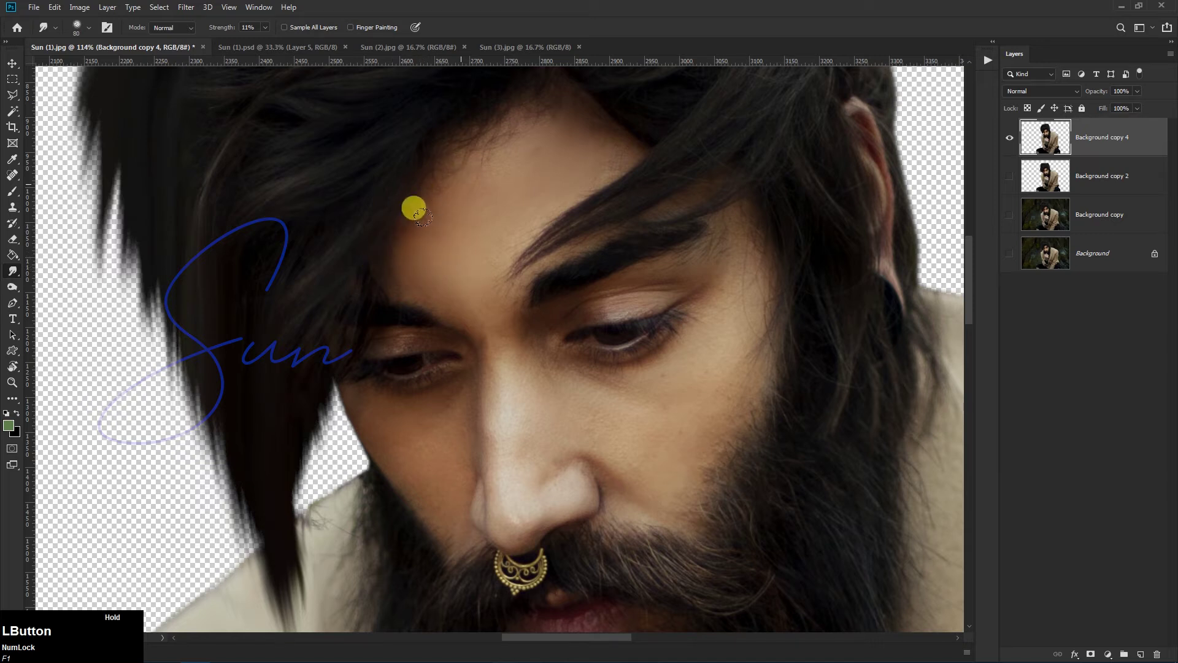
drag(488, 163, 453, 224)
key(bracketright)
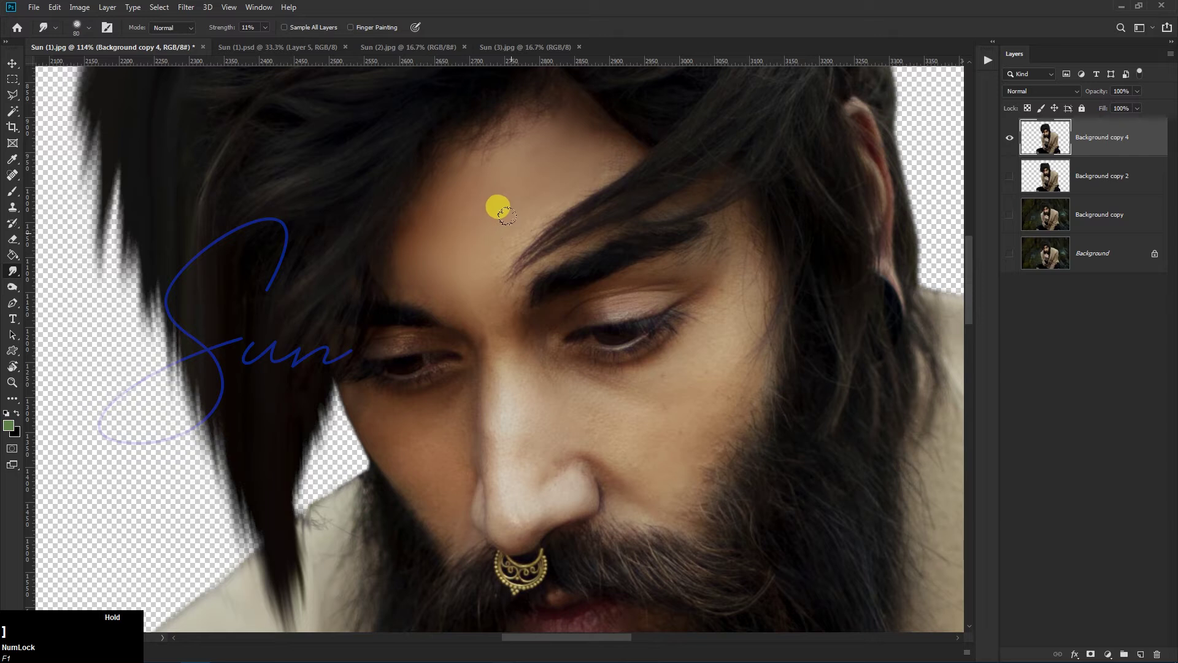
key(bracketleft)
drag(612, 154, 603, 165)
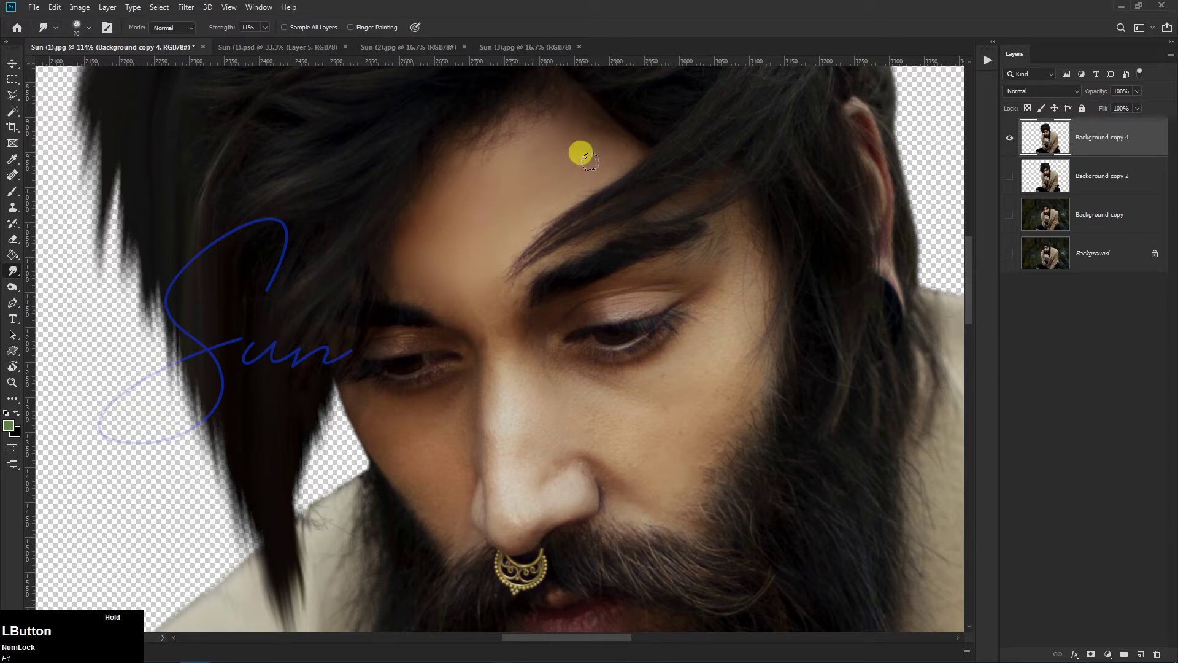
Step: Smudge the nose skin smooth from the bridge to the tip and nostril with progressively smaller brush sizes
click(534, 362)
key(bracketleft)
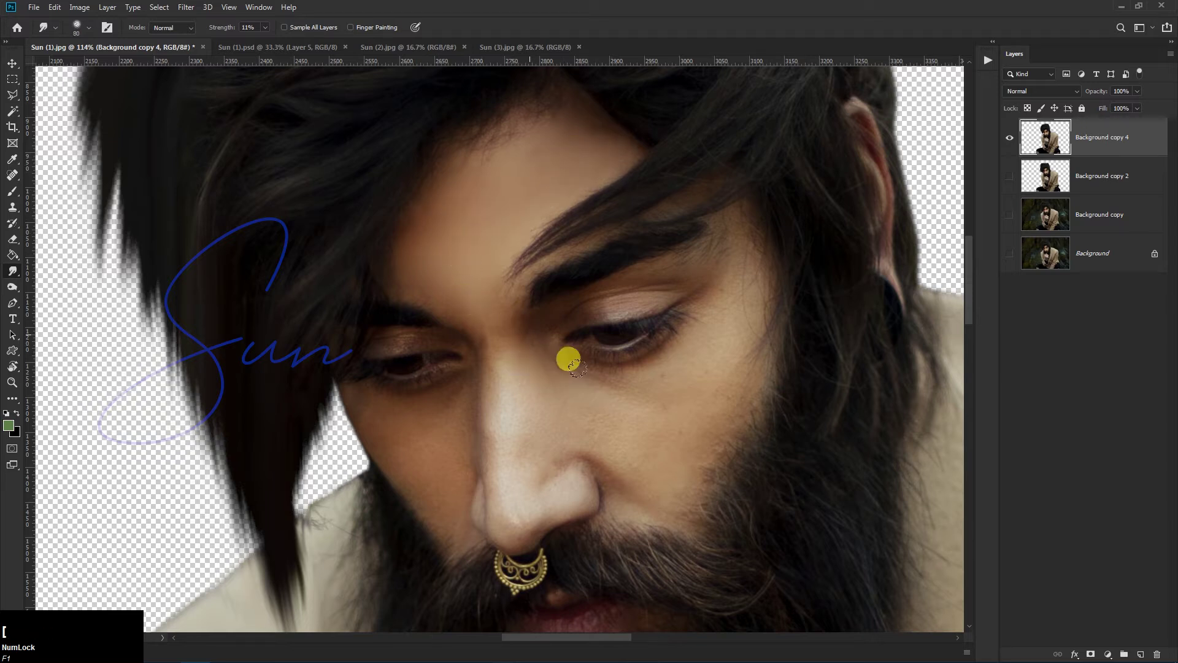
drag(518, 365, 496, 489)
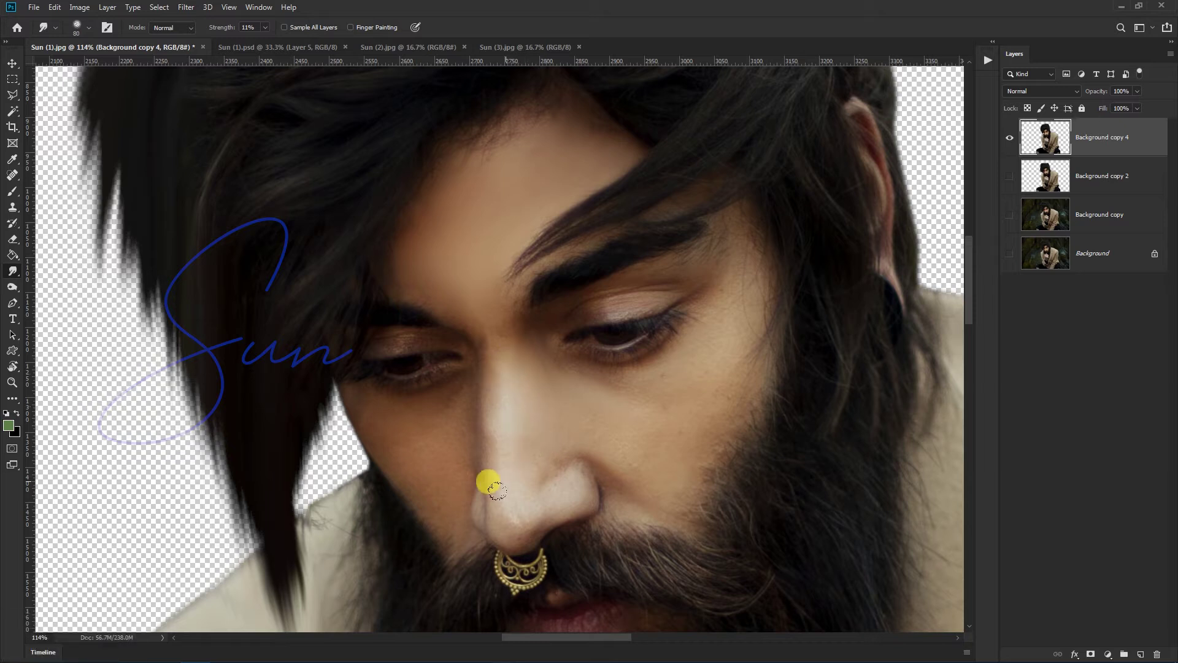
key(bracketleft)
drag(500, 417, 516, 410)
key(bracketleft)
mouse_move(549, 452)
mouse_down()
mouse_move(545, 482)
mouse_move(557, 457)
mouse_move(559, 481)
mouse_move(568, 473)
mouse_move(599, 479)
mouse_up()
key(bracketleft)
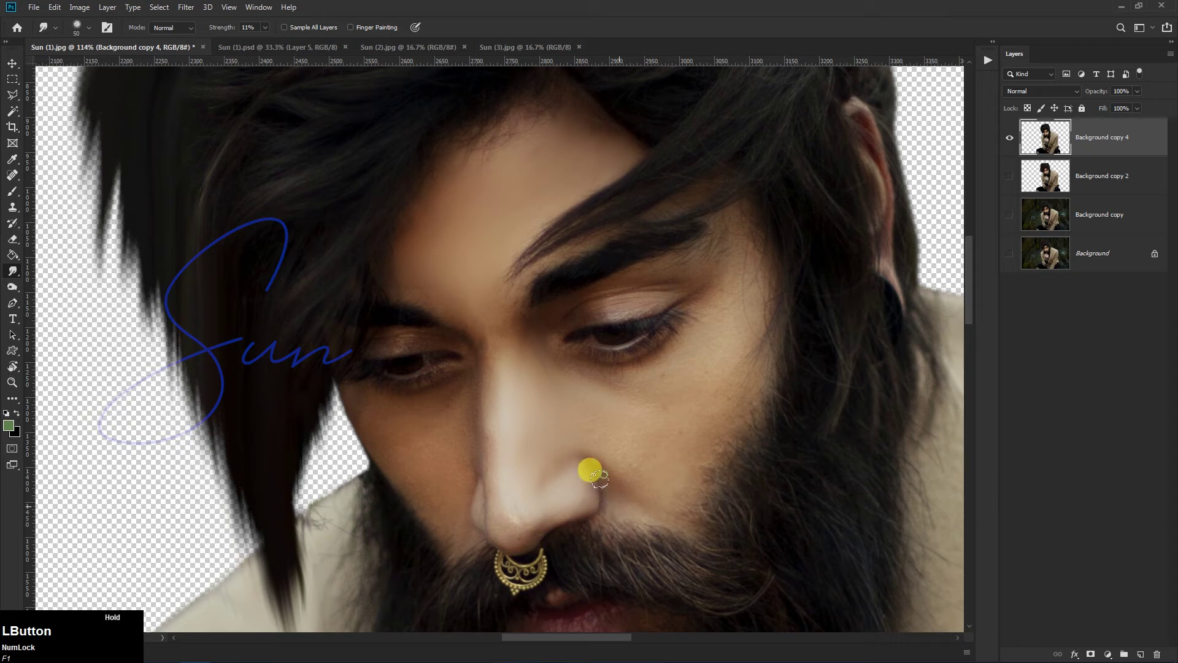
Step: Smooth the brighter cheek, the temple and the upper eyelid beside it with the Smudge tool
key(bracketright)
key(bracketright)
mouse_move(675, 535)
mouse_down()
mouse_move(606, 468)
mouse_move(652, 499)
mouse_move(590, 433)
mouse_move(662, 466)
mouse_move(608, 413)
mouse_move(546, 404)
mouse_move(672, 452)
mouse_move(562, 361)
mouse_move(638, 381)
mouse_move(634, 368)
mouse_move(667, 353)
mouse_move(686, 320)
mouse_move(664, 348)
mouse_move(587, 379)
mouse_move(671, 332)
mouse_move(645, 368)
mouse_move(657, 399)
mouse_up()
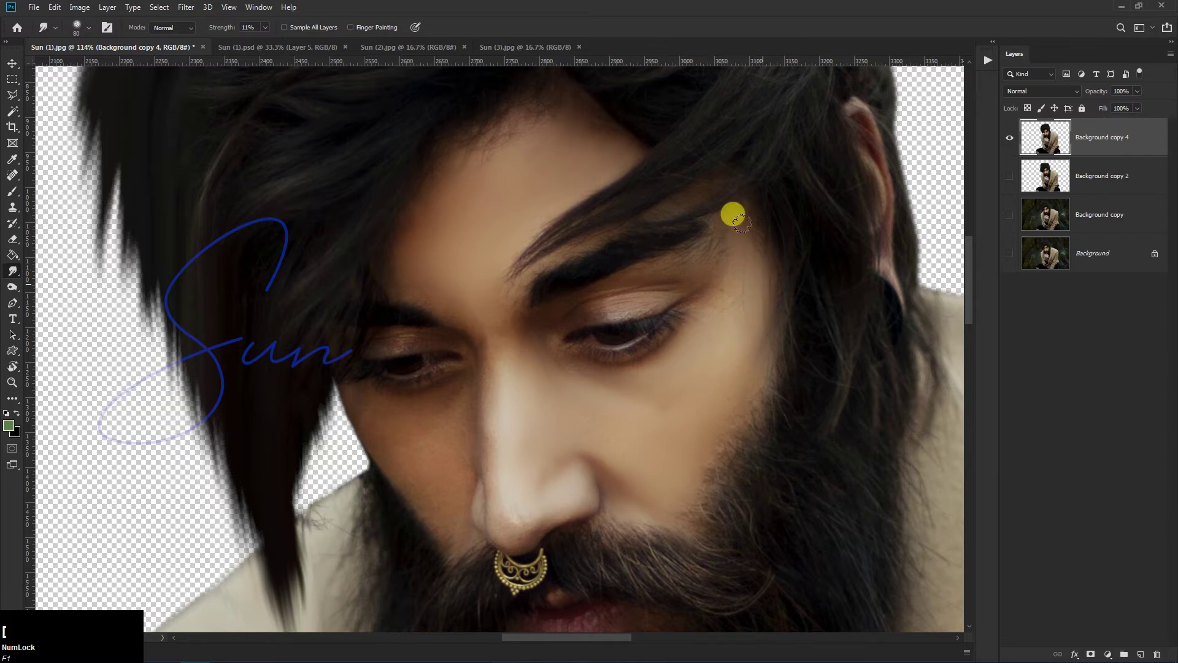
mouse_move(718, 257)
mouse_down()
mouse_move(660, 268)
mouse_move(579, 298)
mouse_up()
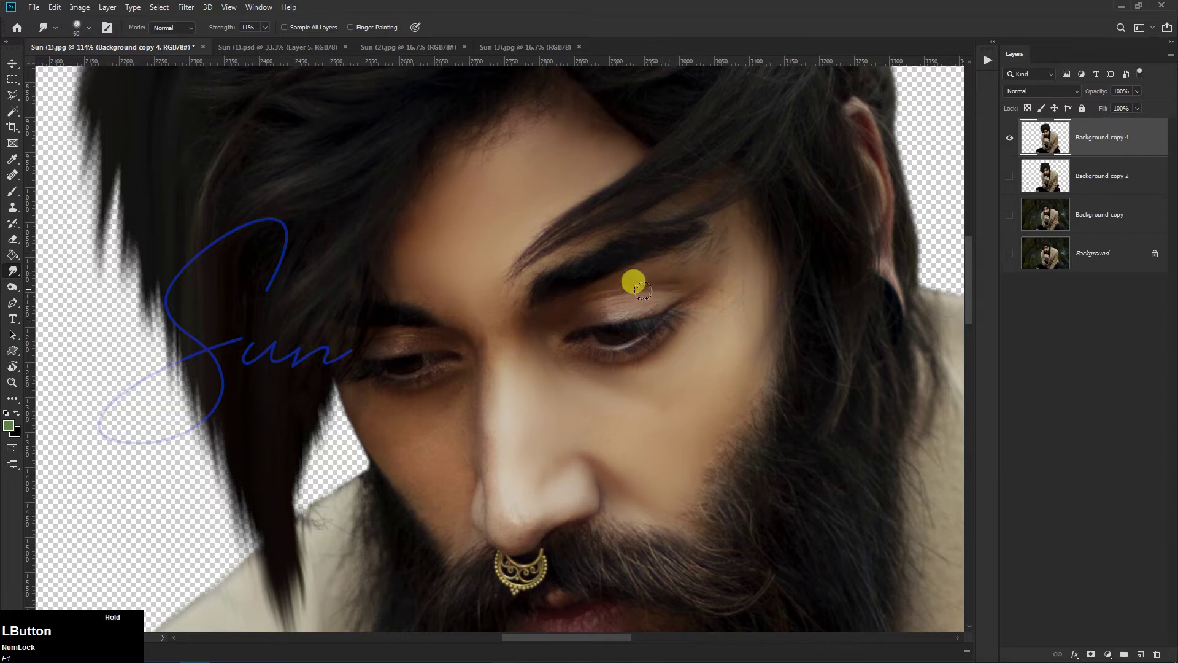
mouse_move(685, 274)
mouse_down()
mouse_move(565, 286)
mouse_move(530, 311)
mouse_up()
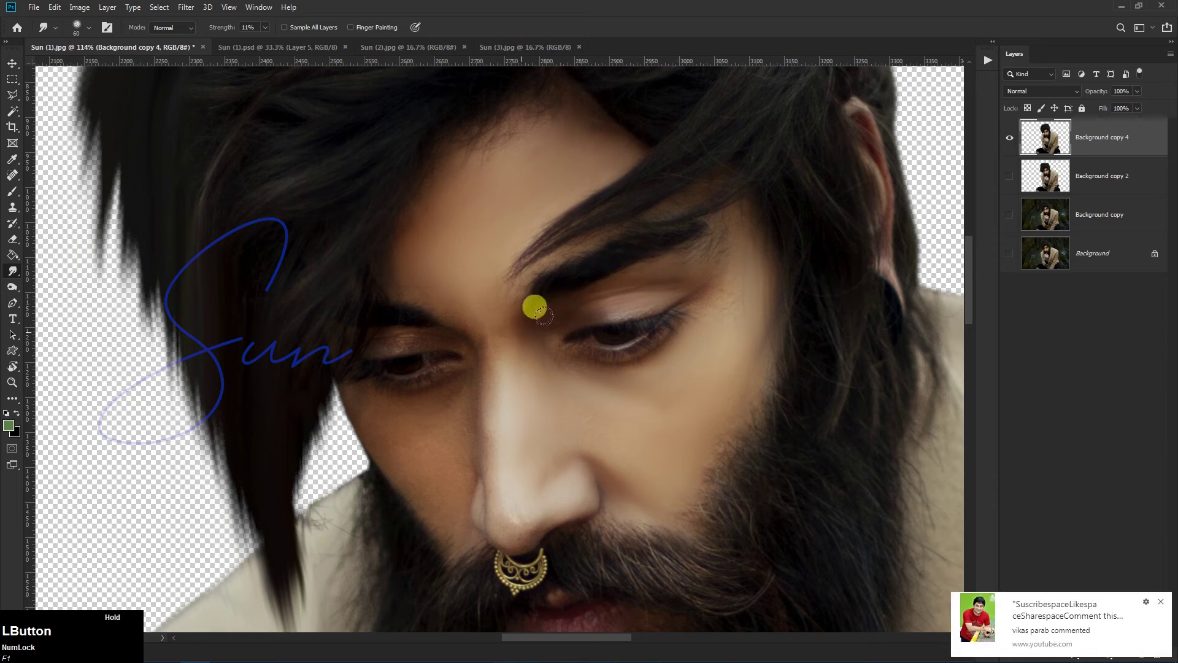
click(1162, 605)
Step: Smudge the skin of the shaded cheek and under its eye until it looks even
key(bracketright)
mouse_move(460, 367)
mouse_down()
mouse_move(461, 461)
mouse_move(453, 437)
mouse_move(437, 499)
mouse_up()
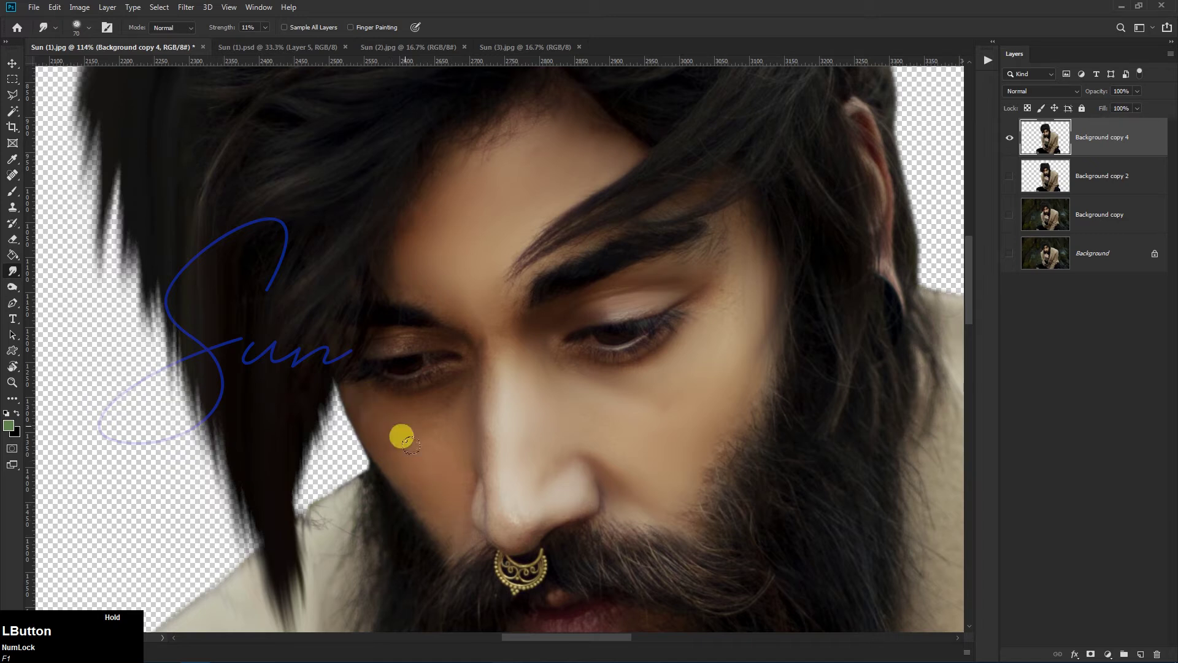
key(bracketleft)
mouse_move(391, 401)
mouse_down()
mouse_move(361, 397)
mouse_move(376, 410)
mouse_move(373, 388)
mouse_move(450, 391)
mouse_move(465, 360)
mouse_move(458, 346)
mouse_move(411, 337)
mouse_move(400, 351)
mouse_move(401, 335)
mouse_move(469, 342)
mouse_move(488, 397)
mouse_move(473, 341)
mouse_up()
Step: Blend the side of the nose bridge and the lid area below the partly covered eyebrow with a smaller smudge brush
key(bracketleft)
key(bracketleft)
key(bracketright)
drag(487, 398, 476, 312)
mouse_move(512, 372)
mouse_down()
mouse_move(511, 318)
mouse_move(620, 246)
mouse_move(476, 319)
mouse_move(752, 214)
mouse_move(394, 320)
mouse_up()
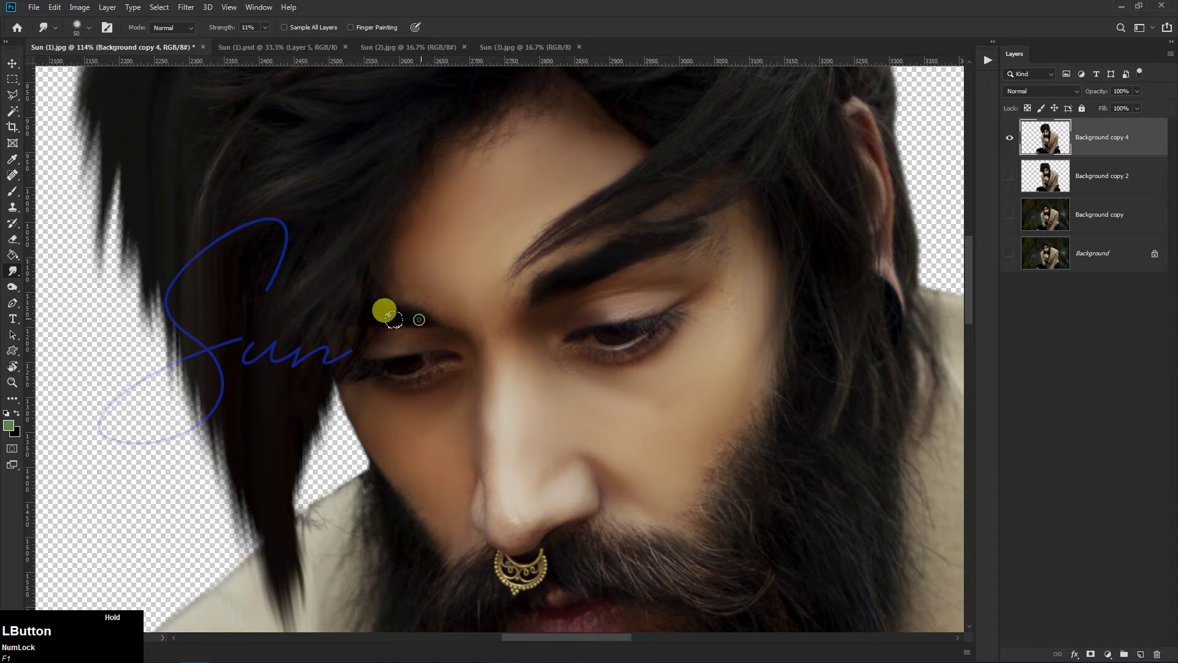
Step: Smudge the lip texture smooth below the moustache
scroll(442, 276, down, 3)
scroll(490, 337, up, 2)
scroll(517, 389, up, 2)
mouse_move(499, 387)
mouse_down()
mouse_move(536, 366)
mouse_move(513, 363)
mouse_move(498, 388)
mouse_move(544, 384)
mouse_move(490, 385)
mouse_move(467, 372)
mouse_move(506, 391)
mouse_up()
Step: Touch up the remaining skin around the eyes, between the brows and along the side of the nose with the Smudge tool
scroll(557, 328, up, 1)
key(bracketright)
key(bracketright)
mouse_move(652, 145)
mouse_down()
mouse_move(656, 159)
mouse_move(584, 192)
mouse_up()
scroll(583, 192, down, 1)
key(bracketright)
key(bracketright)
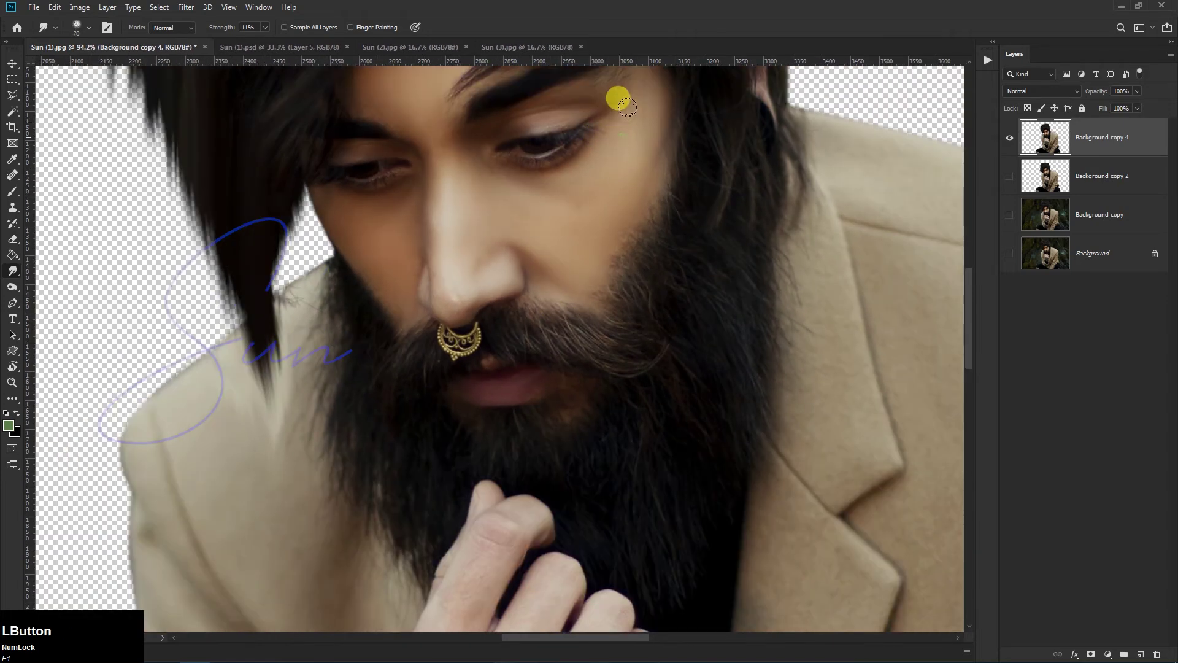
mouse_move(620, 108)
mouse_down()
mouse_move(614, 126)
mouse_move(622, 76)
mouse_move(496, 133)
mouse_move(343, 154)
mouse_move(410, 141)
mouse_up()
key(bracketleft)
key(bracketleft)
key(bracketleft)
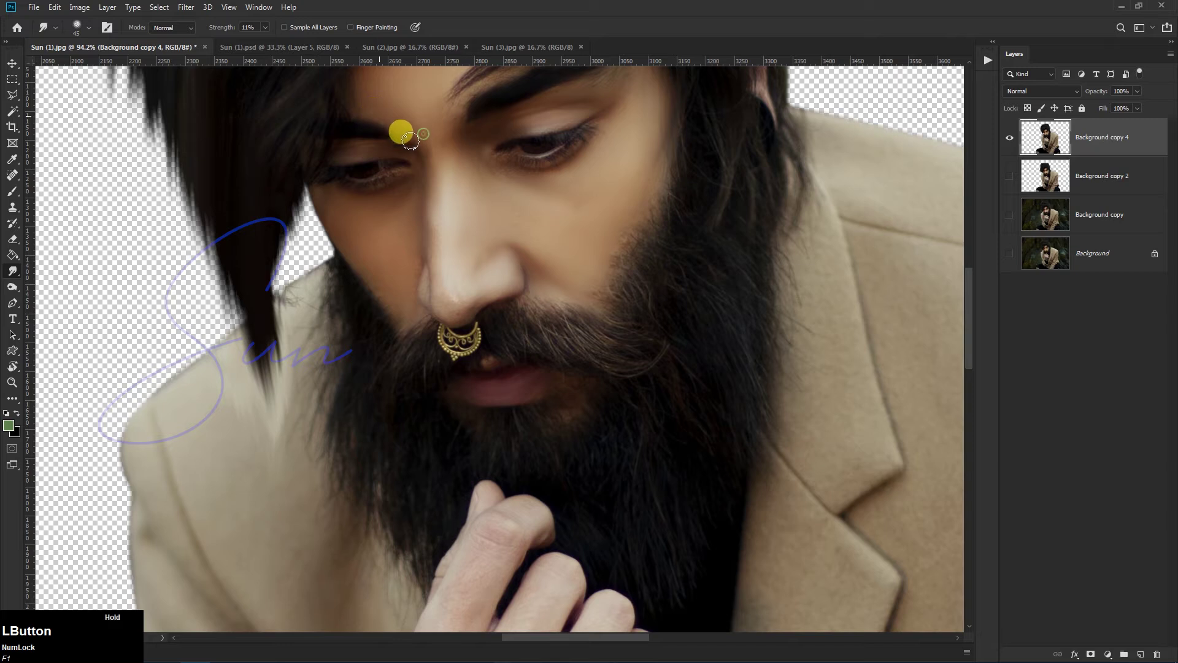
drag(424, 216, 411, 271)
Step: Apply Levels to Background copy 4 with inputs 7, 1.23 and 233, and duplicate the layer
scroll(504, 288, down, 5)
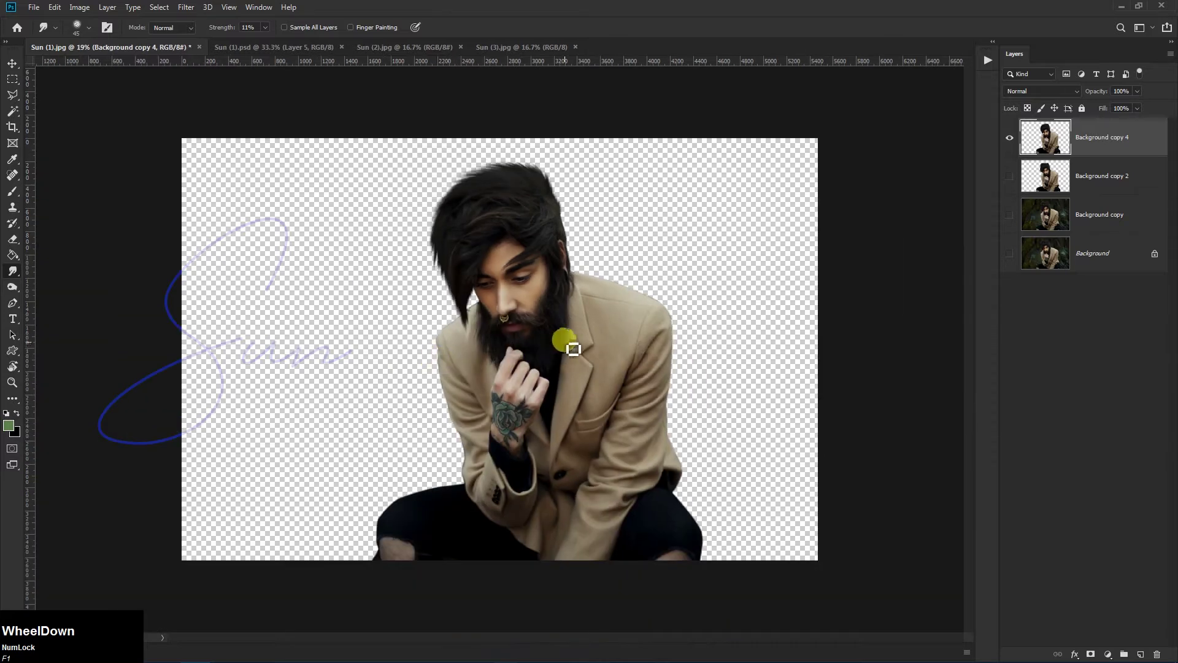
scroll(573, 348, up, 1)
click(79, 6)
mouse_move(102, 39)
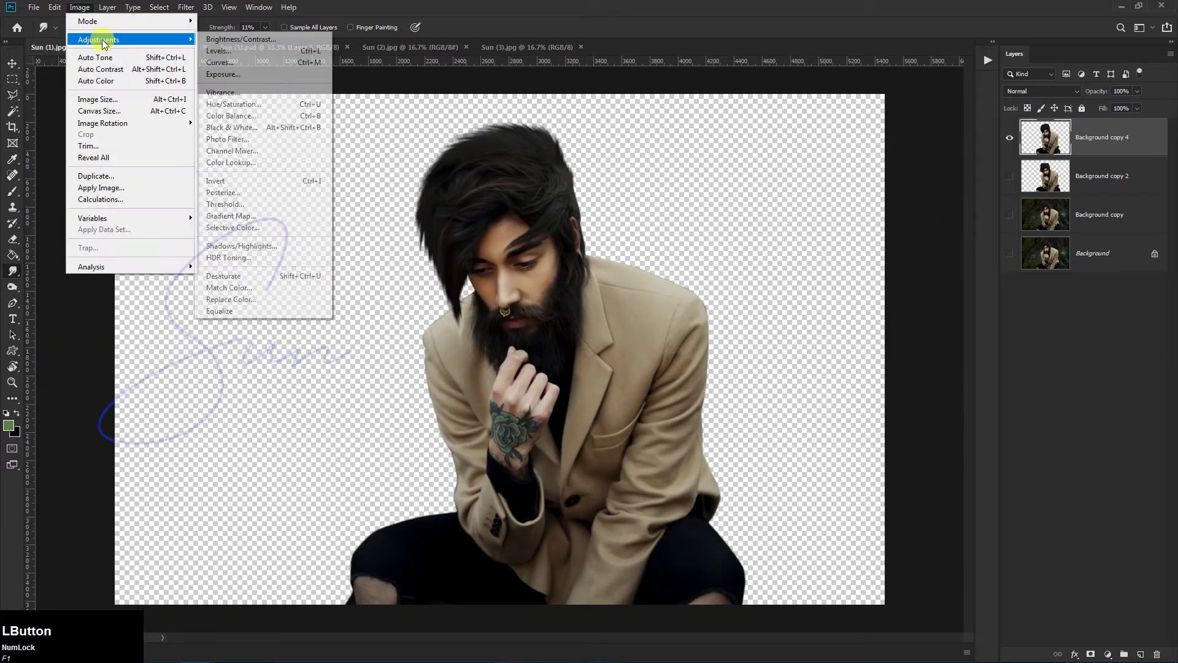
click(244, 52)
drag(869, 400, 855, 399)
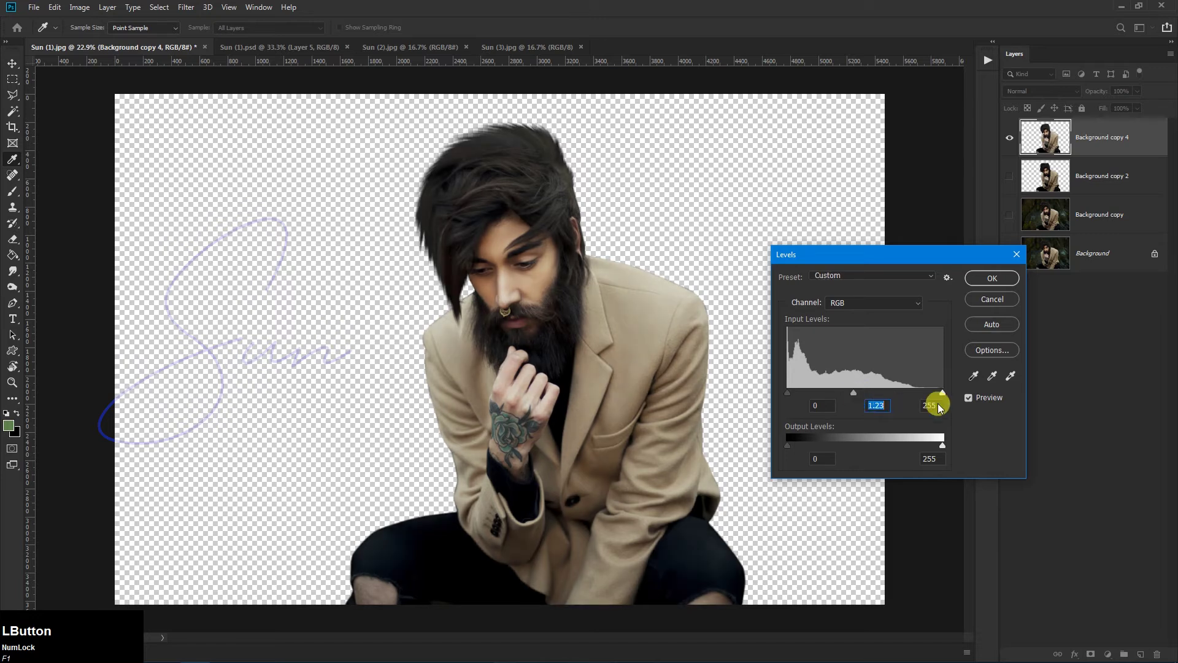
drag(796, 397, 791, 397)
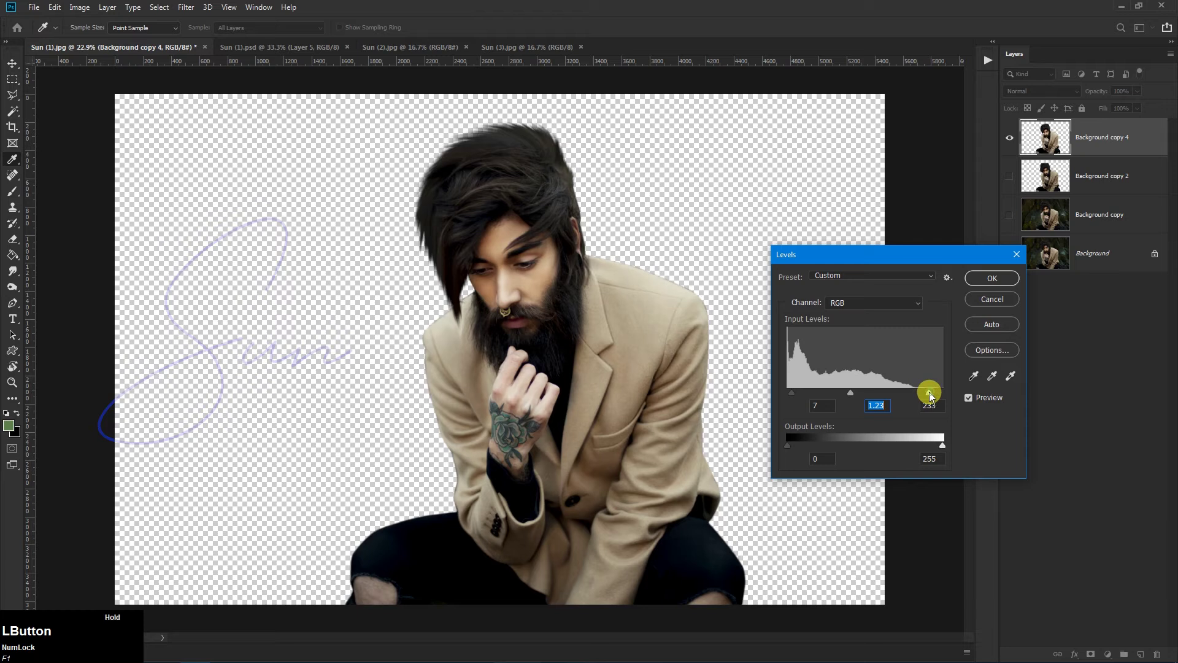
drag(932, 396, 929, 396)
click(1006, 277)
drag(1116, 135, 1141, 651)
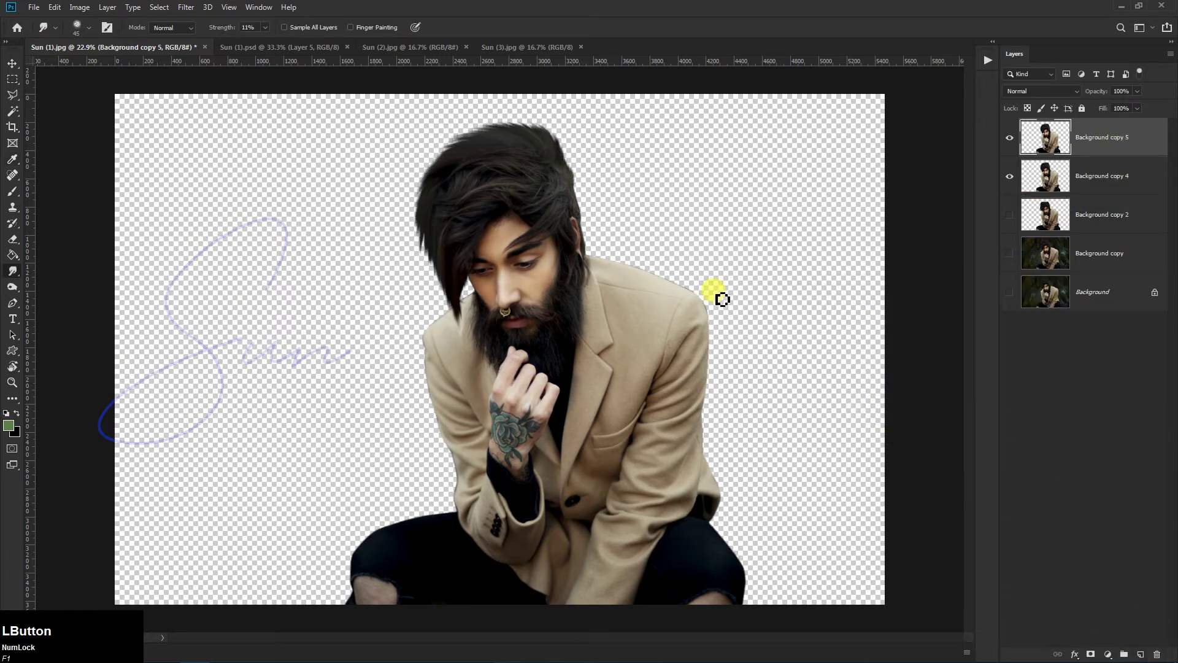
Step: Apply the Camera Raw Filter to Background copy 5 with Exposure +0.25, Contrast +8, Shadows +36, Whites -7, Clarity +19 and Dehaze +13
click(183, 8)
click(246, 81)
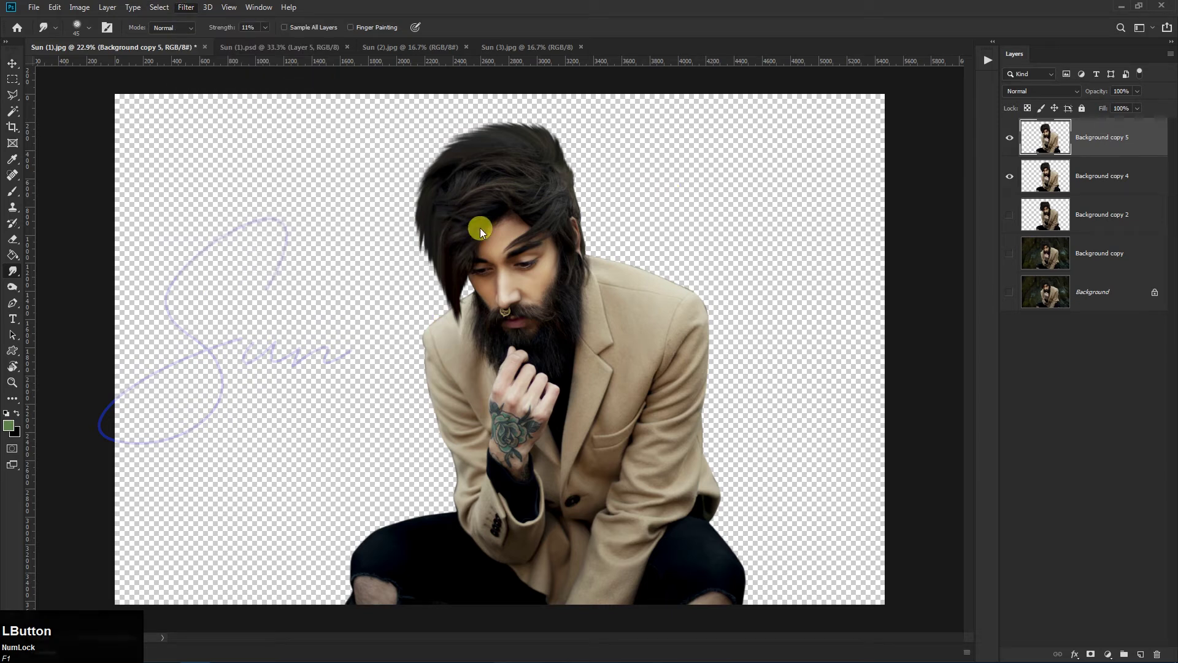
key(ctrl+shift+a)
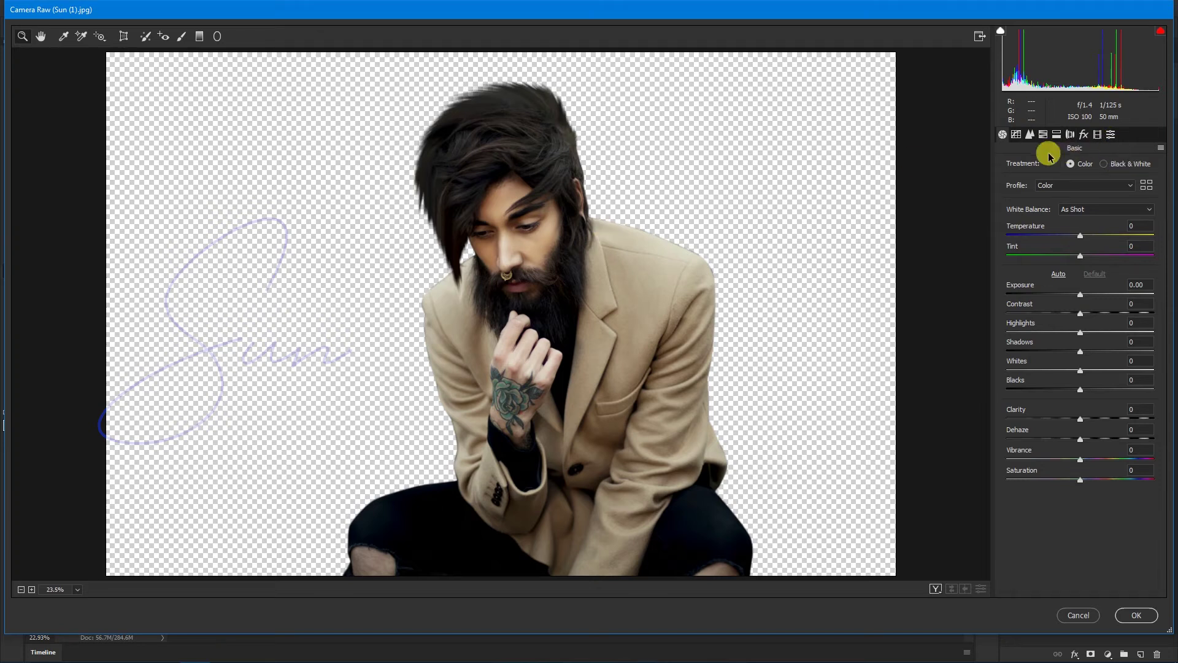
mouse_move(1081, 297)
mouse_down()
mouse_move(1091, 315)
mouse_move(1083, 296)
mouse_up()
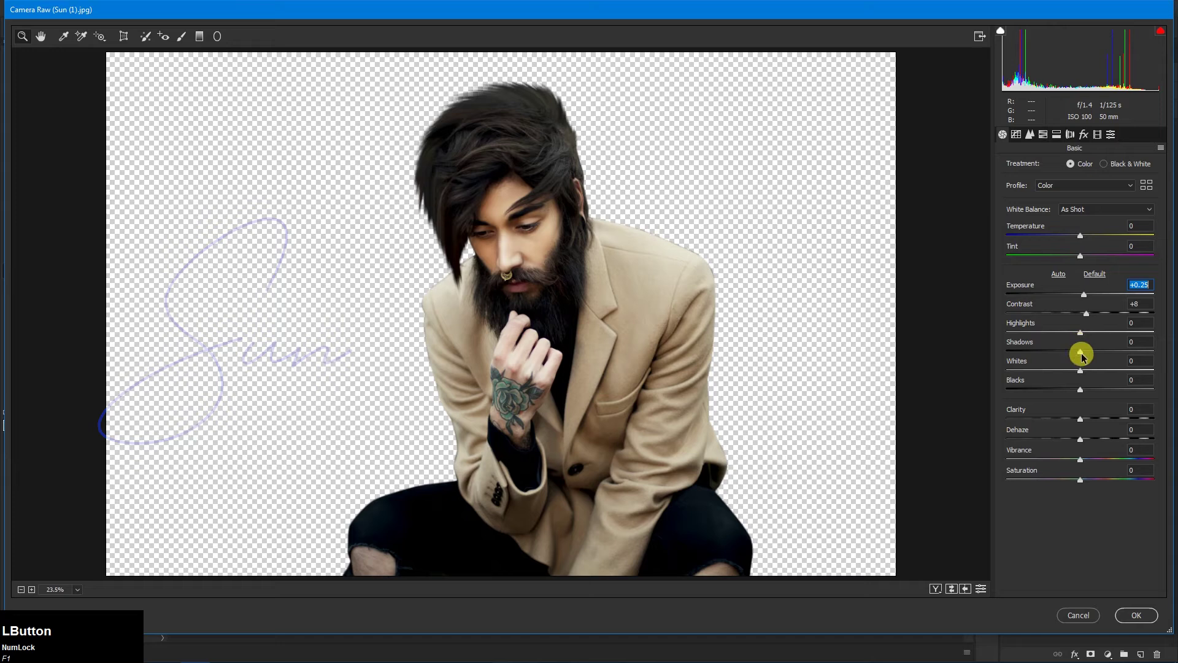
drag(1081, 370, 1091, 421)
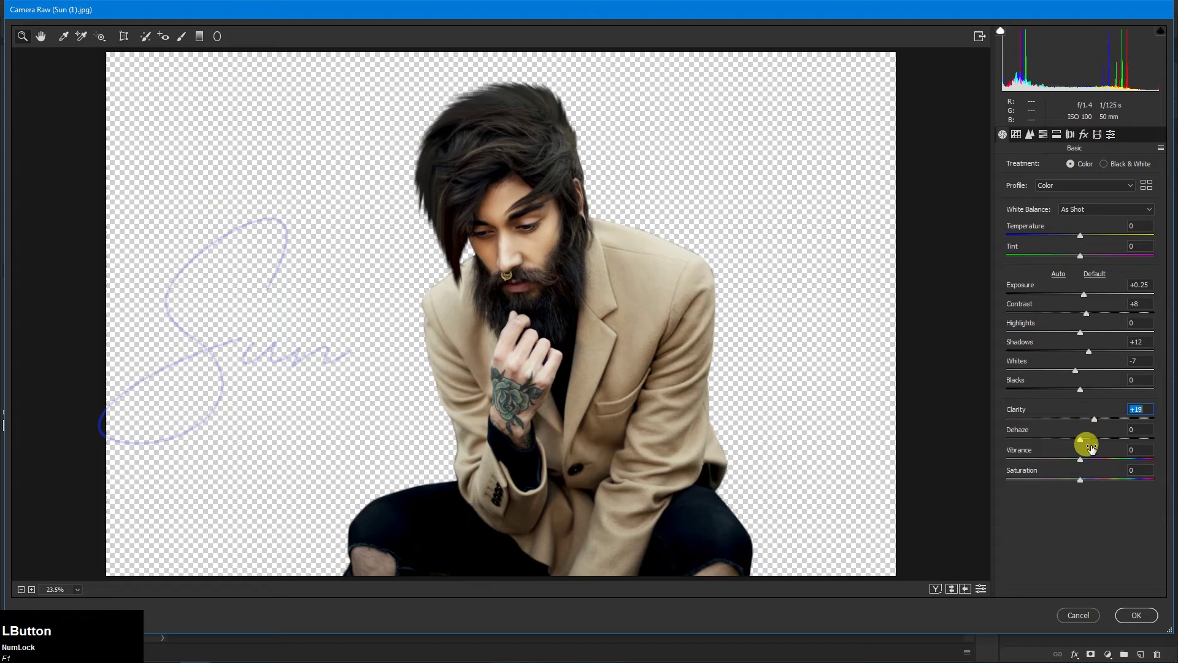
drag(1087, 442, 1090, 442)
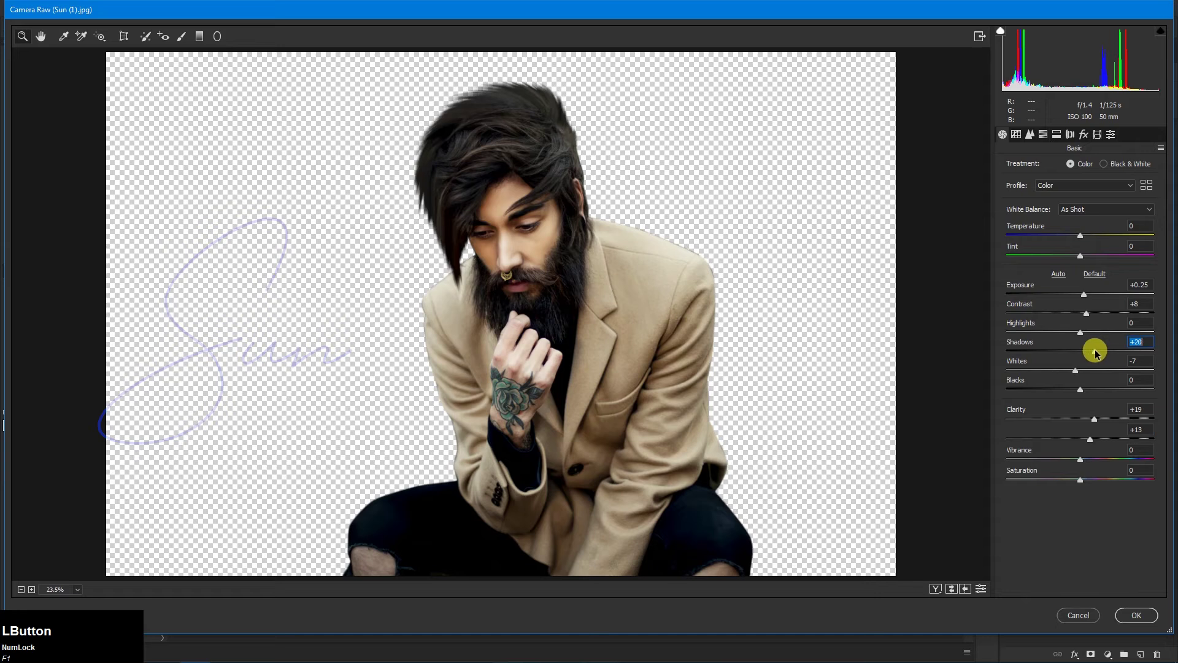
drag(1096, 353, 1106, 354)
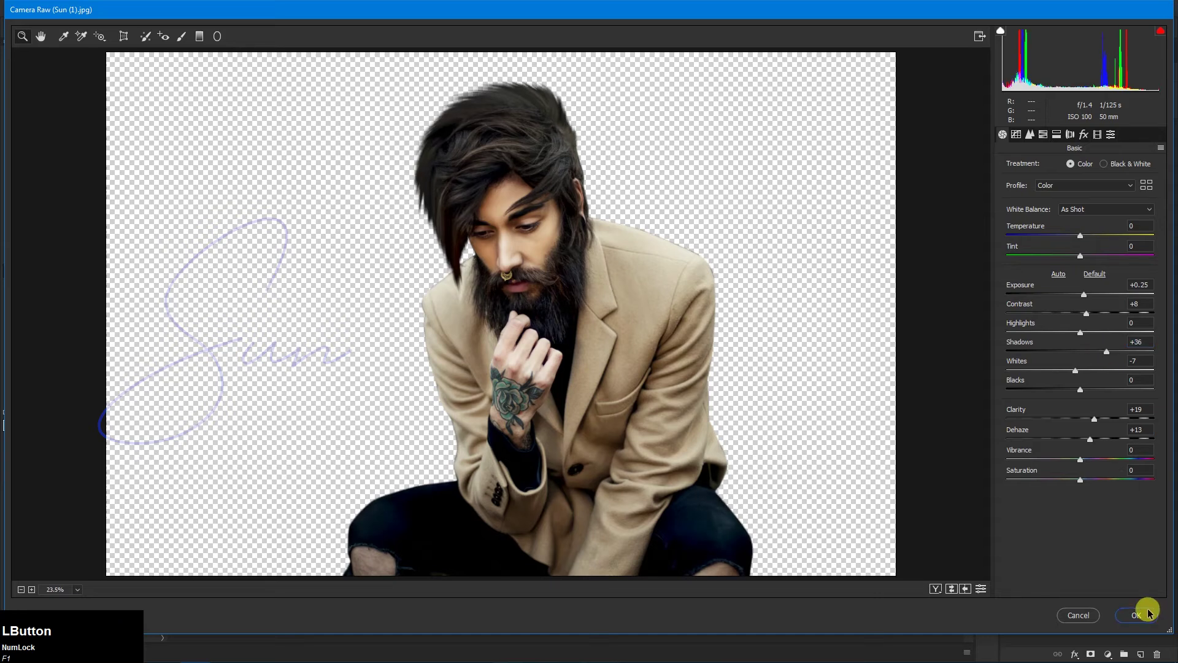
click(1137, 615)
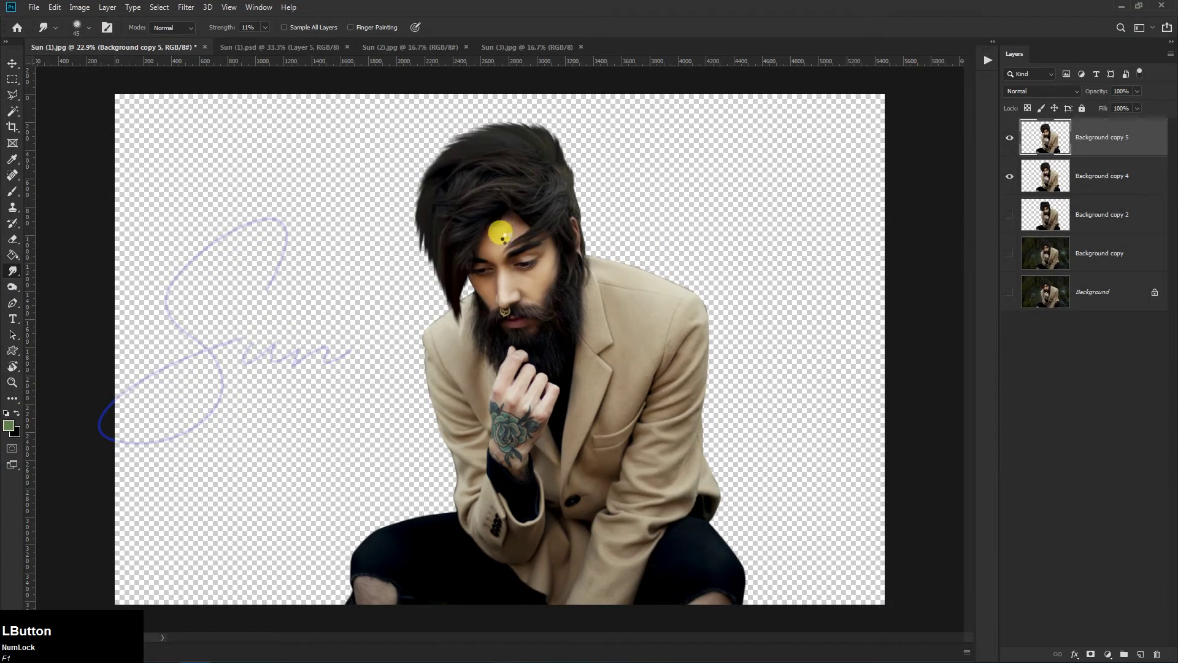
Step: Inspect the filtered cut-out, checking the face and beard up close and the whole figure in full view
scroll(508, 236, up, 1)
scroll(508, 236, down, 1)
scroll(791, 240, up, 1)
click(784, 234)
scroll(585, 230, down, 3)
scroll(537, 232, up, 3)
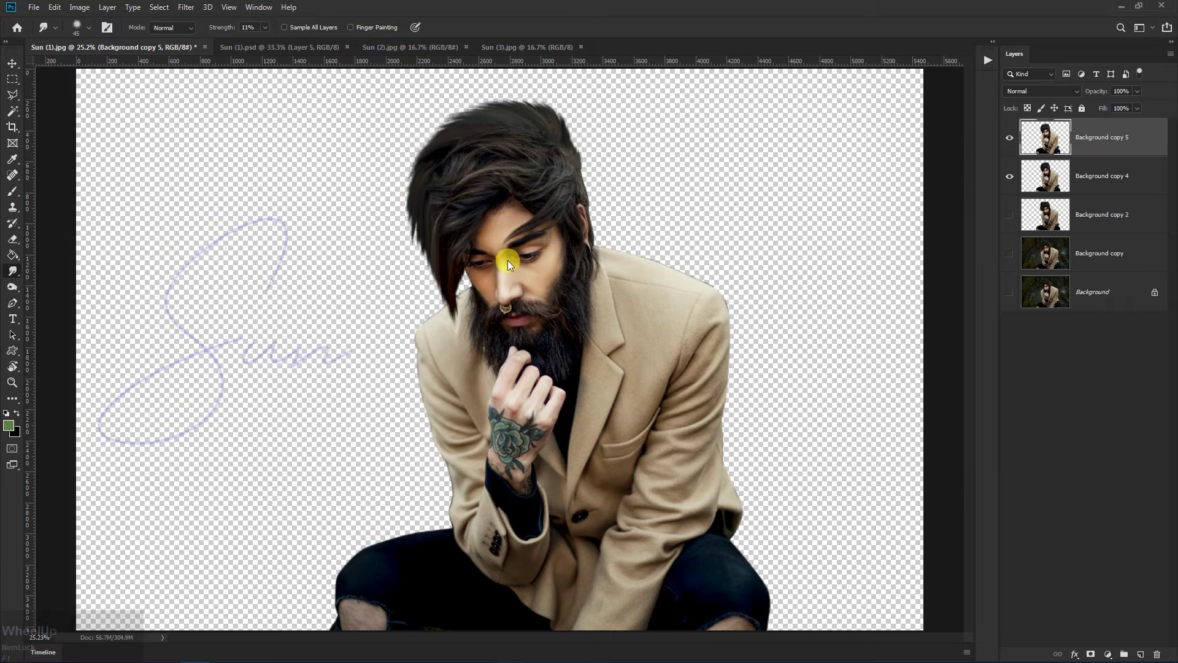
scroll(455, 258, down, 1)
scroll(518, 271, up, 5)
scroll(577, 307, up, 1)
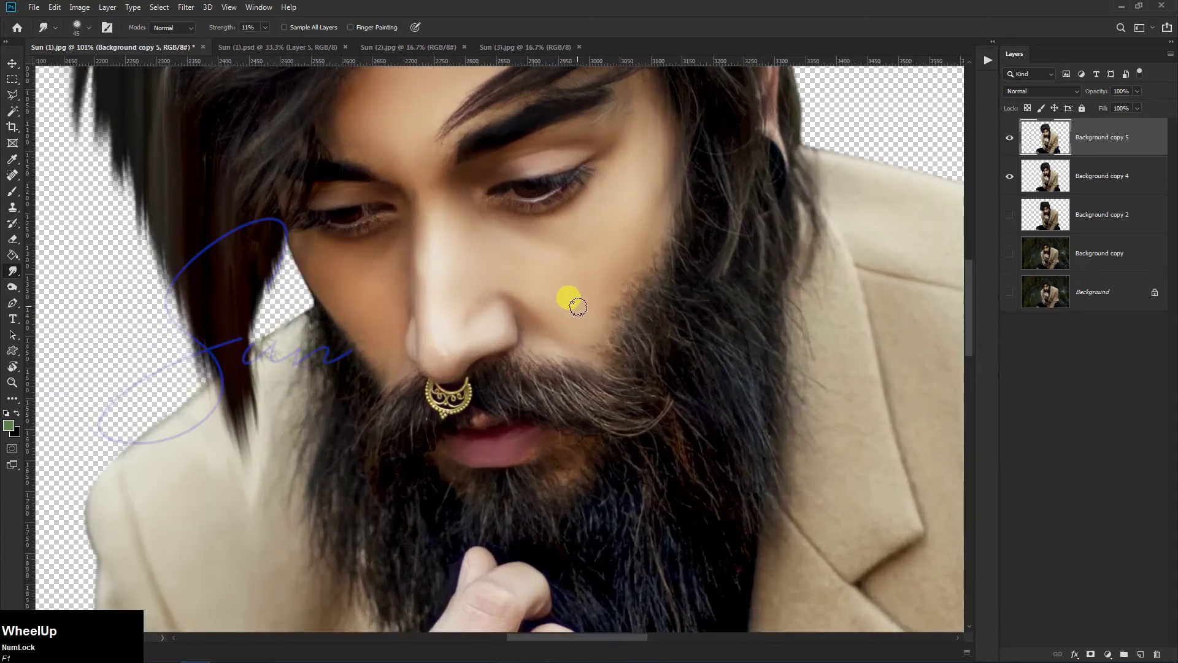
scroll(573, 303, down, 6)
scroll(481, 314, down, 1)
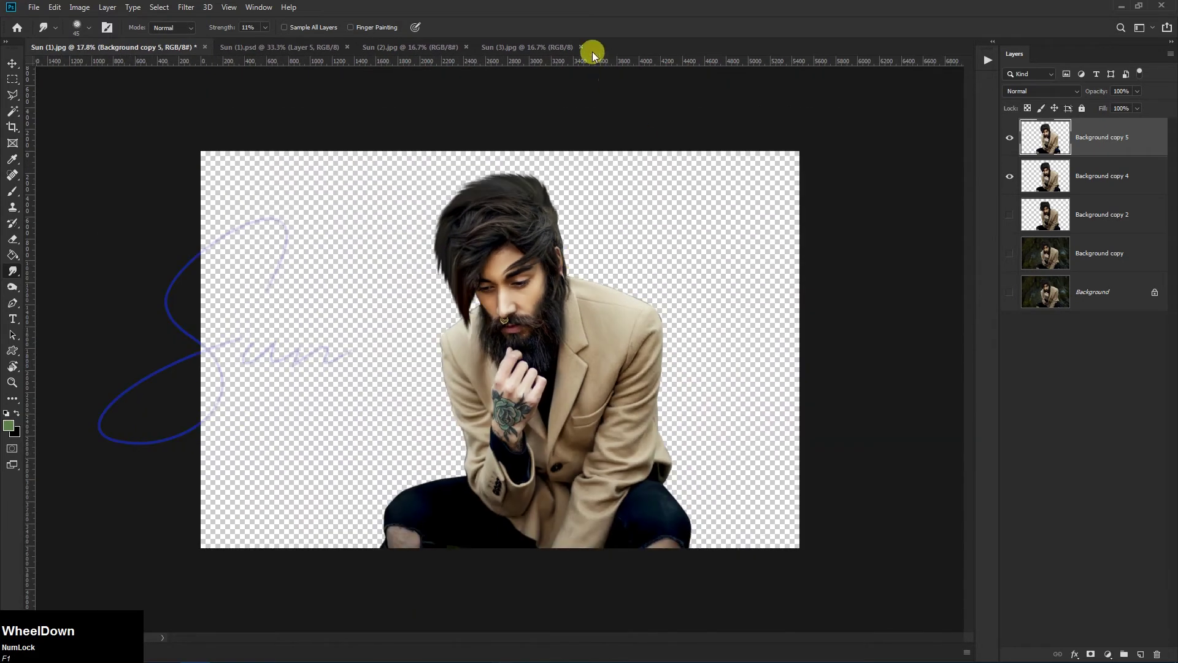
Step: Copy the window room picture from Sun (3).jpg into the portrait document and position it over the man, spanning the canvas height
click(510, 47)
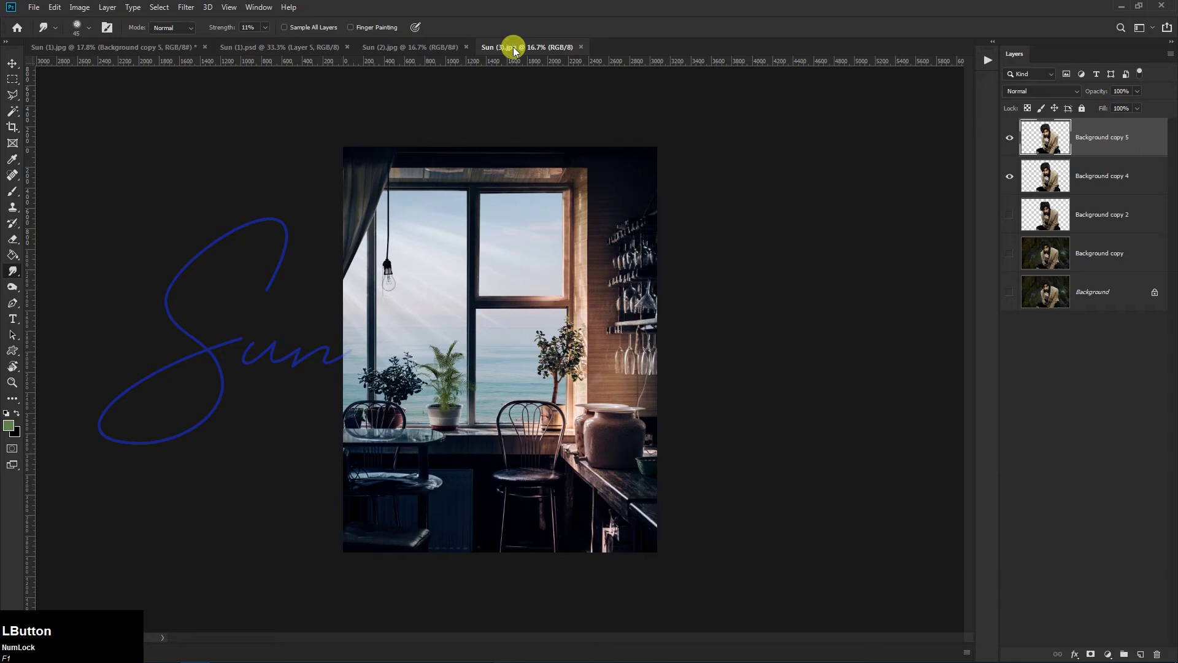
click(10, 64)
drag(499, 280, 481, 316)
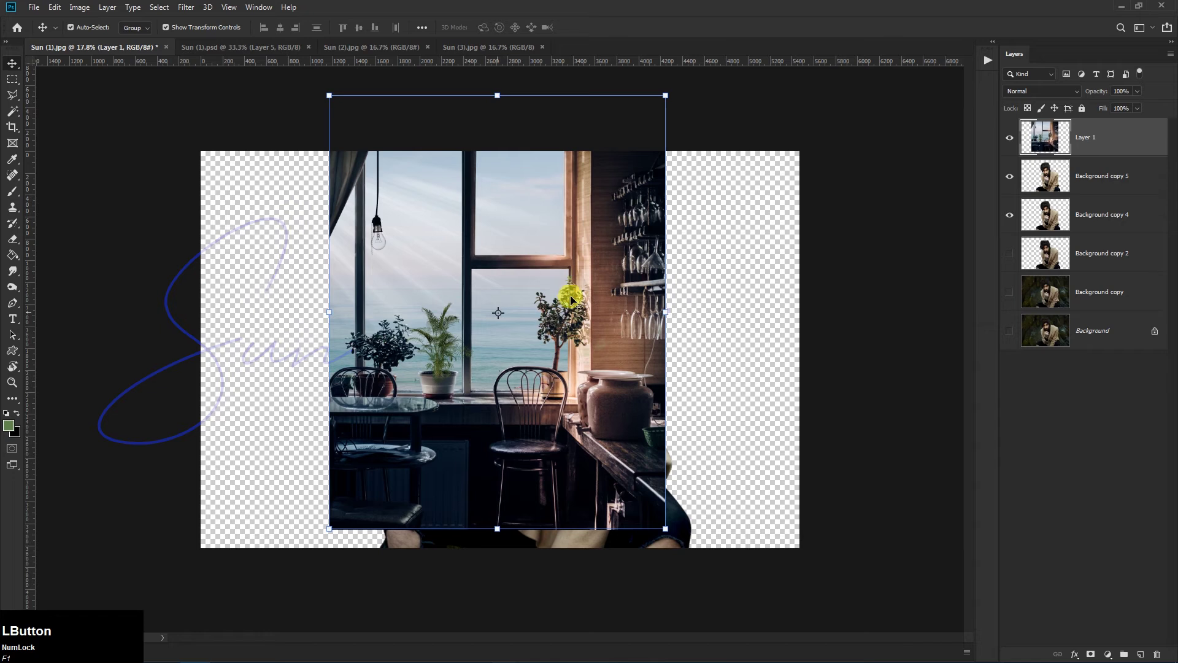
scroll(590, 198, down, 1)
drag(590, 198, 632, 238)
mouse_move(568, 336)
mouse_down()
mouse_move(584, 331)
mouse_move(573, 331)
mouse_up()
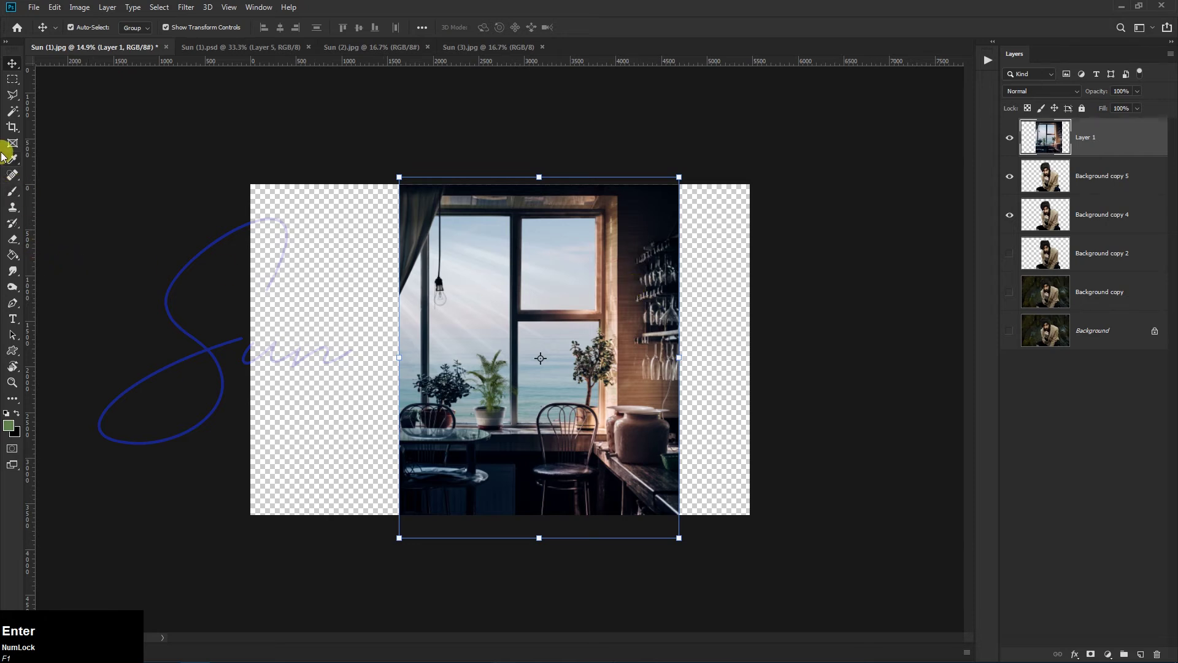
Step: Crop the canvas to the full edges of the room picture and move Layer 1 below Background copy 4
click(12, 129)
drag(248, 346, 315, 350)
drag(679, 350, 642, 361)
mouse_move(499, 183)
mouse_down()
mouse_move(498, 136)
mouse_move(494, 179)
mouse_up()
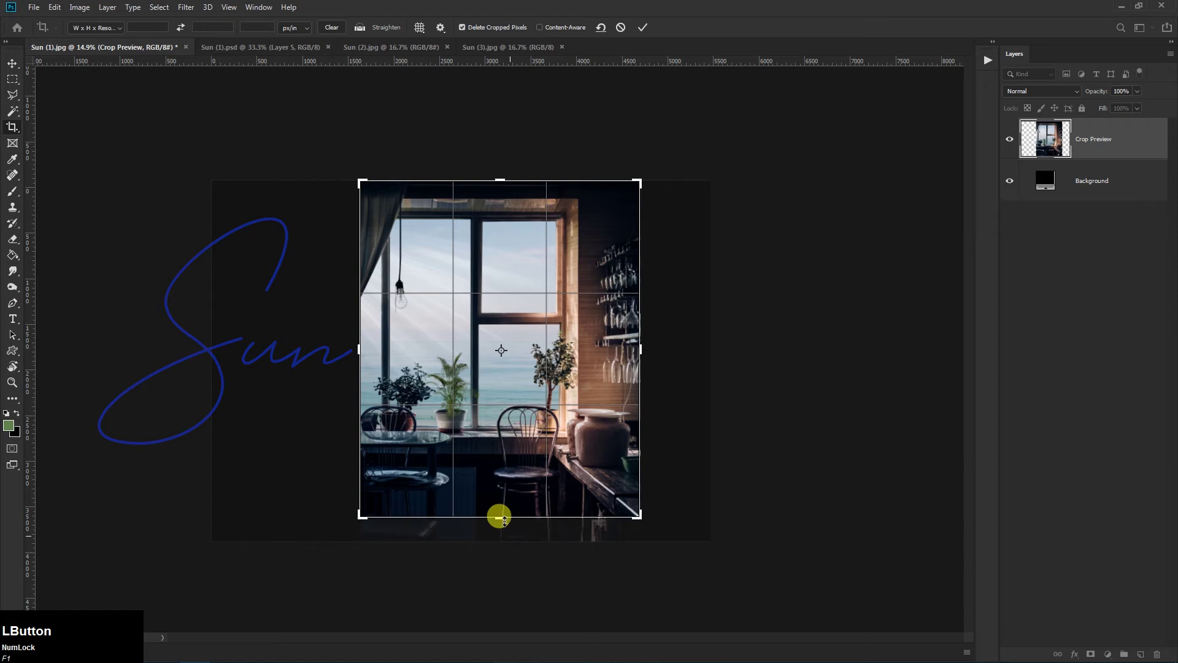
mouse_move(492, 514)
mouse_down()
mouse_move(495, 563)
mouse_move(494, 525)
mouse_up()
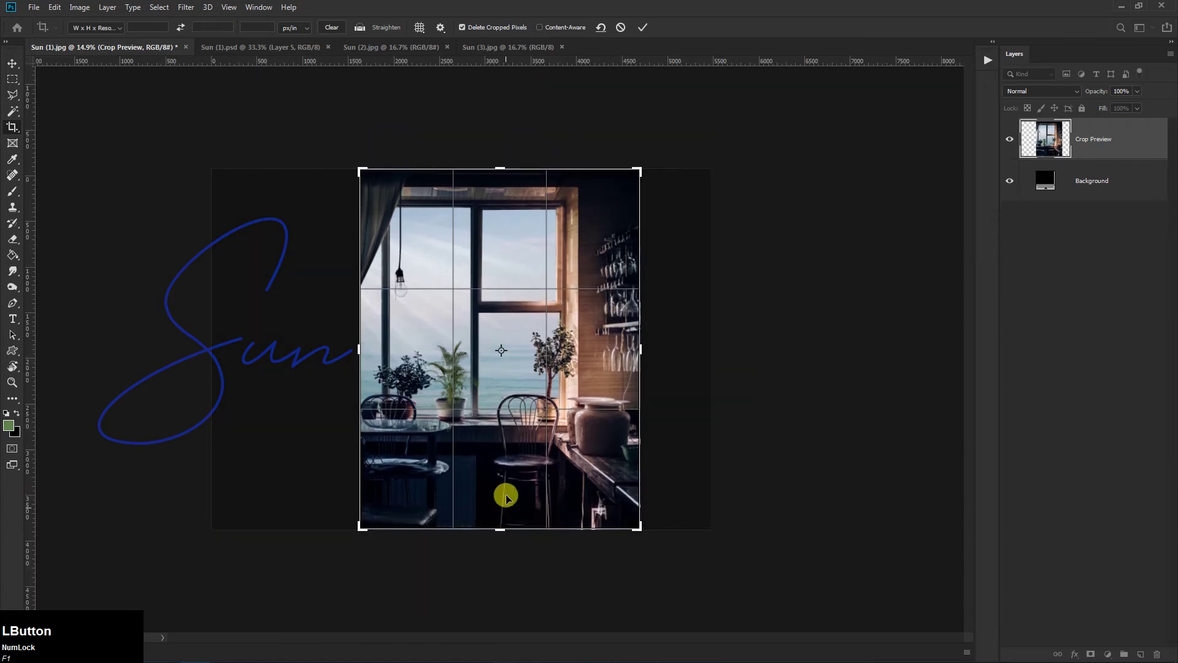
double_click(513, 443)
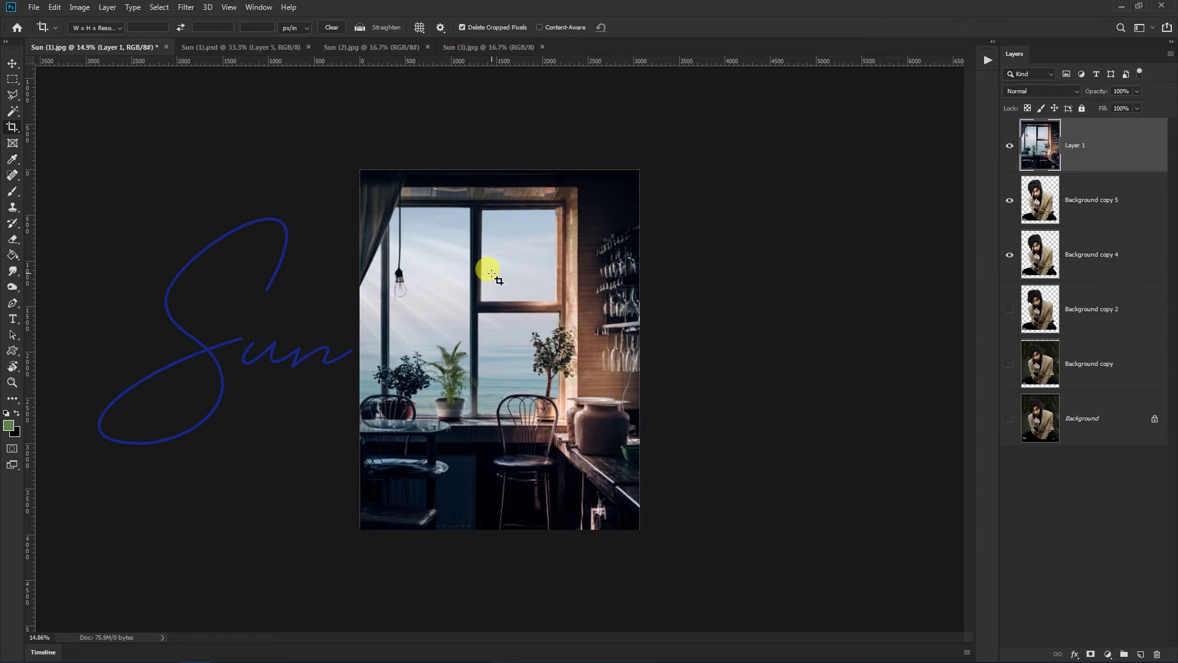
drag(1100, 136, 1005, 313)
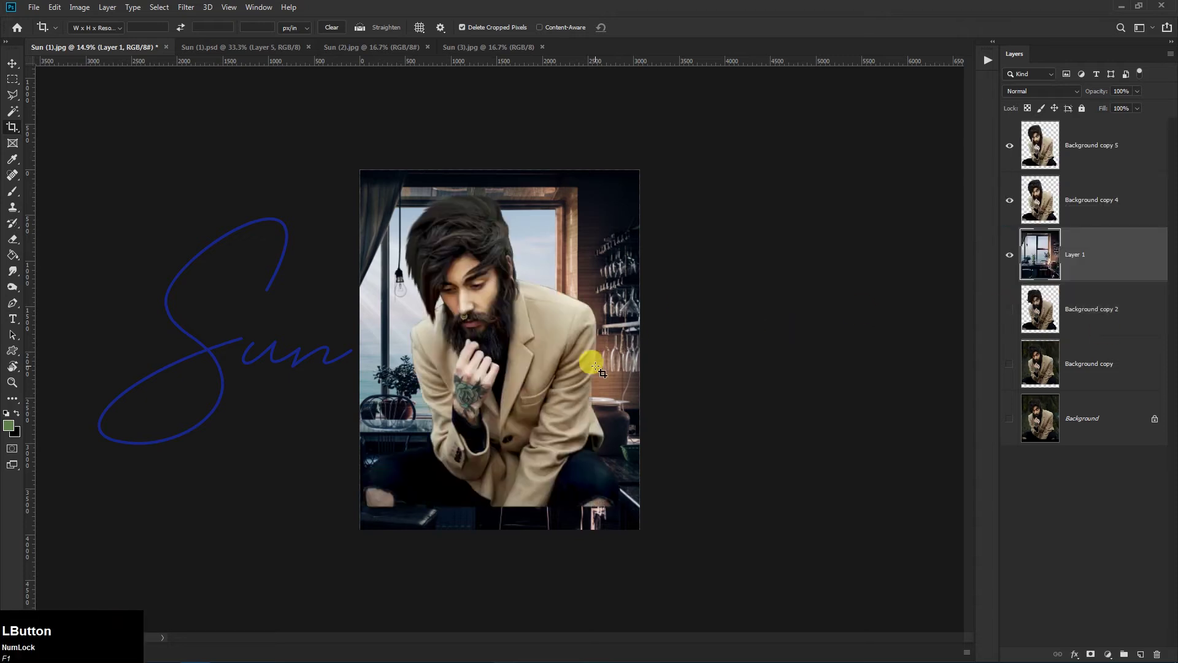
click(11, 64)
click(497, 299)
drag(621, 183, 572, 241)
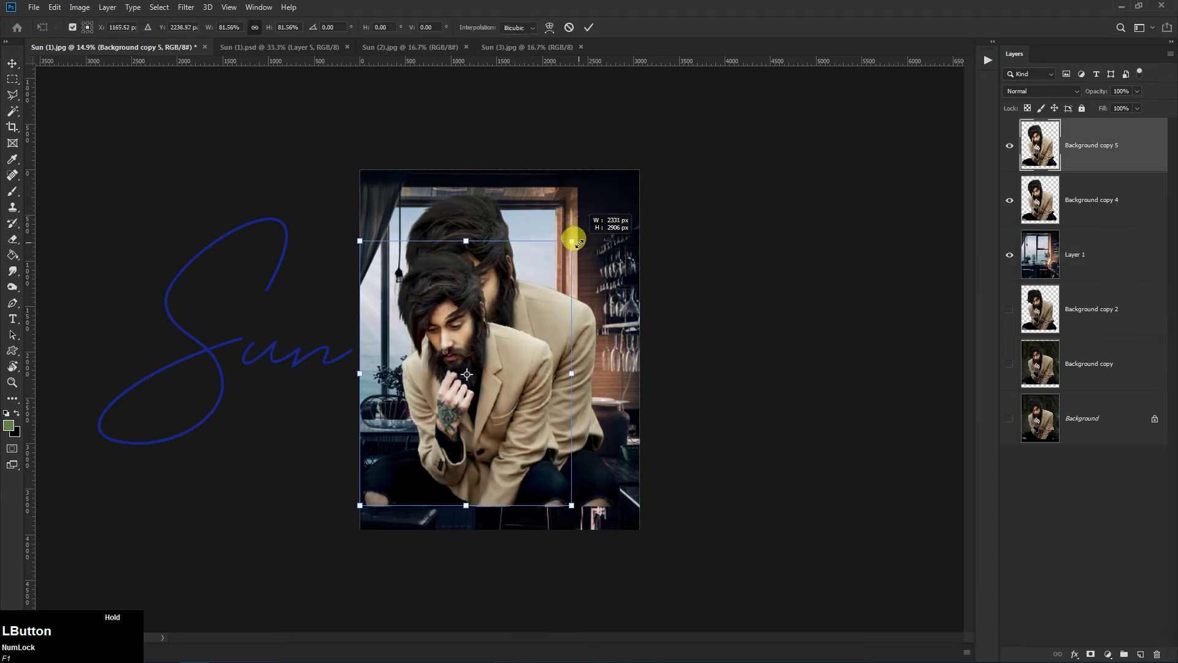
key(ctrl+z)
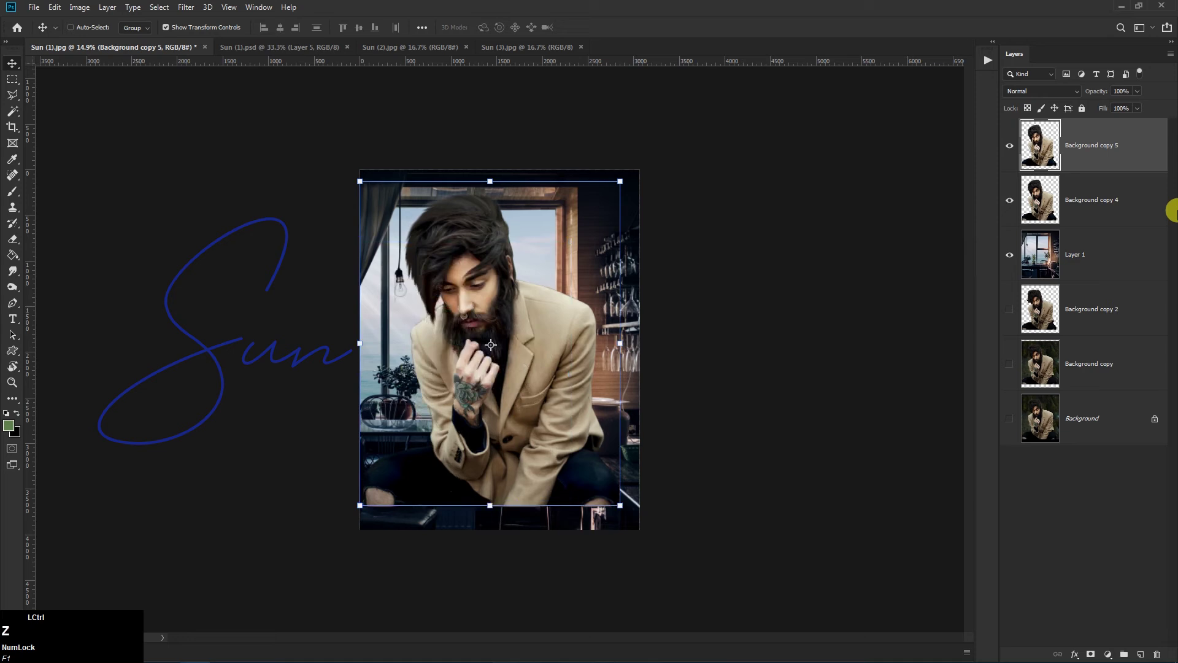
Step: Hide Background copy 4 and make Background copy 5 the active layer
click(1091, 205)
click(1010, 200)
click(1089, 146)
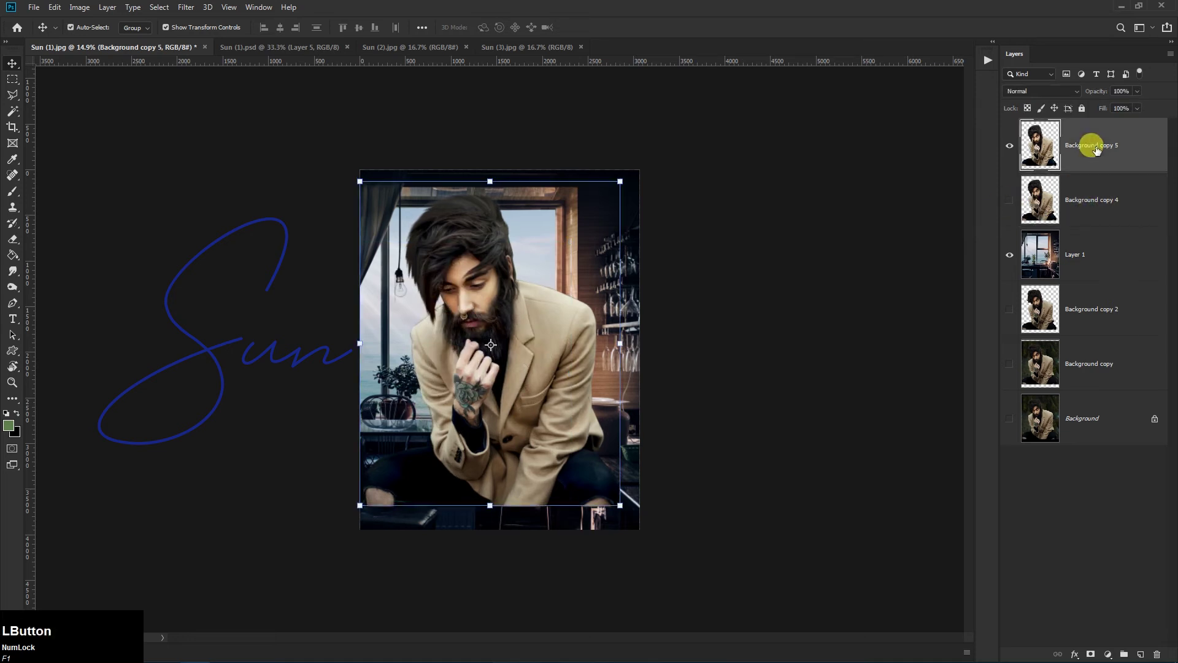
drag(617, 182, 533, 374)
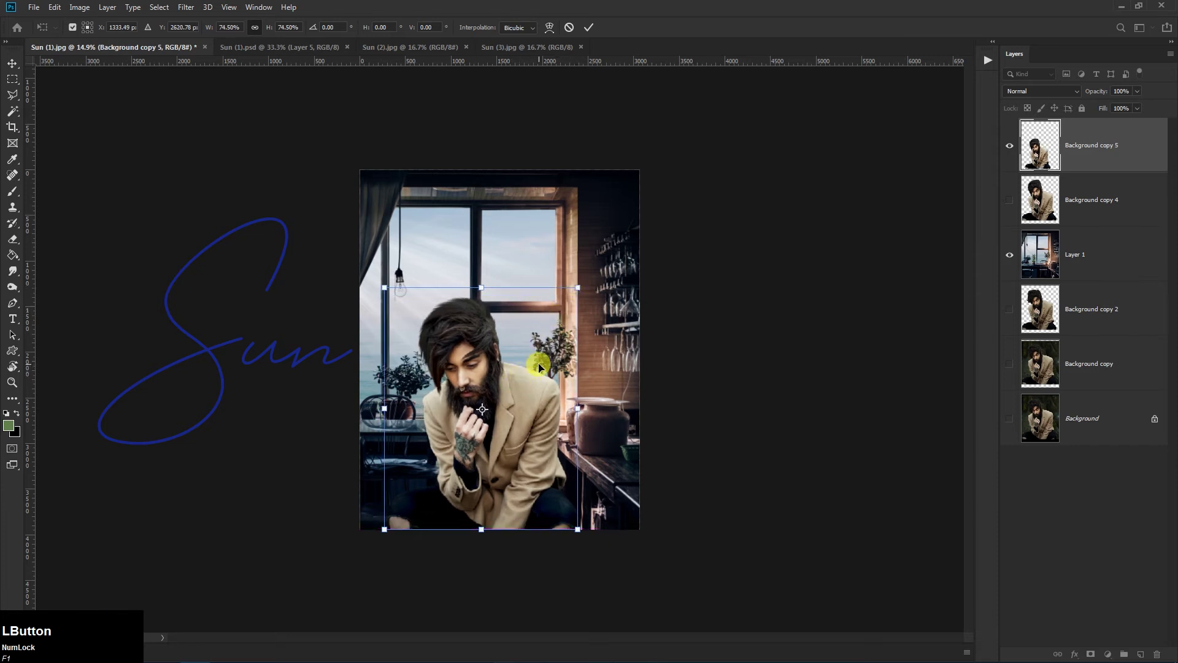
click(502, 48)
click(434, 53)
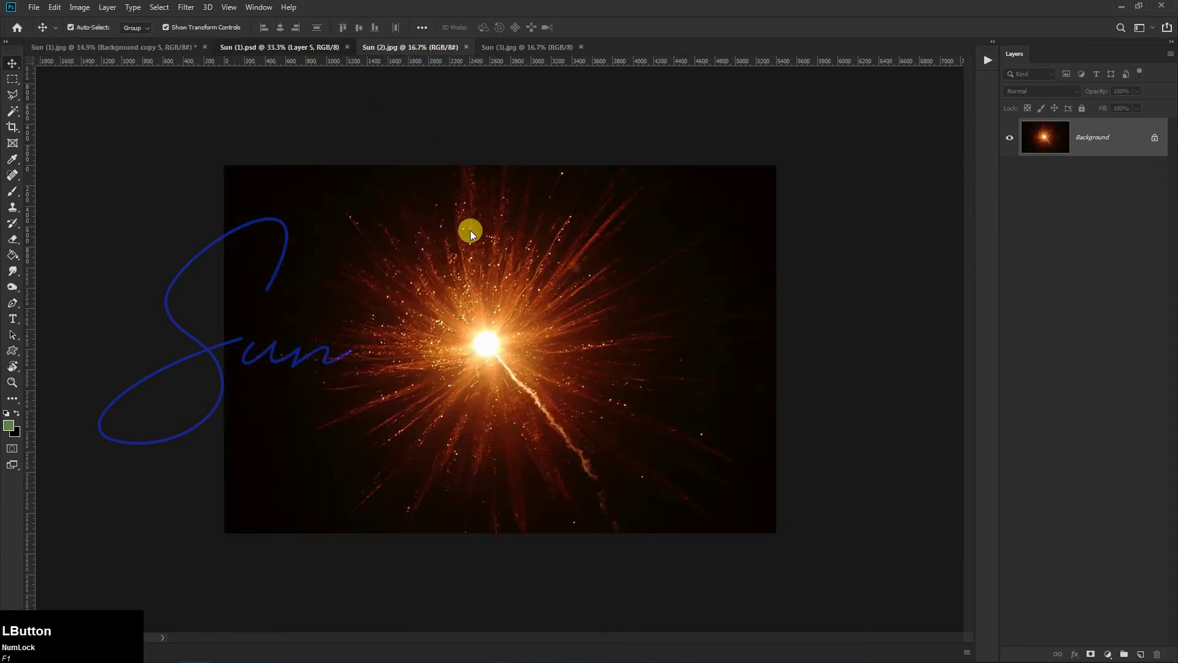
Step: Copy the wicker chair from Sun (1).psd into the portrait document and place its layer between Background copy 4 and Layer 1
click(279, 47)
drag(521, 285, 495, 386)
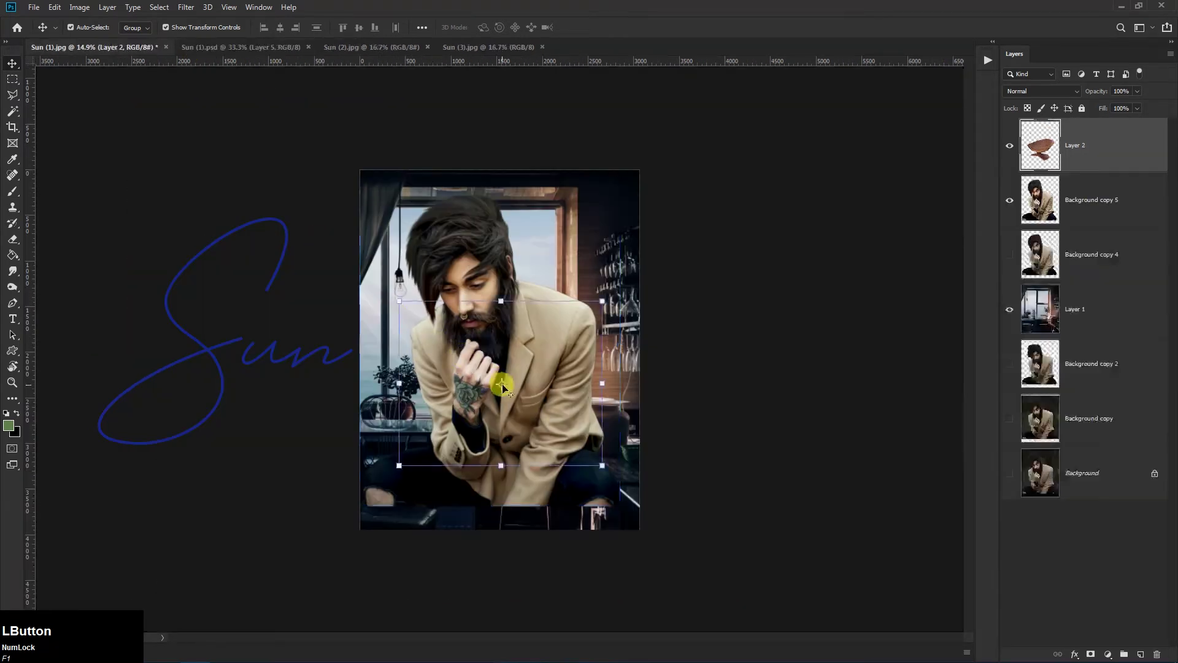
drag(1084, 148, 1088, 282)
Step: Scale down the man on Background copy 5 and seat him at the bottom edge of the canvas, in front of the chair
click(1107, 161)
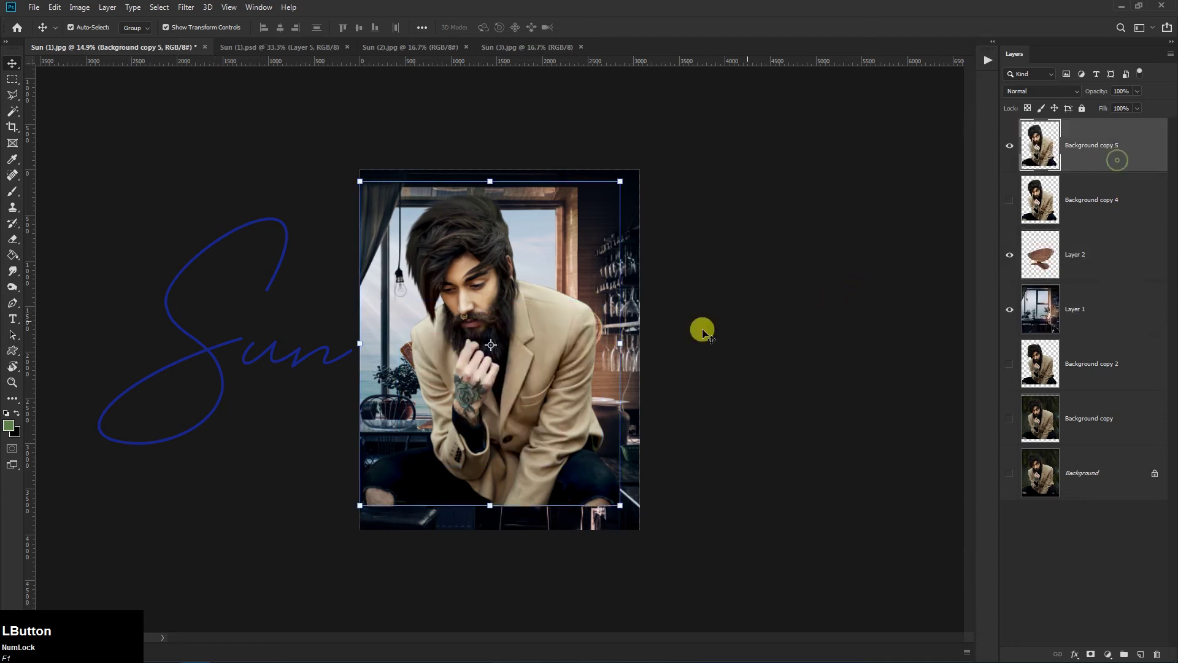
drag(457, 391, 465, 421)
drag(626, 207, 586, 269)
drag(552, 375, 565, 373)
double_click(540, 393)
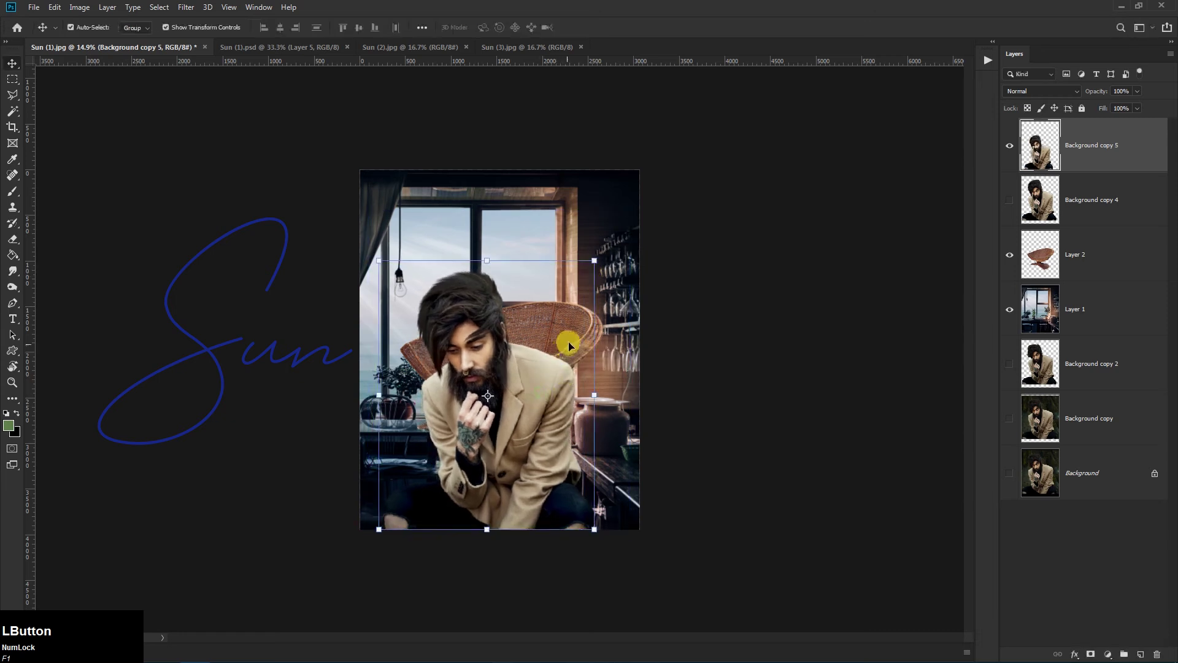
Step: Scale the wicker chair on Layer 2 to about 122% and lower it behind the man's hips at the canvas bottom
click(1008, 250)
click(1007, 264)
drag(601, 467, 663, 515)
drag(574, 368, 550, 493)
drag(639, 422, 616, 462)
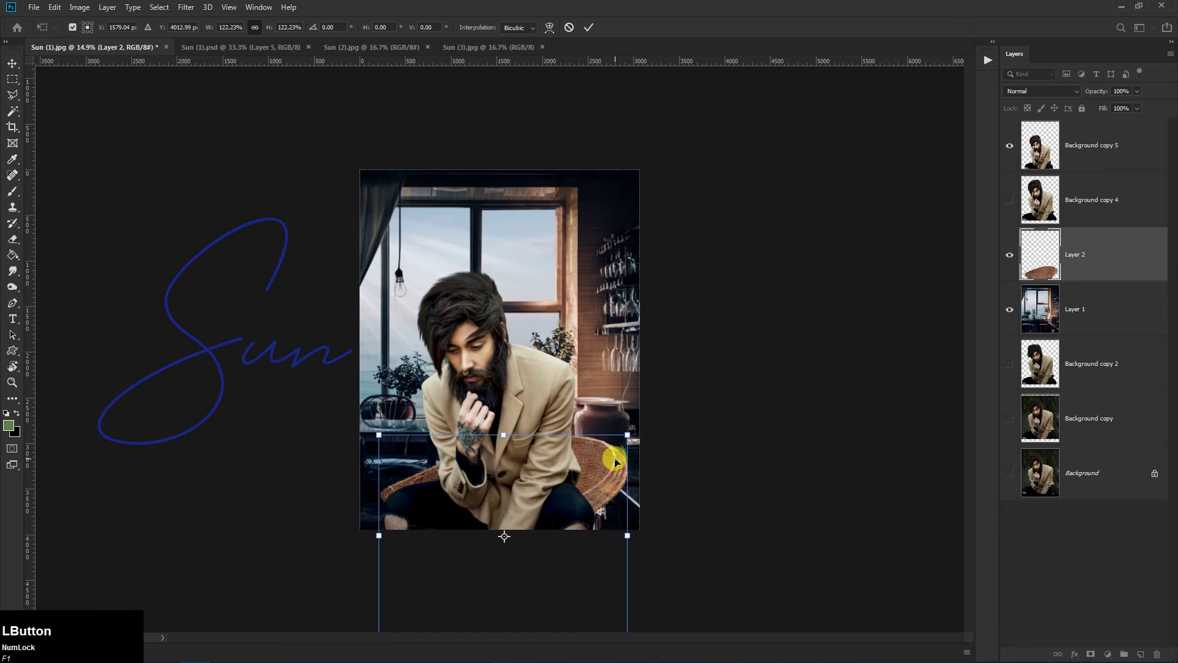
double_click(615, 462)
Step: Reduce the opacity of Background copy 5 to 51%, making the chair visible through the man
scroll(612, 525, up, 6)
drag(639, 555, 584, 300)
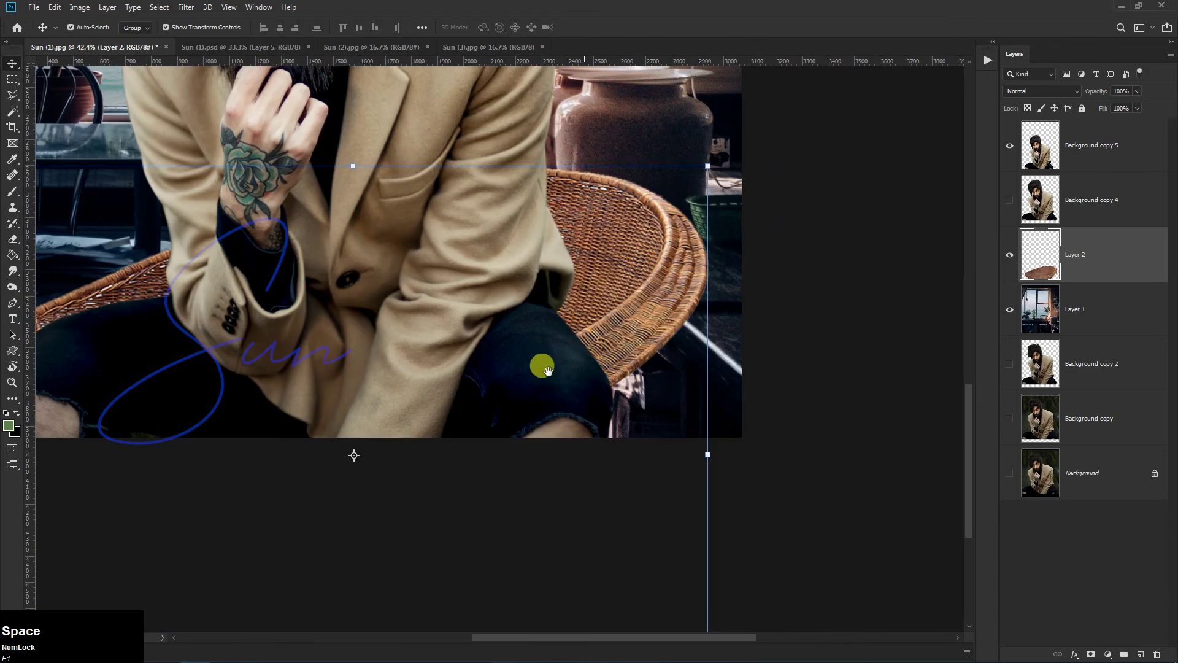
click(548, 372)
drag(1105, 92, 1068, 110)
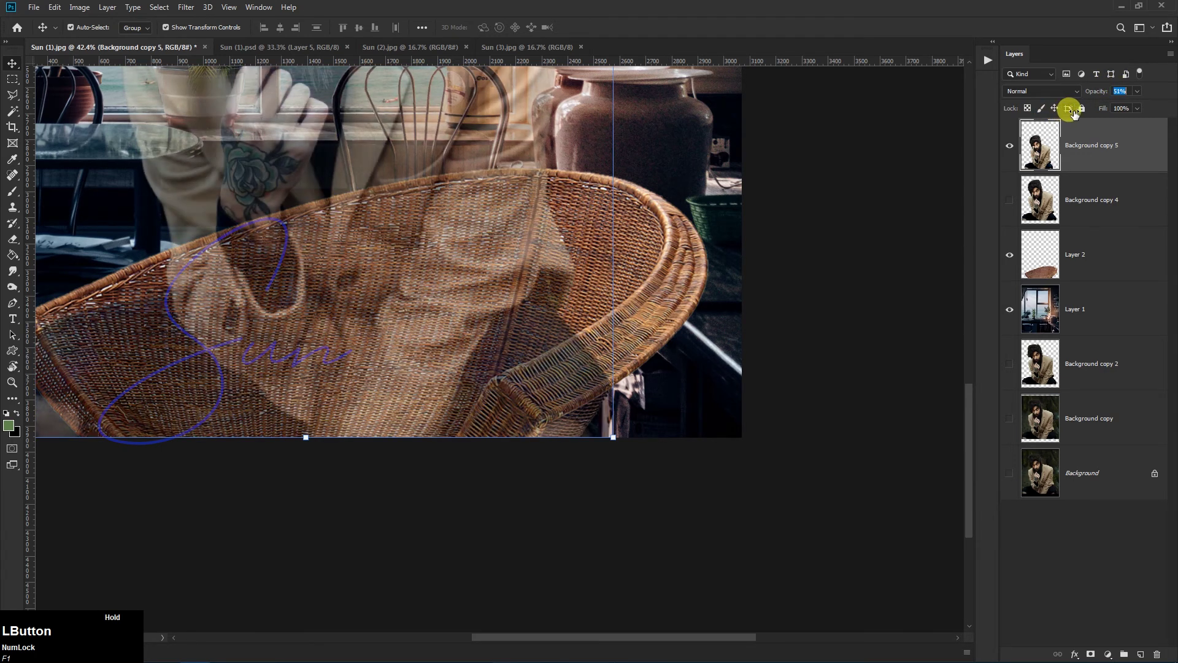
Step: Trace the inner edge of the chair's armrest with the Pen tool, from beside the man's thigh down to the canvas's bottom edge
scroll(555, 329, up, 2)
drag(526, 345, 549, 334)
key(p)
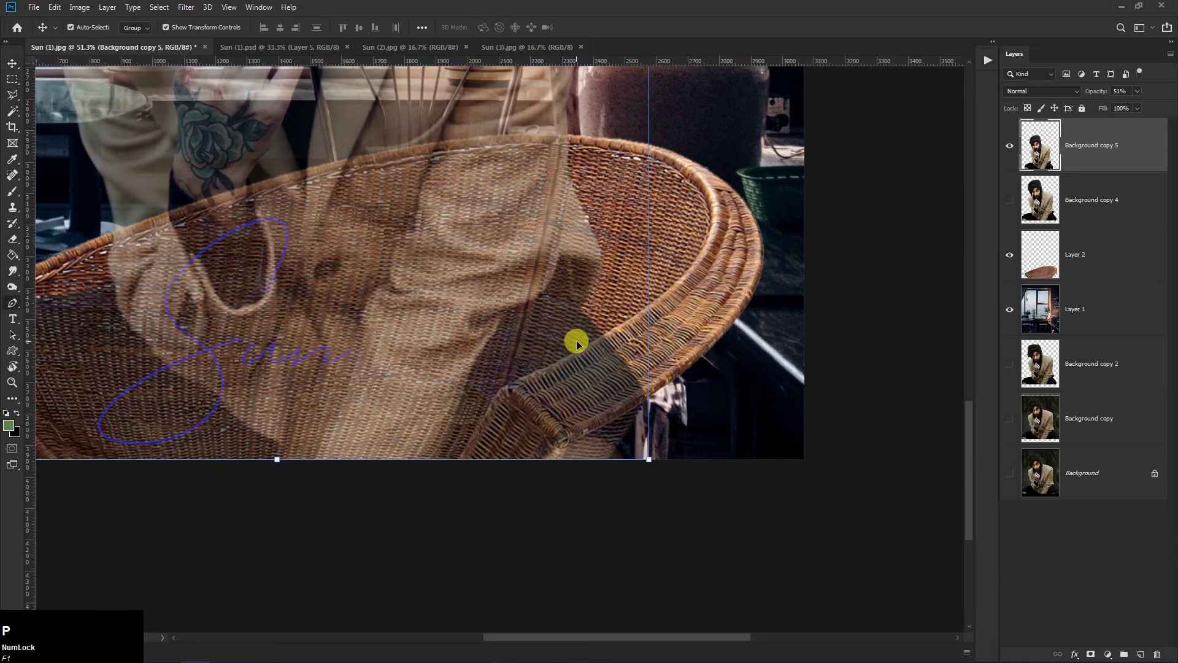
scroll(603, 344, up, 5)
click(619, 320)
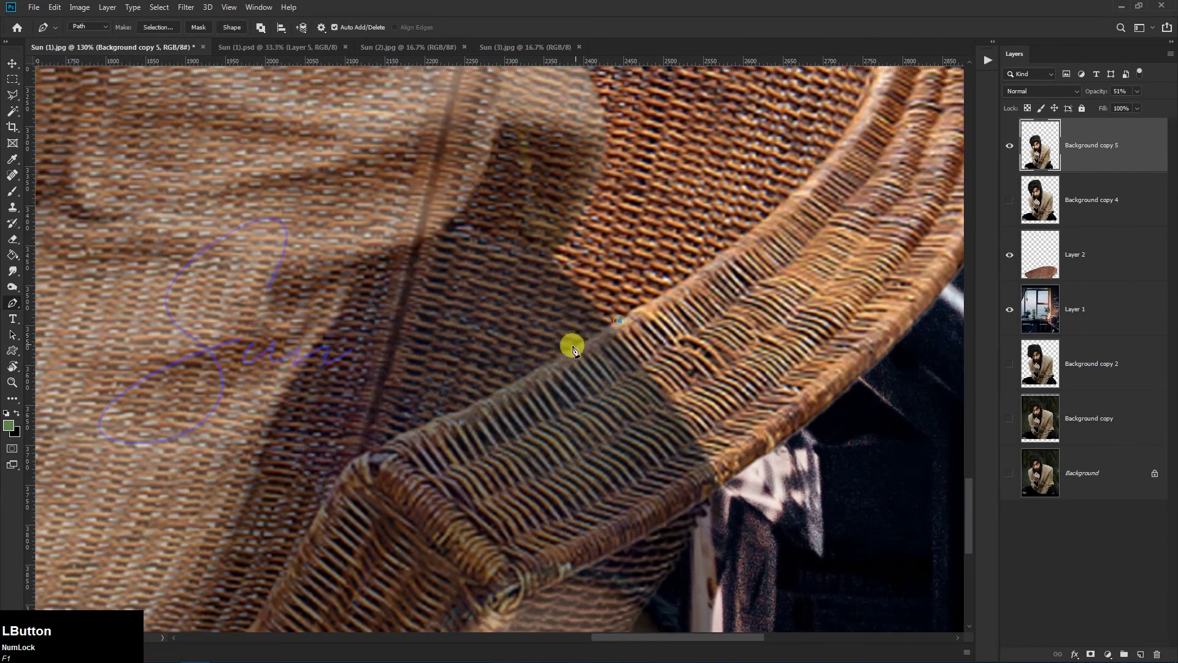
click(570, 351)
click(420, 424)
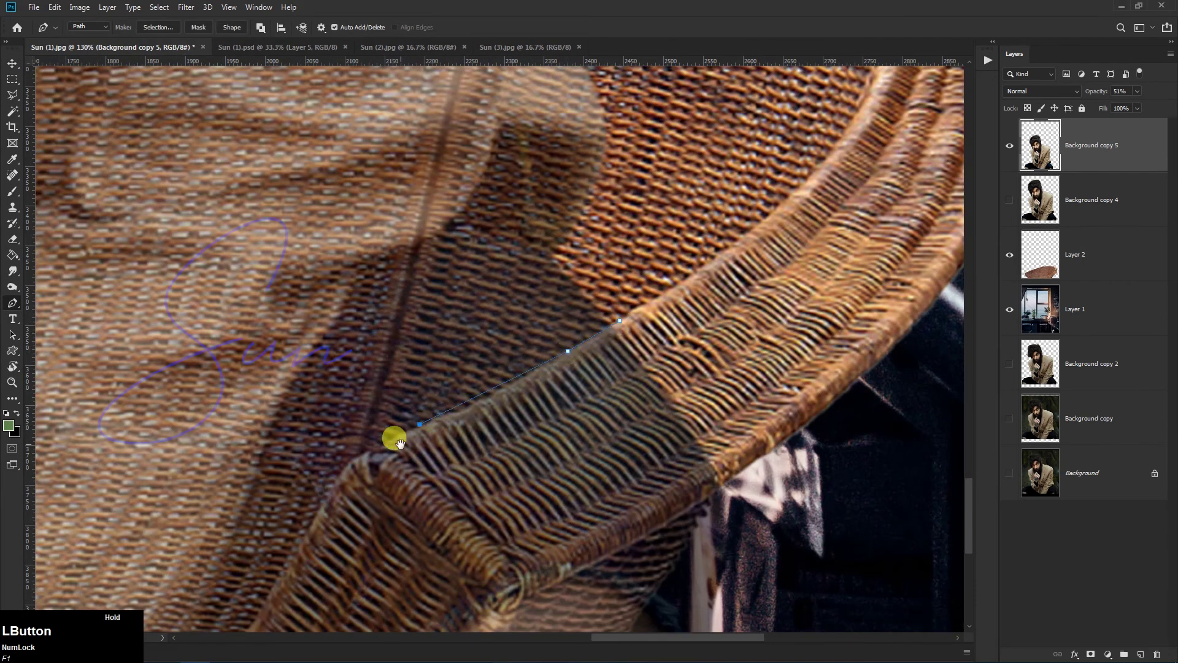
key(space)
drag(395, 440, 566, 327)
click(560, 329)
click(523, 349)
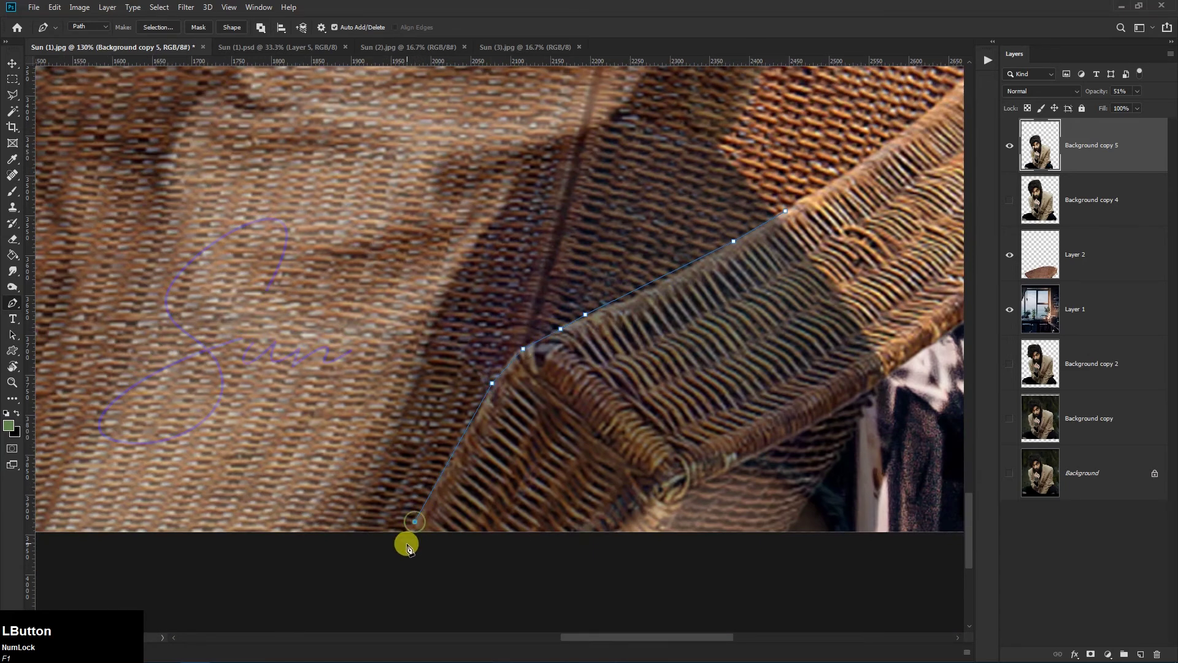
Step: Extend the path below the canvas and around the outside of the armrest, and convert it into a selection
scroll(406, 546, down, 6)
click(510, 535)
click(648, 545)
click(648, 438)
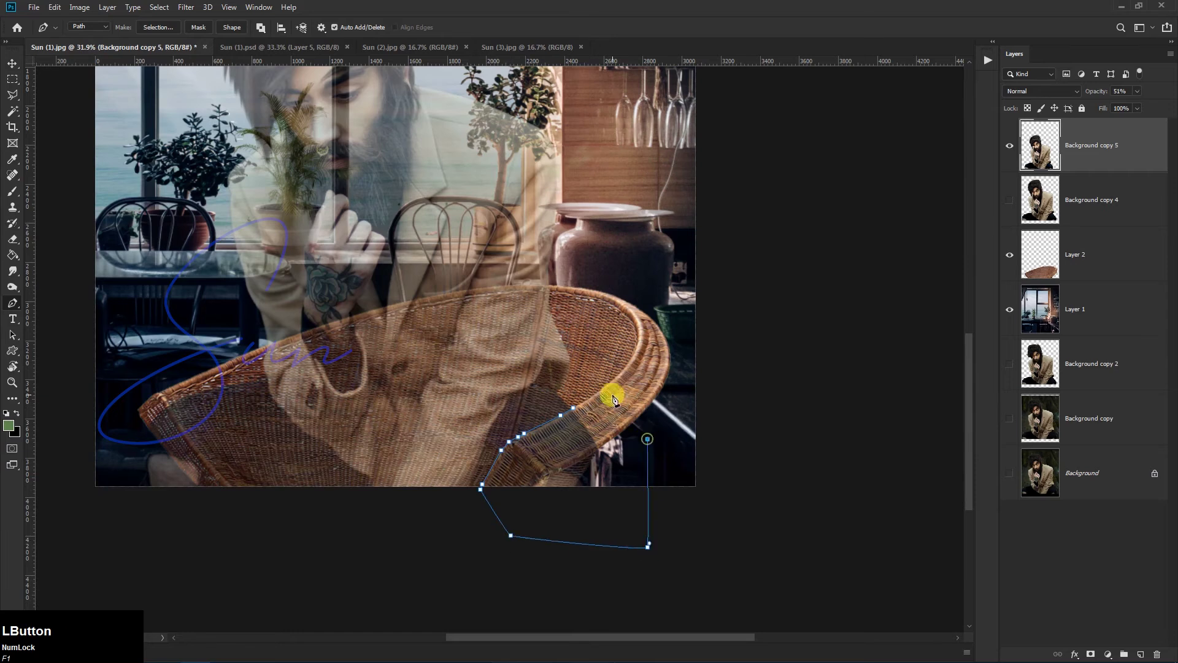
key(ctrl+Return)
Step: Feather the selection around the chair's armrest
key(l)
right_click(581, 346)
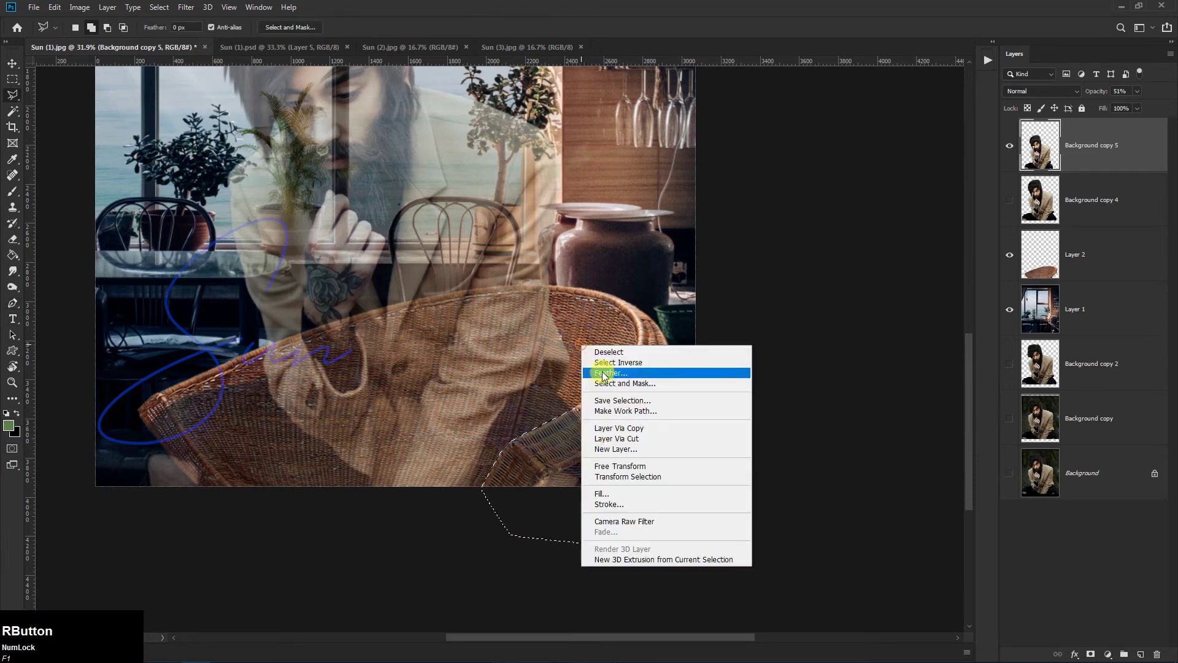
click(608, 373)
key(Return)
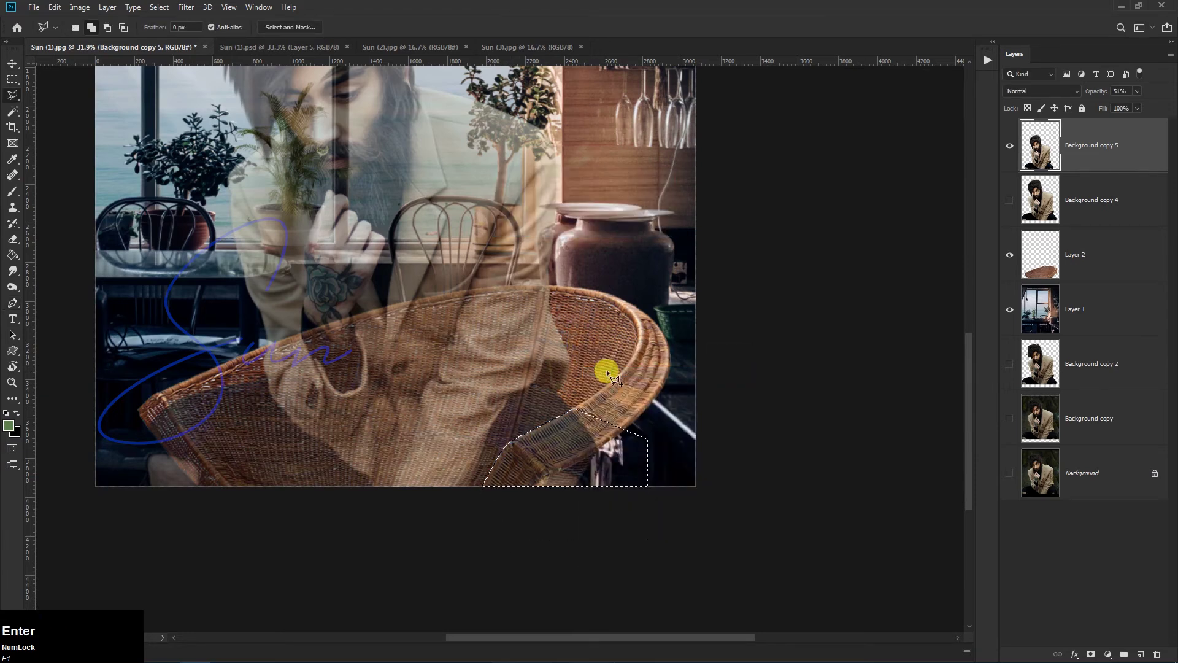
Step: Delete the selected armrest area from the man's layer, and restore that layer's opacity to 100%
key(Delete)
scroll(748, 410, down, 2)
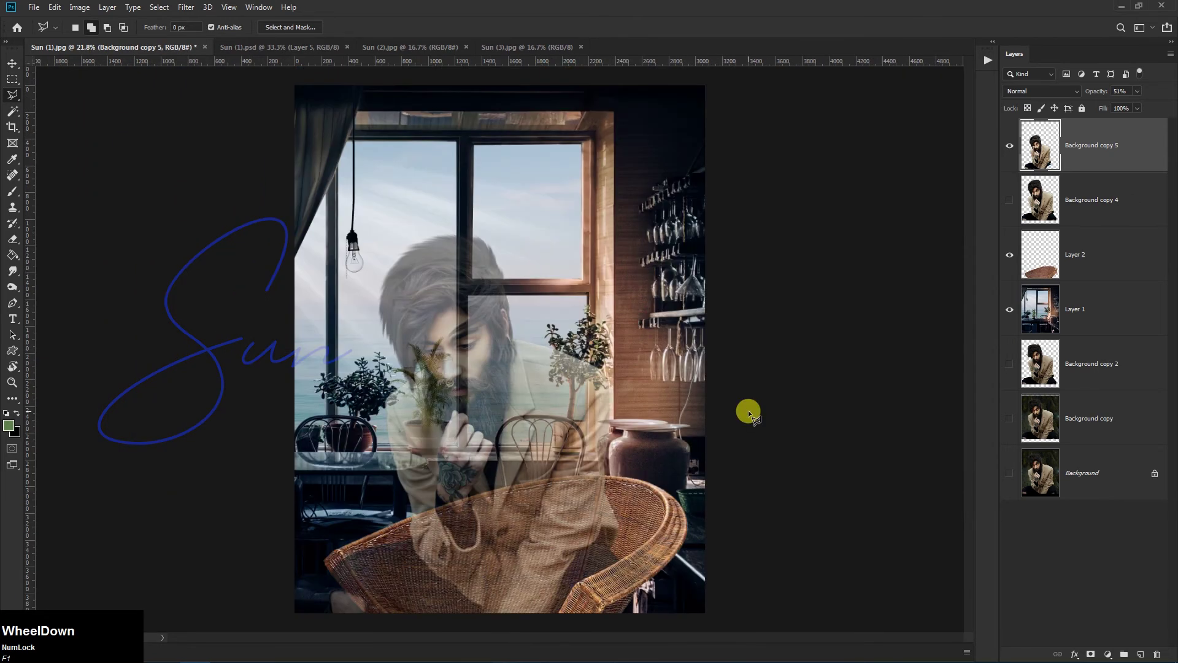
drag(1097, 91, 1174, 92)
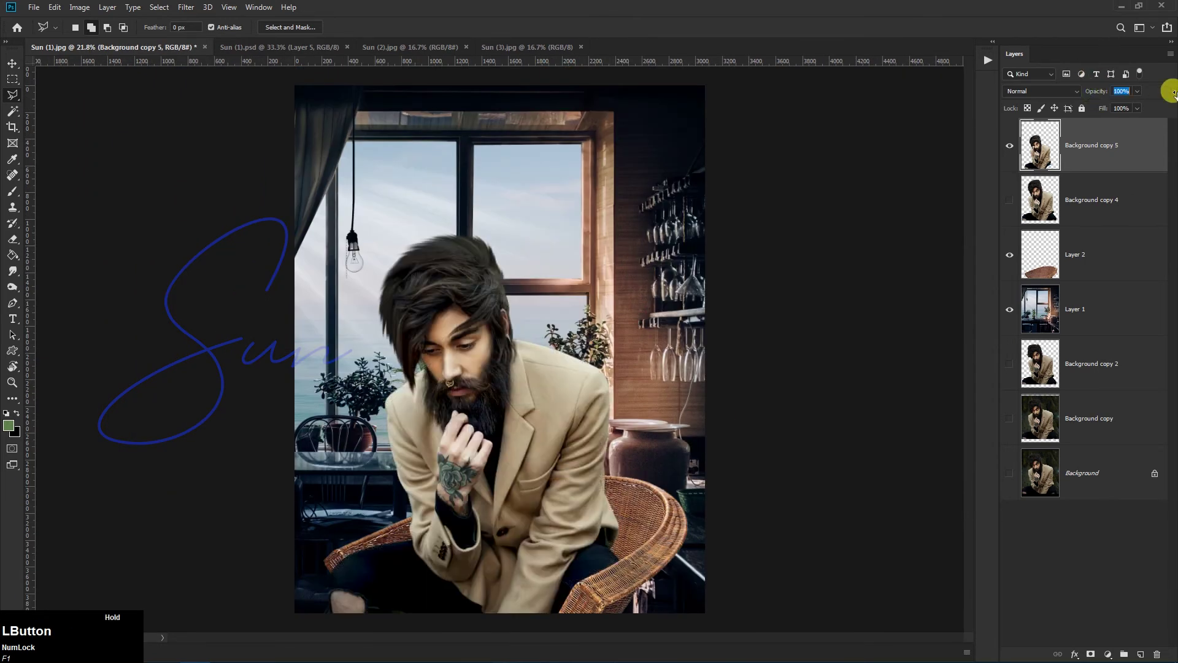
scroll(502, 383, down, 2)
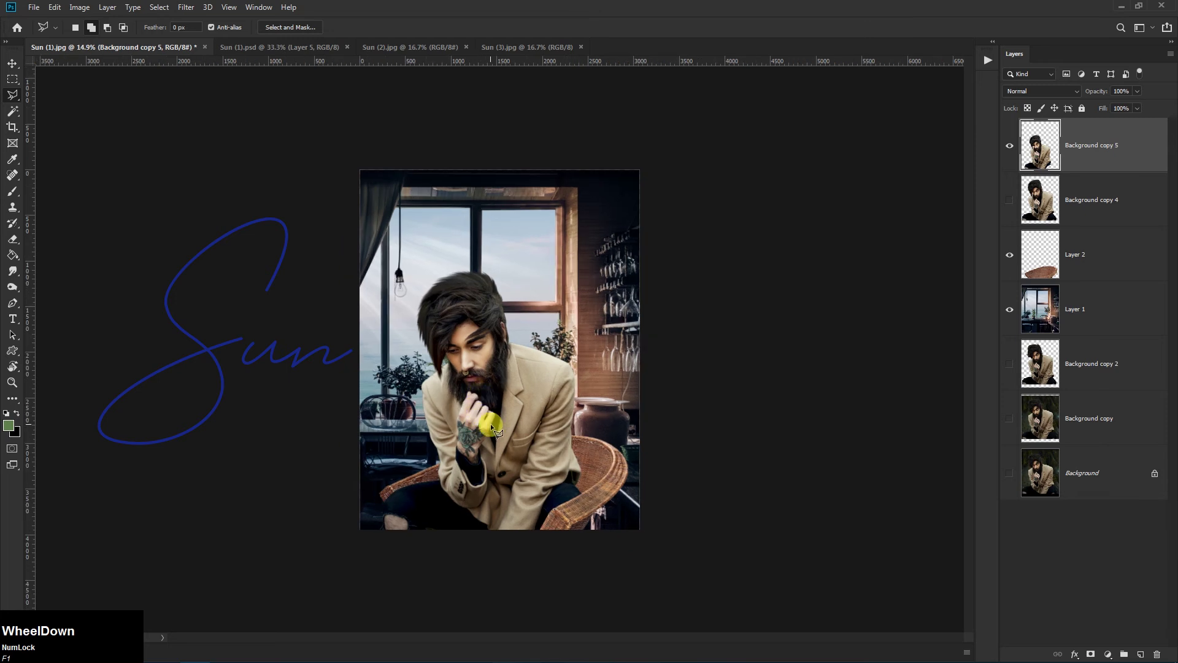
scroll(491, 423, up, 3)
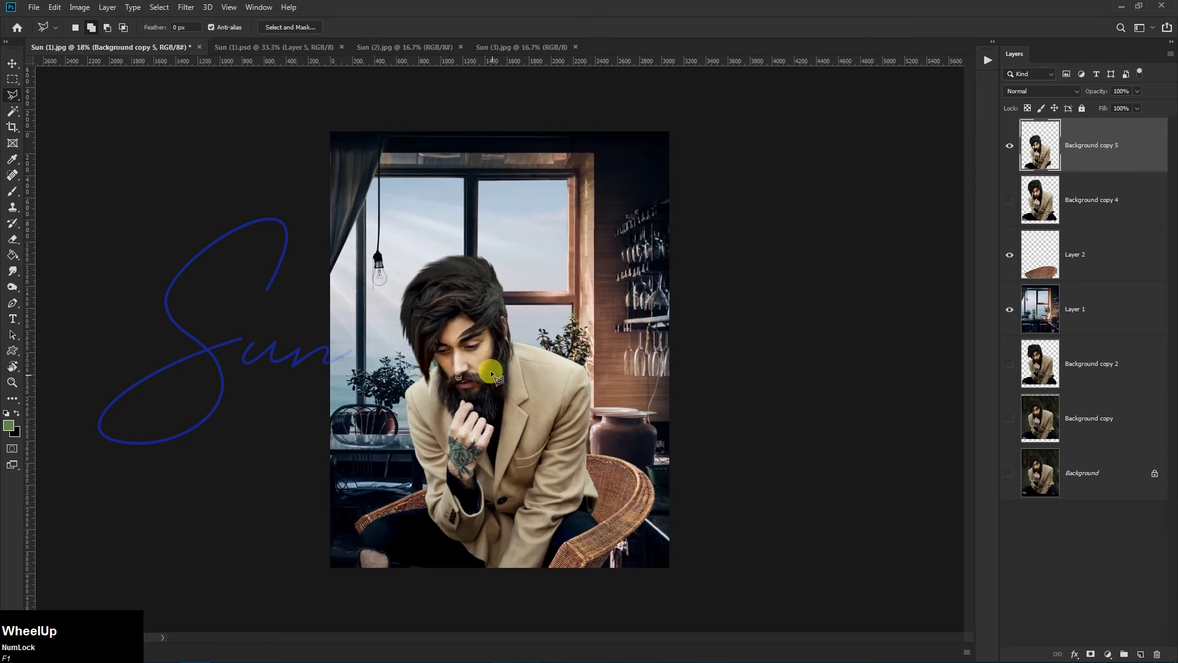
scroll(487, 359, down, 1)
Step: Open the chair's Layer 2 in the Camera Raw Filter and set Clarity to +94 and Exposure to -1.25
click(1088, 271)
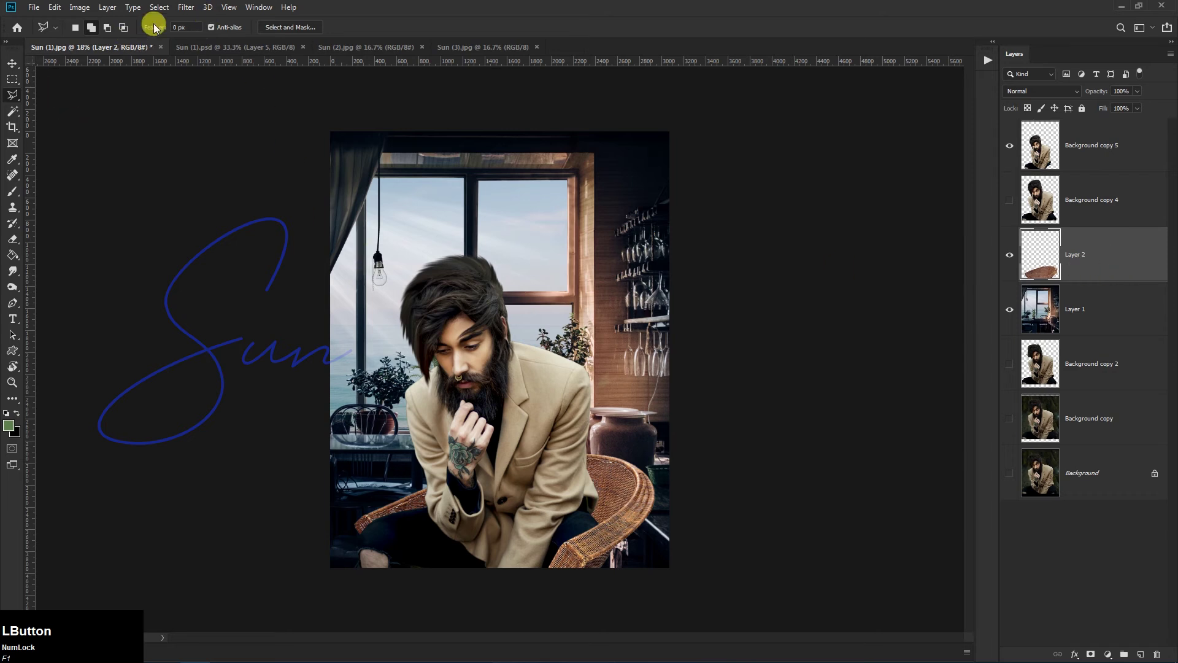
click(186, 7)
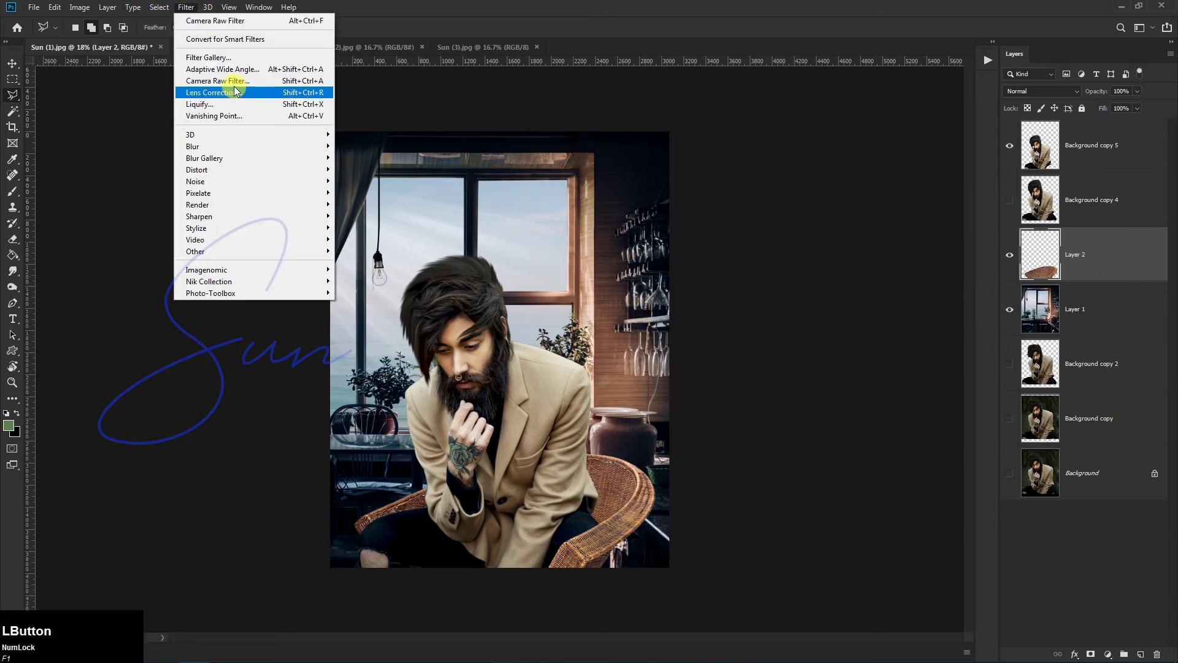
click(204, 81)
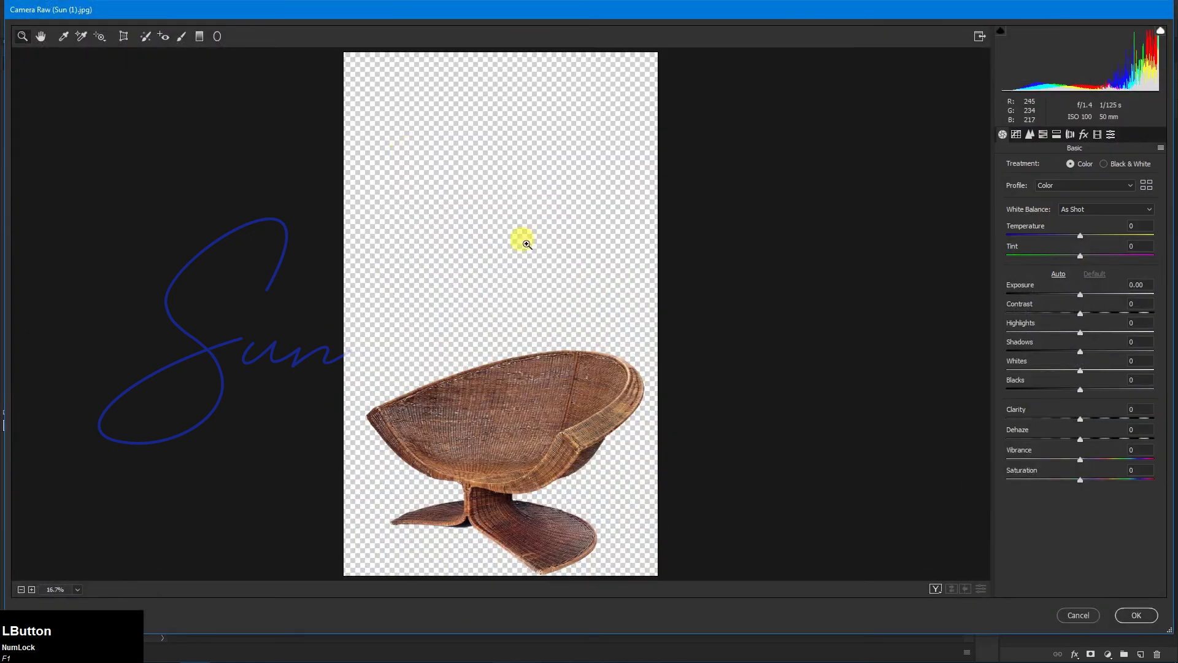
drag(1086, 419, 1151, 418)
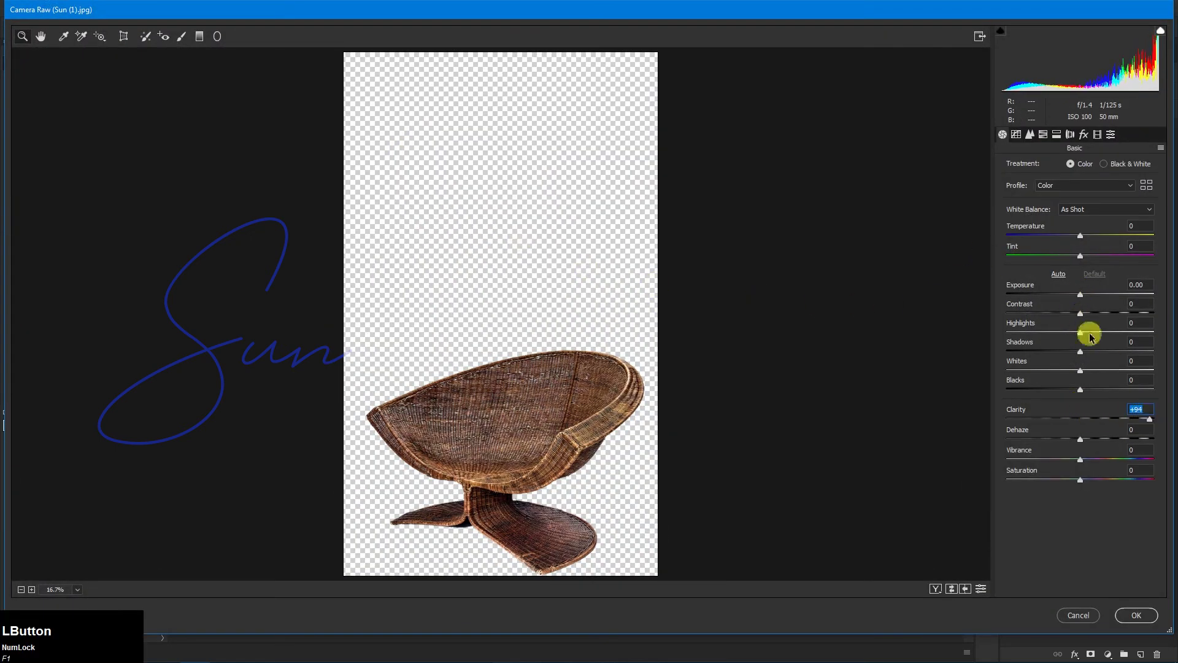
mouse_move(1079, 295)
mouse_down()
mouse_move(1043, 294)
mouse_move(1061, 298)
mouse_up()
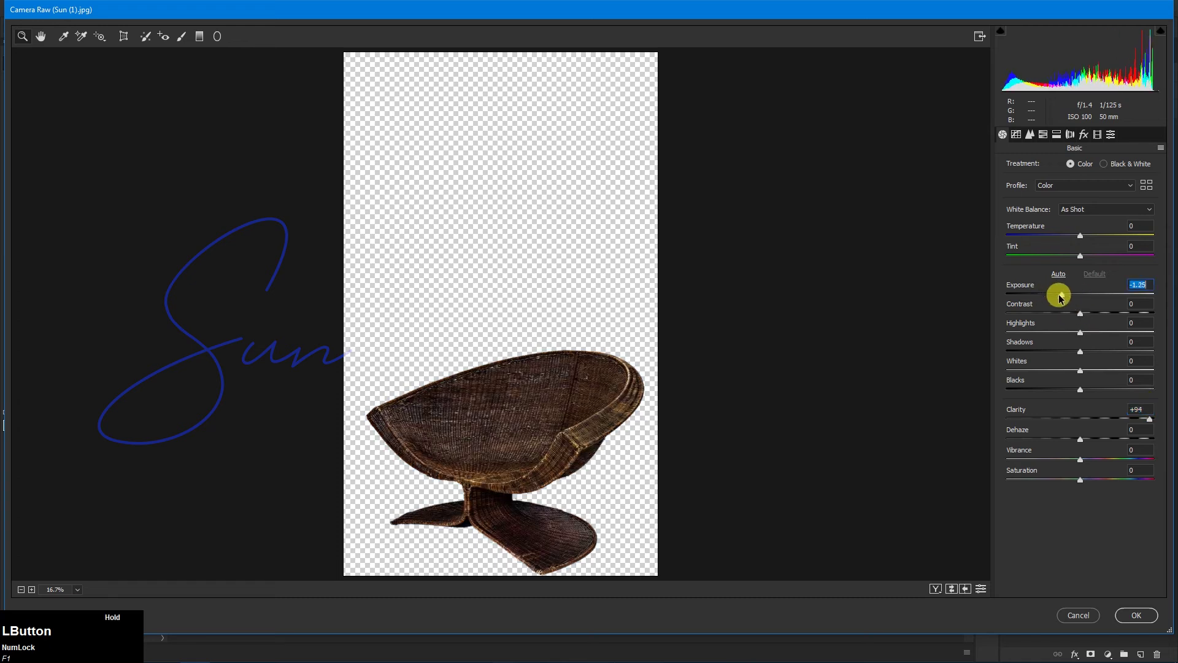
Step: Lower the chair's warm-color saturation in the HSL adjustments, and apply the Camera Raw Filter
click(1043, 133)
click(1053, 167)
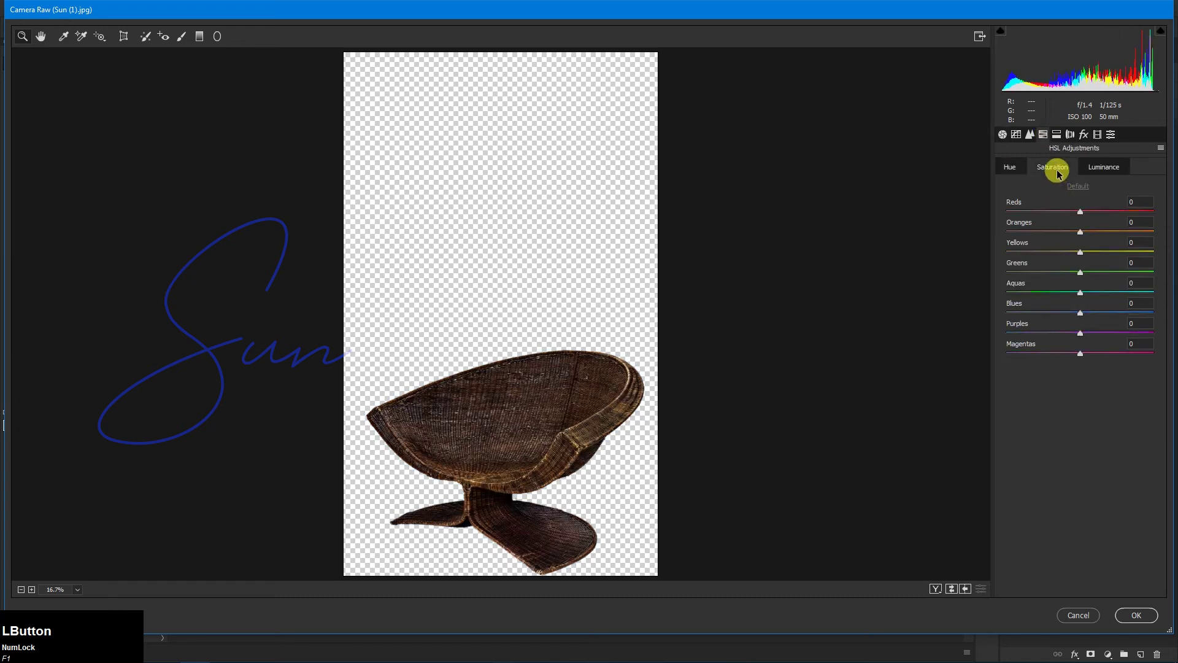
drag(1029, 209, 1050, 234)
click(1135, 615)
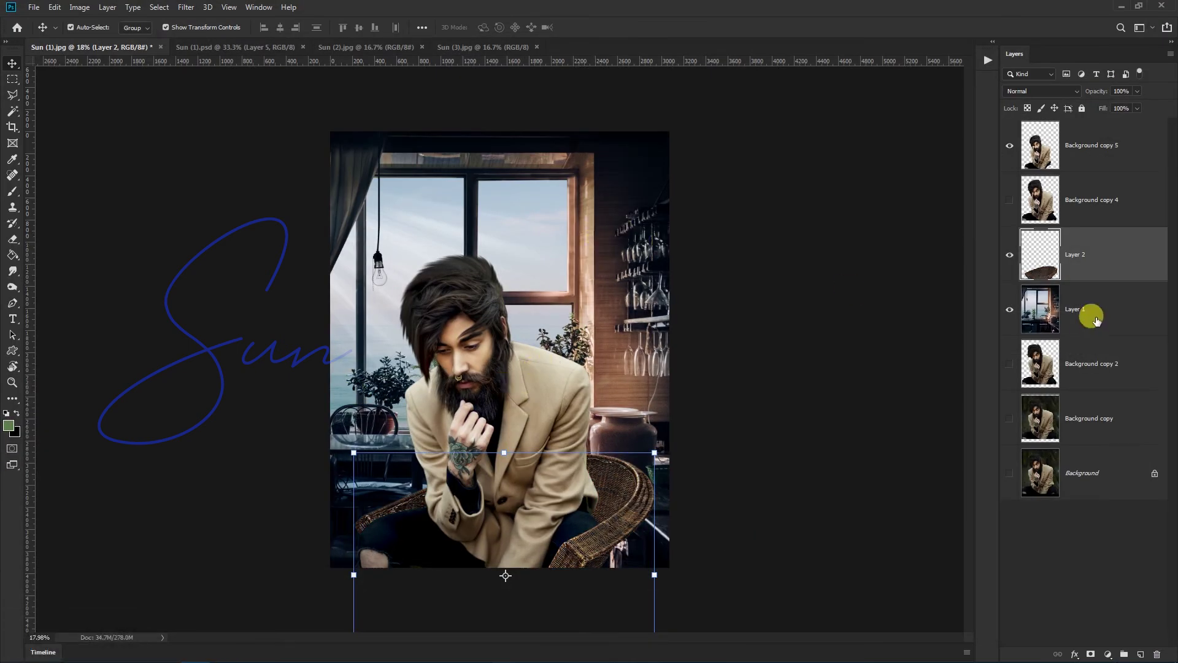
Step: Open the window scene on Layer 1 in the Camera Raw Filter and set the saturation of Reds, Oranges and Blues to +100
click(1096, 320)
click(187, 7)
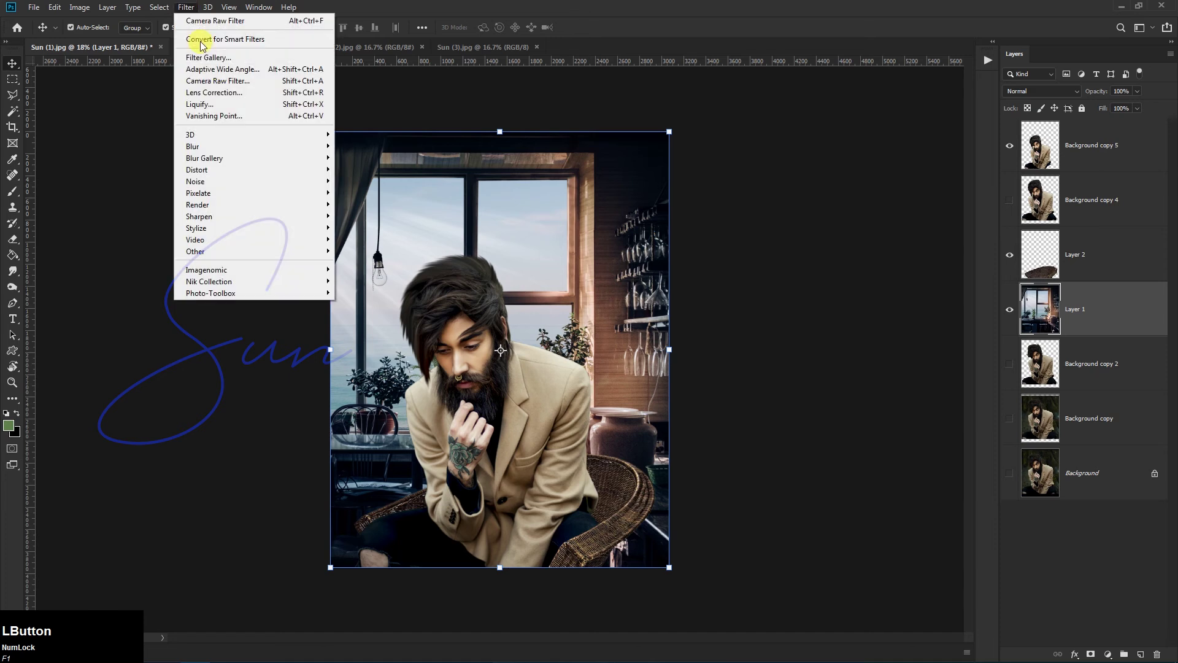
click(245, 77)
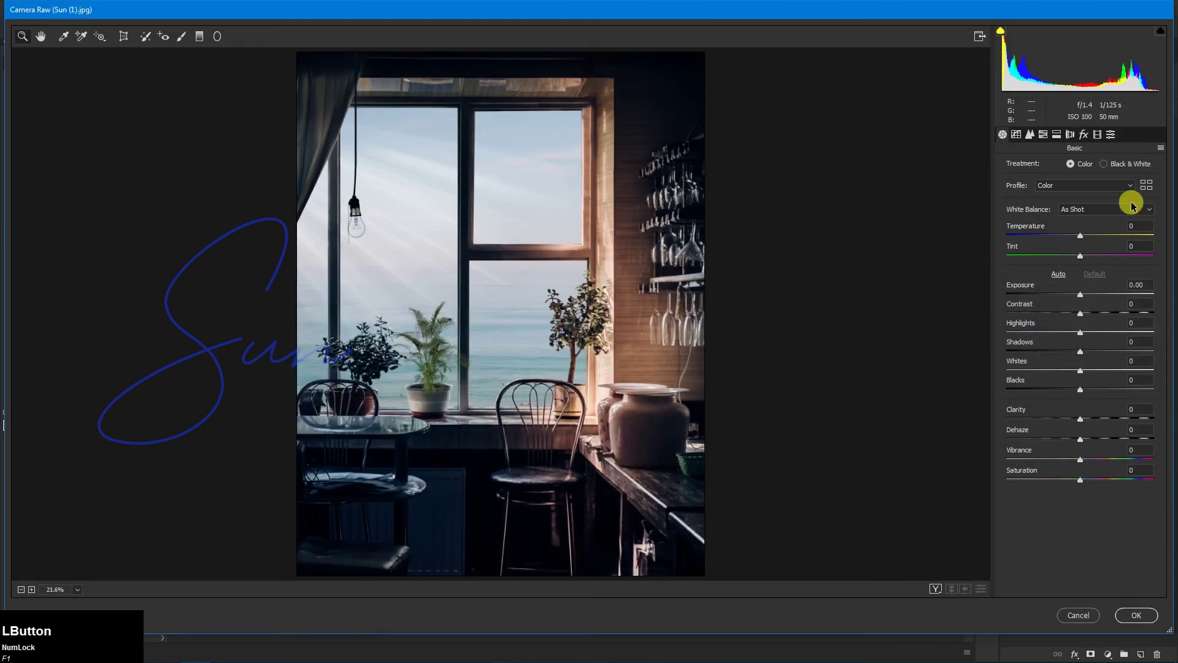
click(1043, 134)
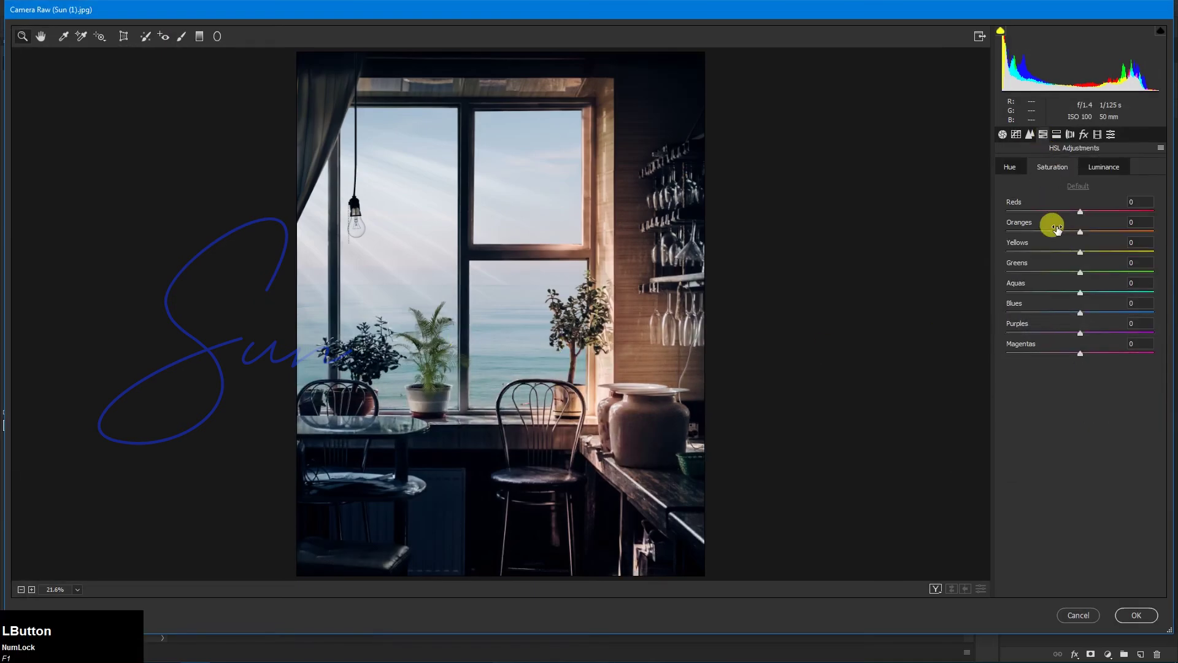
click(1096, 171)
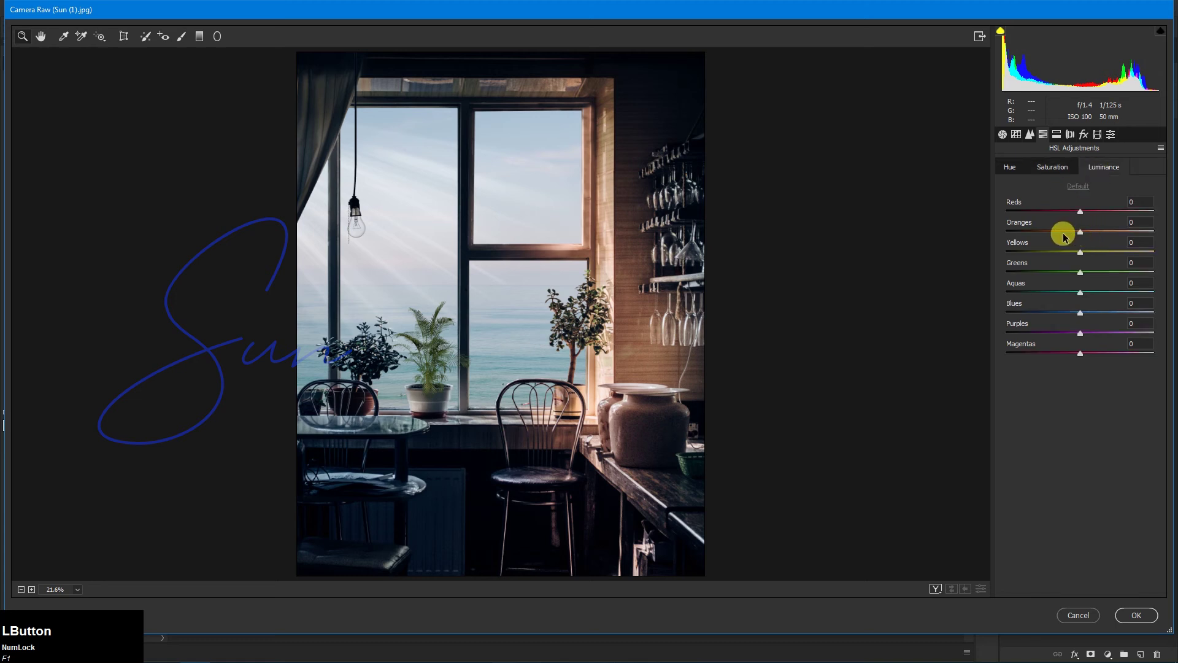
click(1051, 167)
drag(1095, 227, 1168, 228)
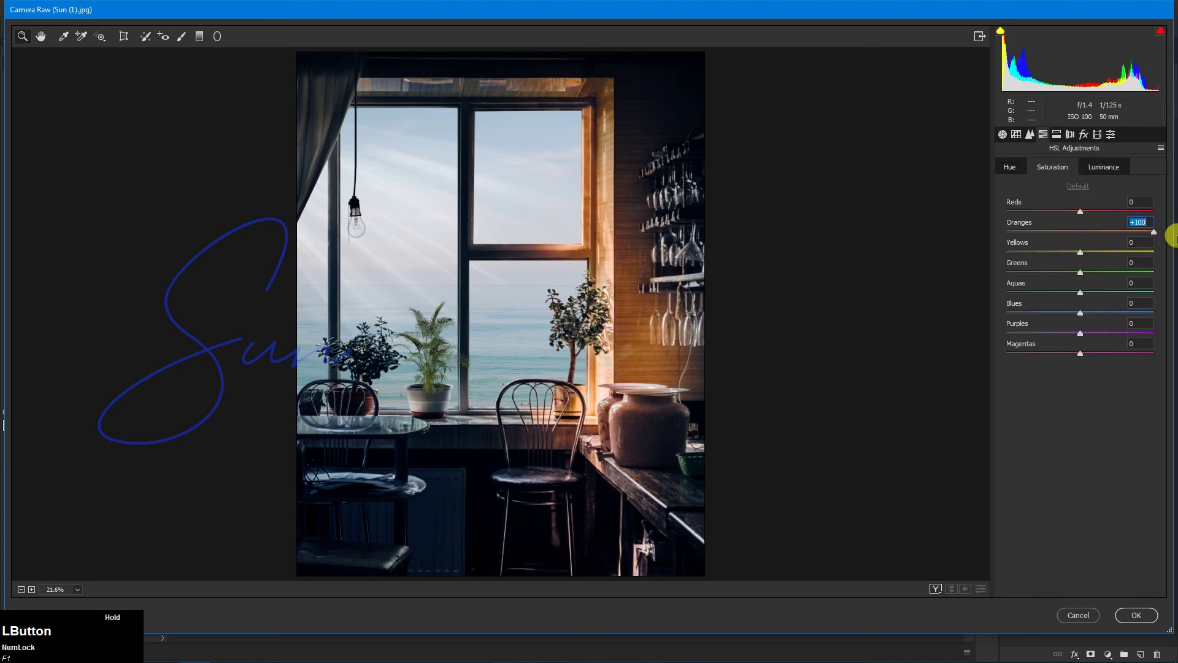
drag(1101, 211, 1169, 212)
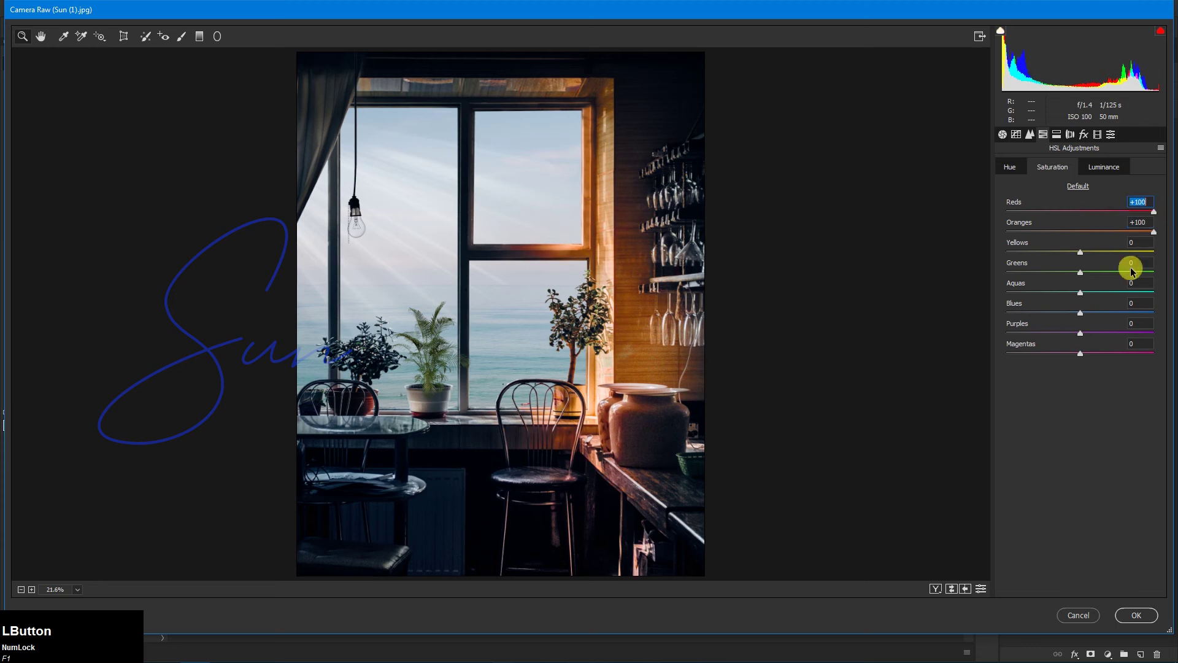
drag(1093, 313, 1173, 315)
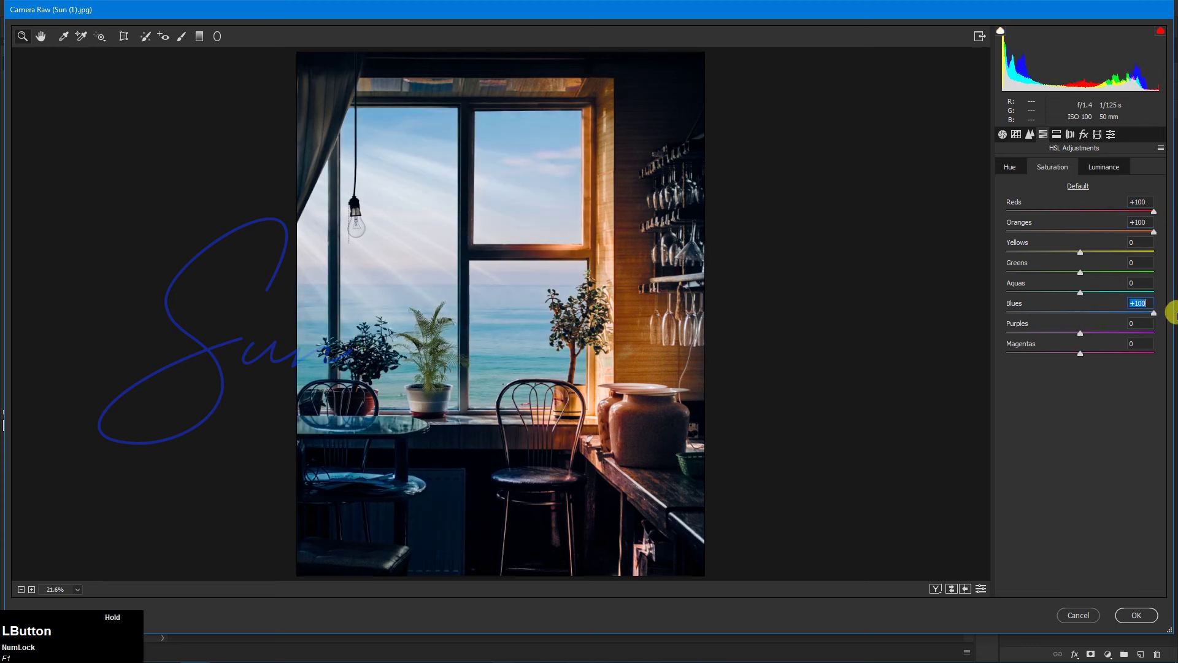
Step: Set the window scene's Temperature to +12, Contrast to +32 and Clarity to +47, and apply the Camera Raw Filter
click(1003, 134)
drag(1082, 238, 1094, 235)
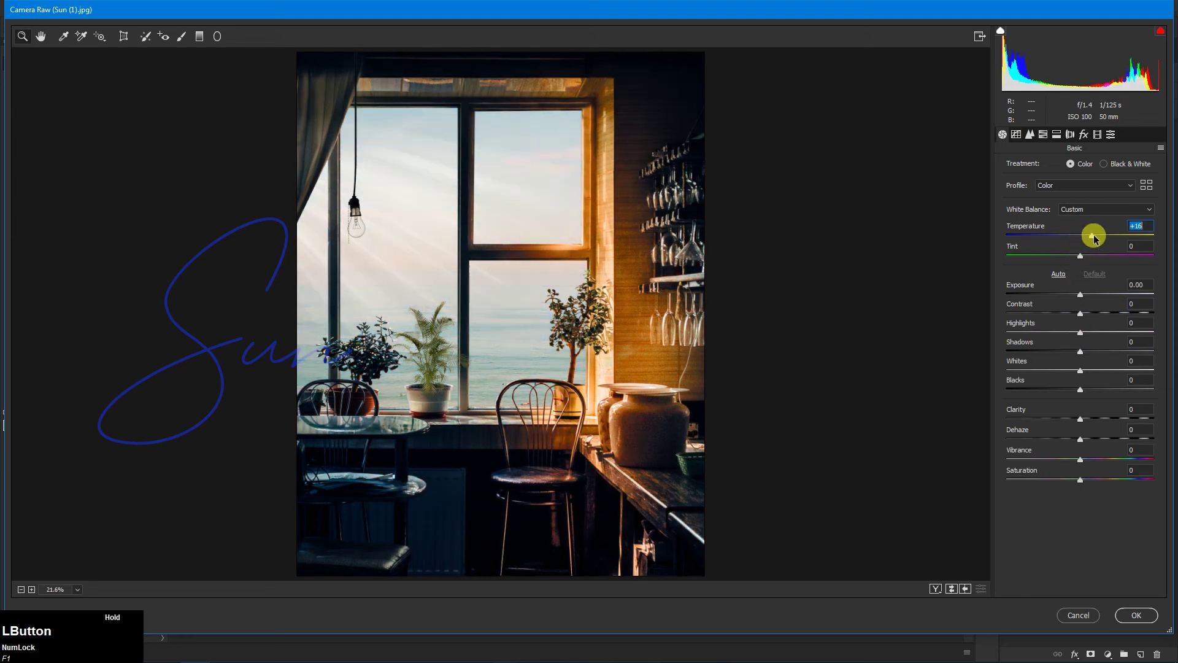
drag(1093, 312, 1103, 313)
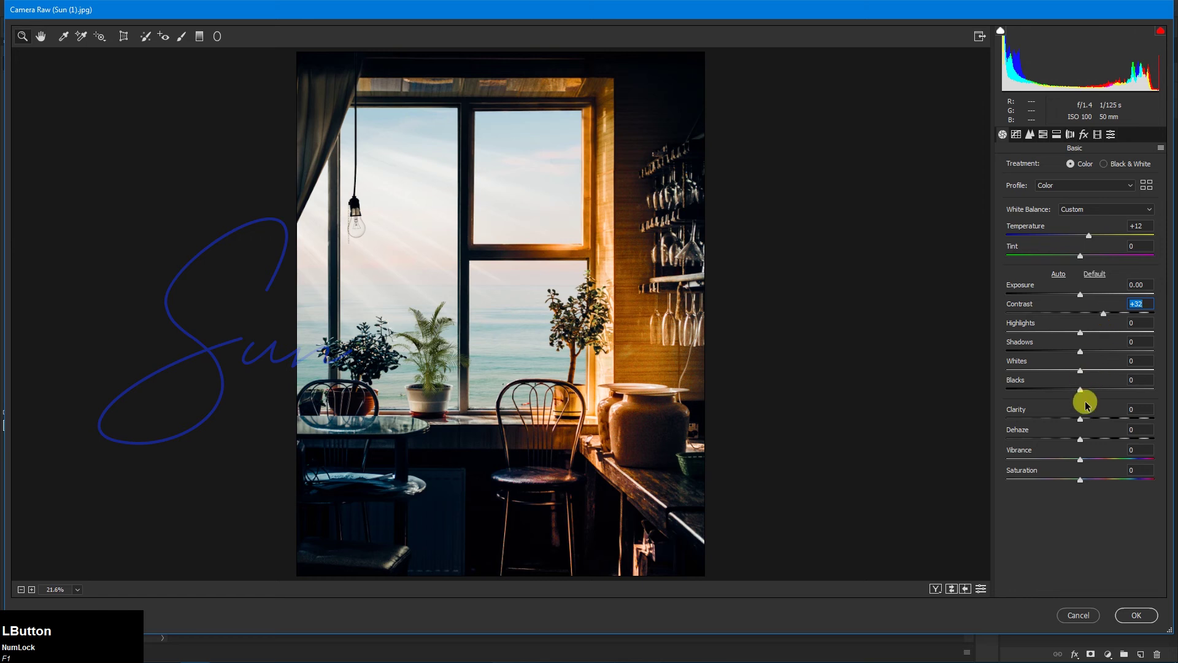
drag(1092, 422, 1120, 422)
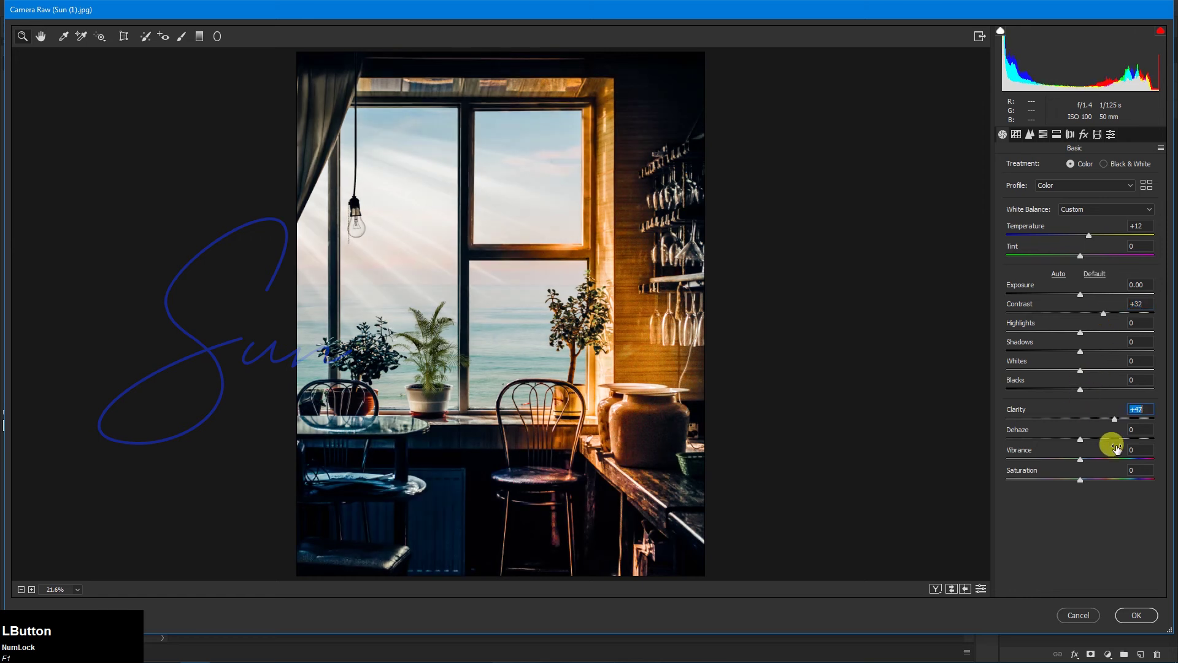
click(1136, 615)
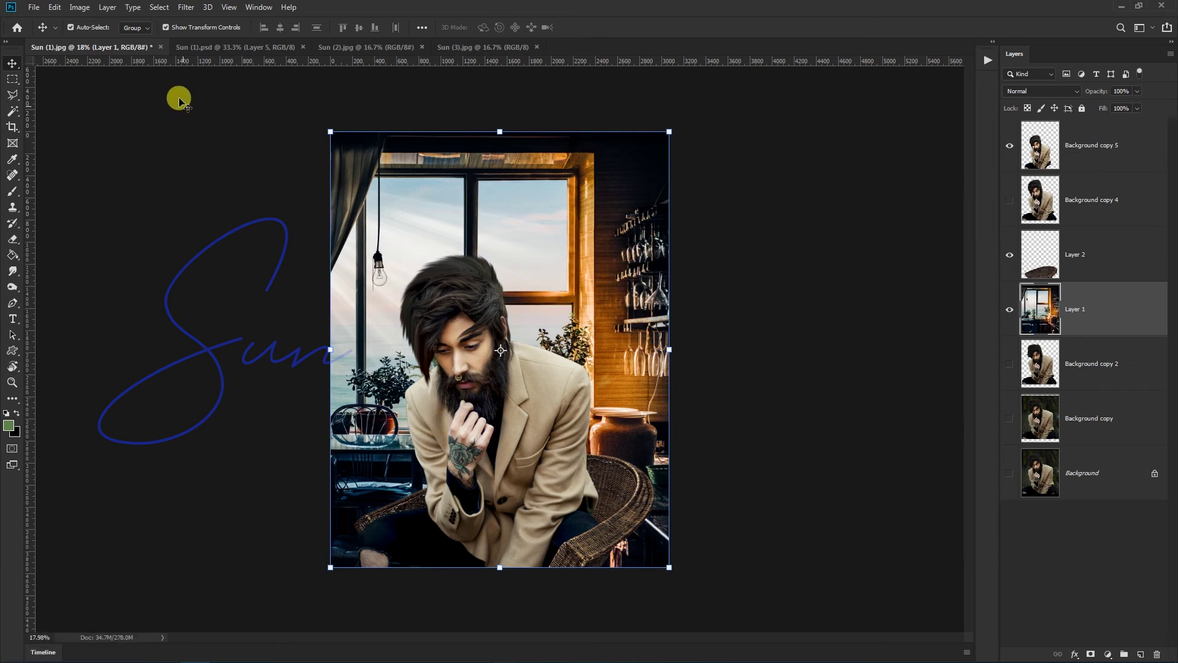
Step: Start a Tilt-Shift blur on the window scene and move its focus center below the canvas's bottom edge
click(183, 7)
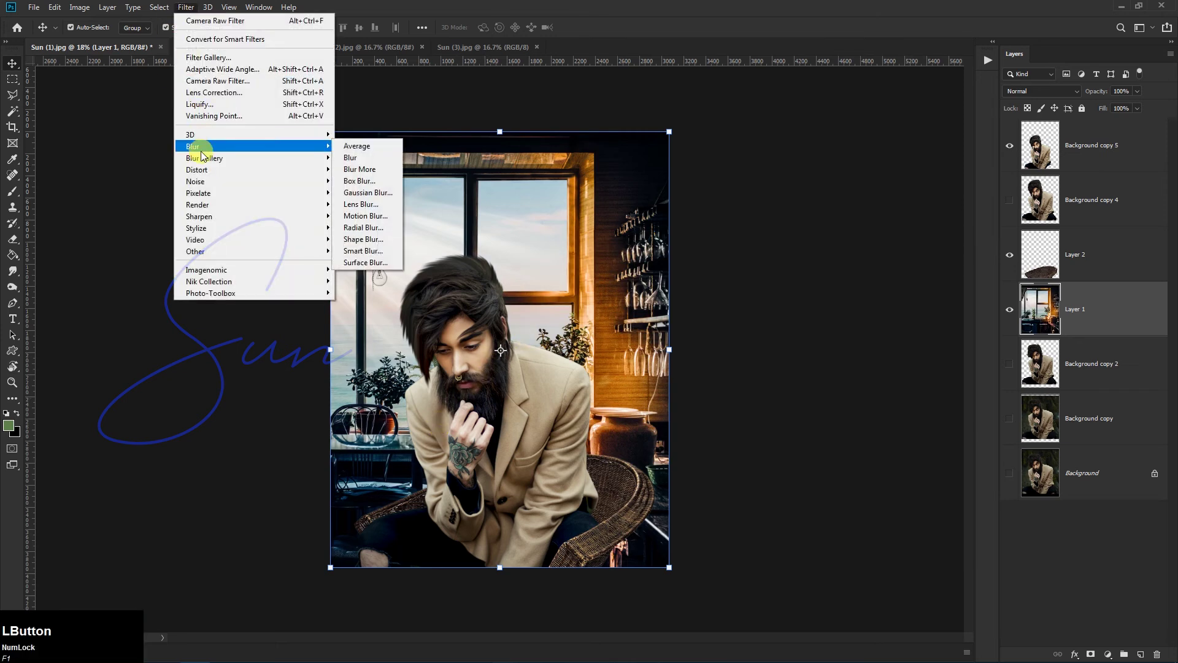
click(362, 181)
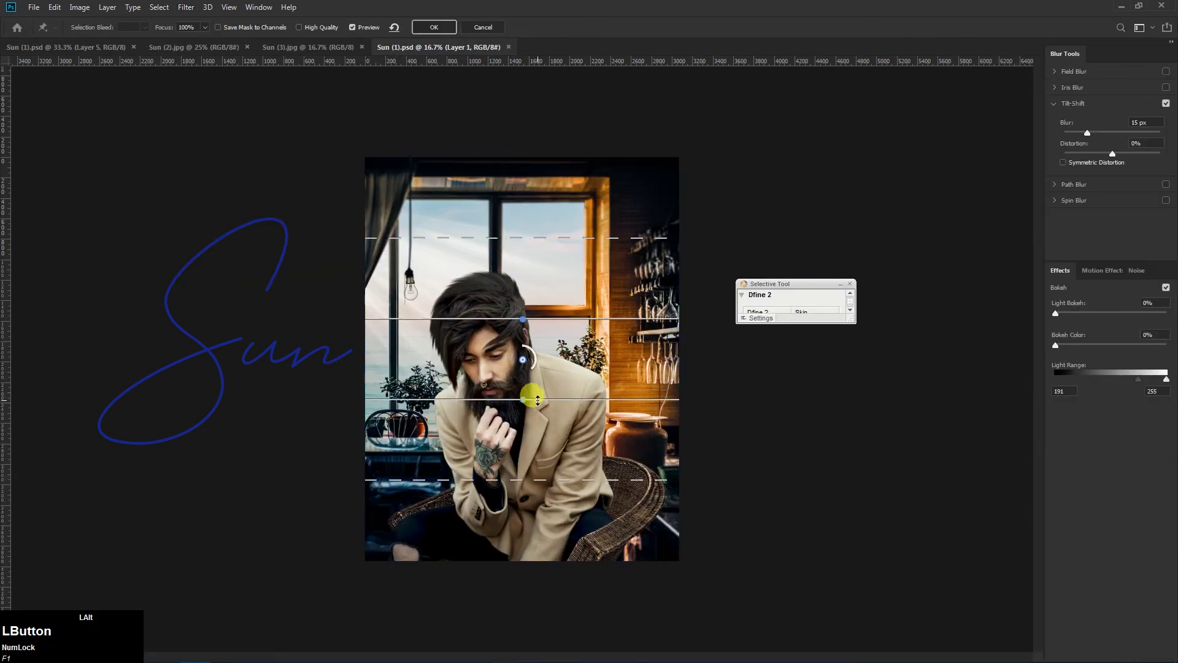
drag(529, 537, 523, 599)
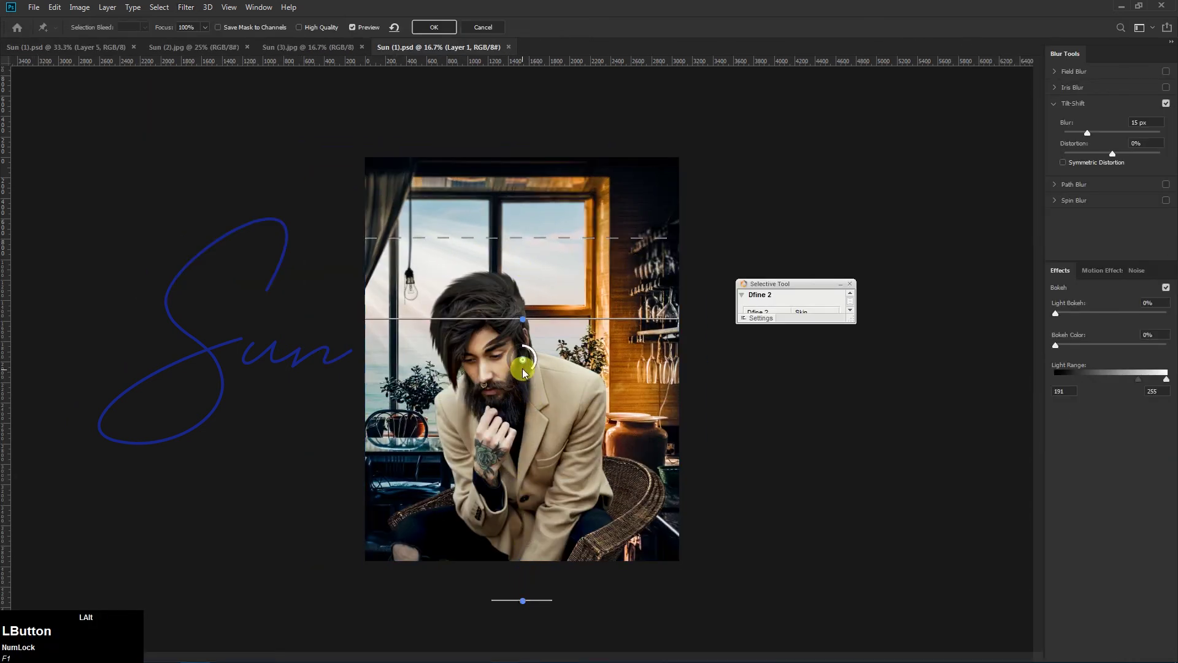
drag(522, 363, 525, 605)
Step: Set the Tilt-Shift blur to 30 px, apply it to the window scene, and close the floating Selective Tool palette
drag(1102, 136, 1096, 134)
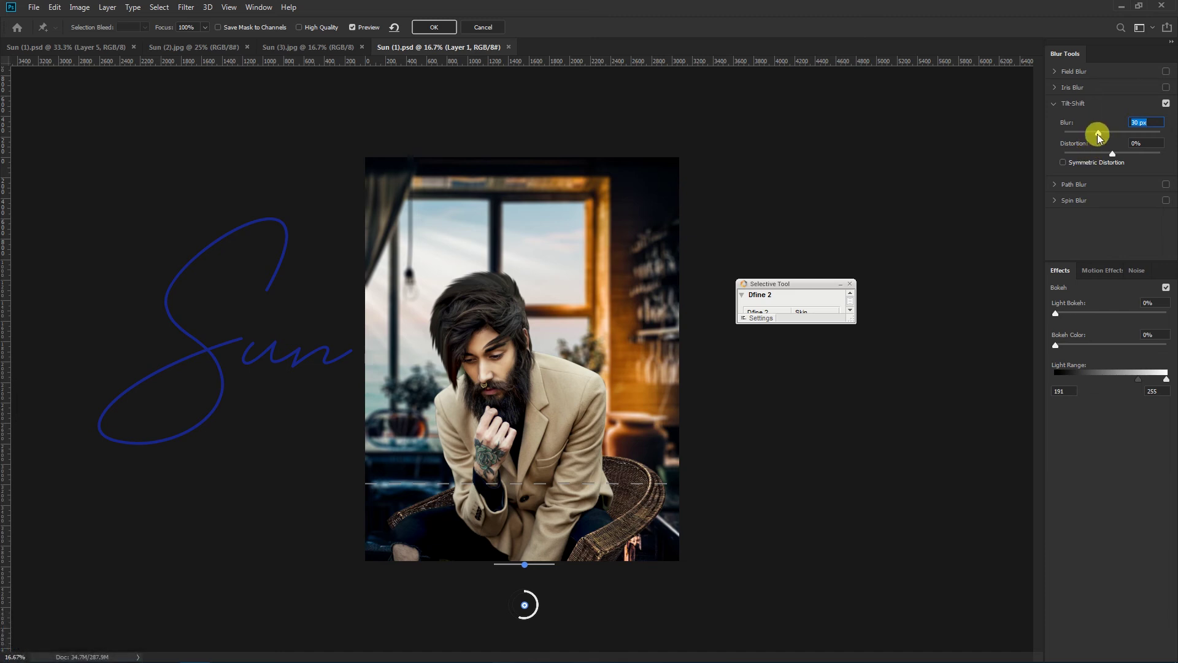
drag(1097, 134, 1096, 133)
click(434, 29)
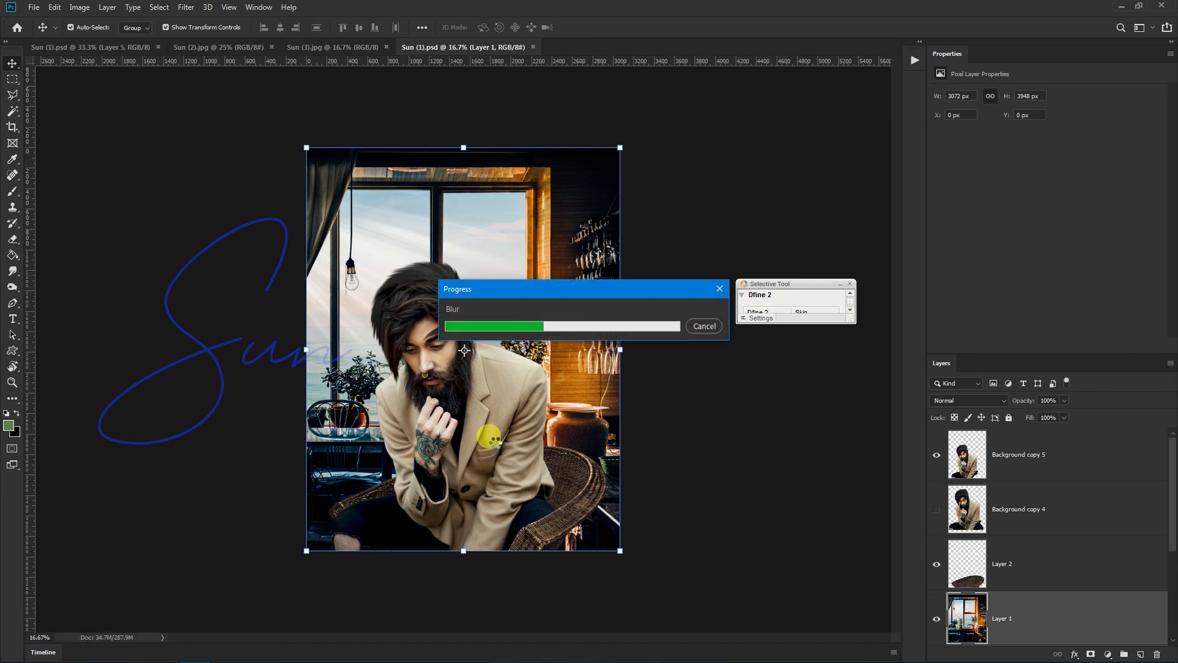
click(850, 283)
scroll(412, 363, up, 1)
scroll(411, 363, down, 1)
scroll(405, 350, up, 1)
scroll(398, 330, down, 1)
scroll(422, 370, up, 1)
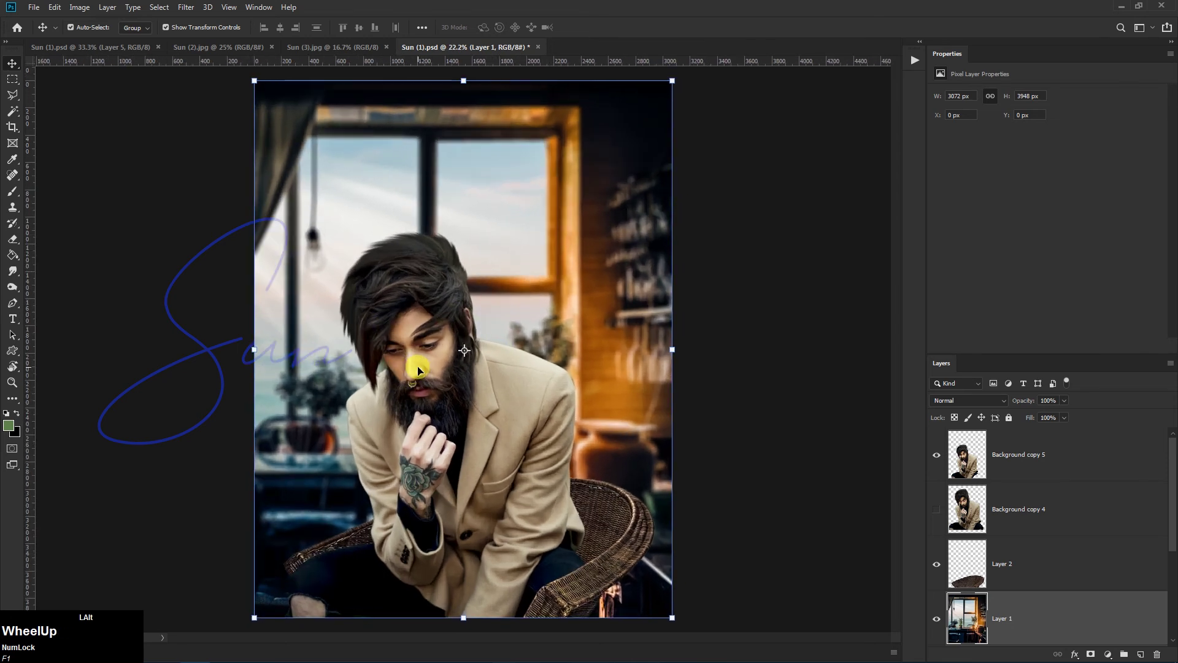
scroll(420, 370, down, 1)
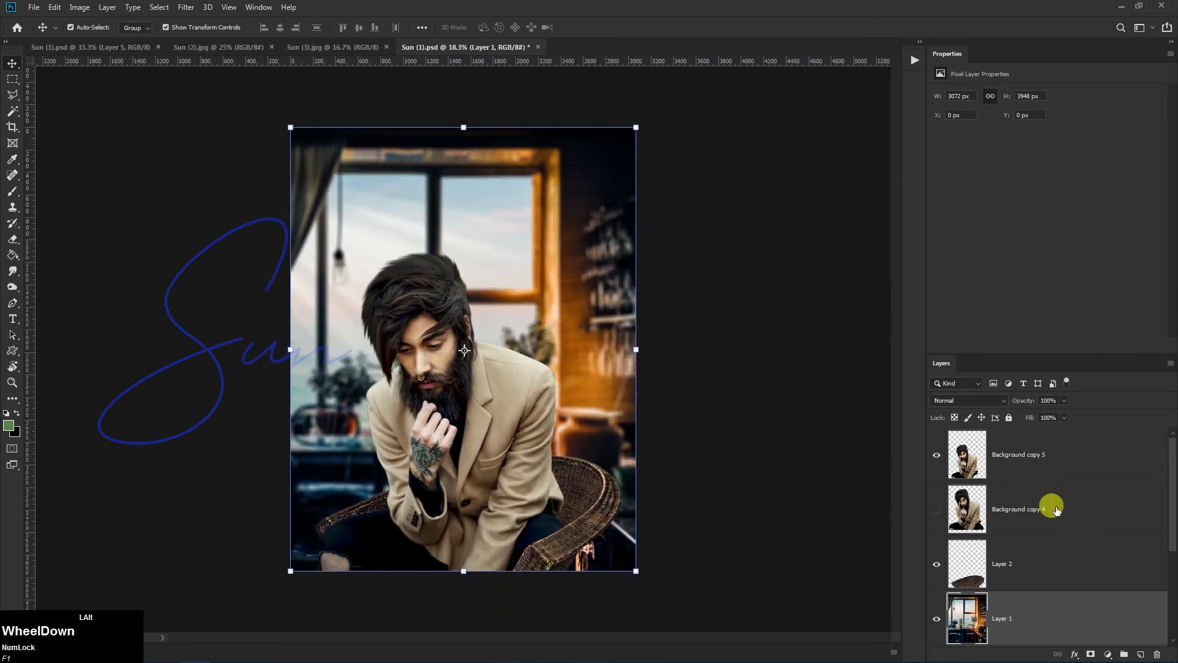
Step: Bring the spark burst from Sun (2).jpg into the composite directly above the window scene, and set its blend mode to Screen
click(324, 47)
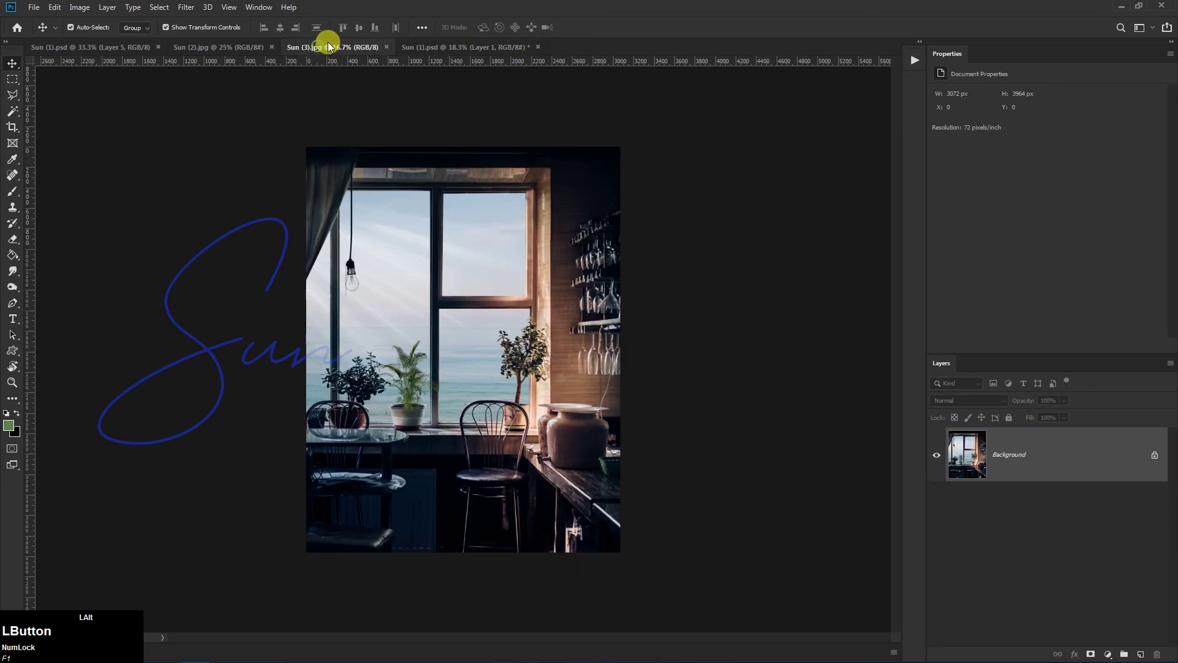
click(223, 47)
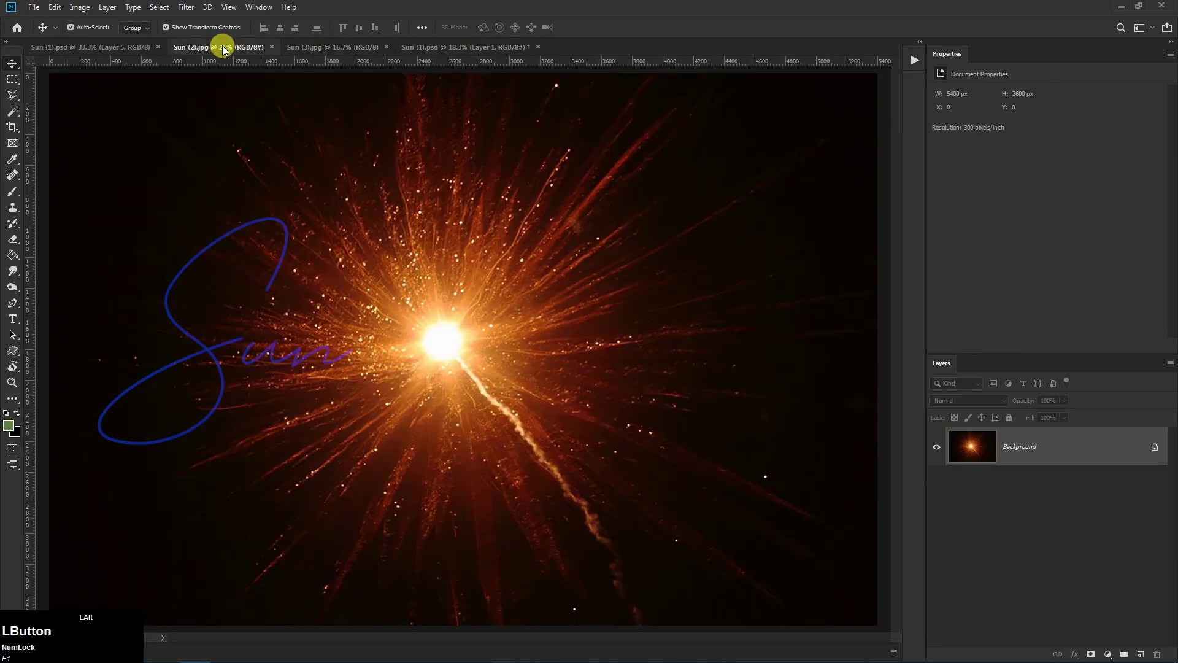
click(141, 41)
drag(499, 342, 528, 301)
click(972, 400)
click(960, 455)
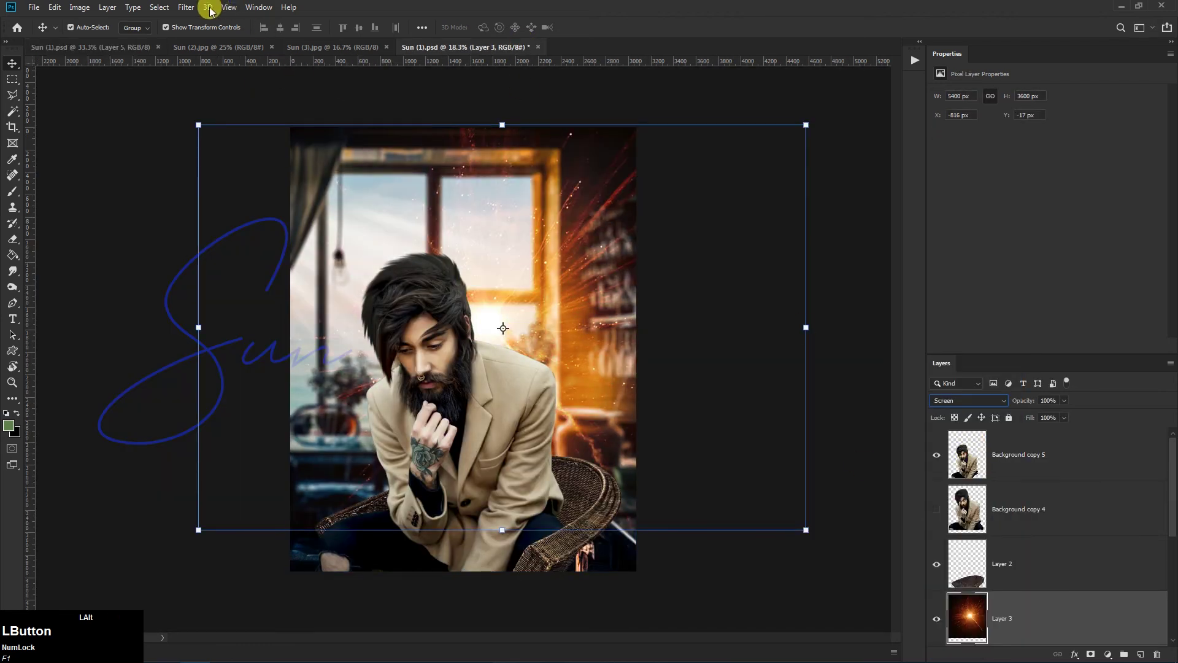
Step: Apply a Gaussian Blur with a radius of about 84 pixels to the spark burst layer
click(186, 7)
mouse_move(237, 148)
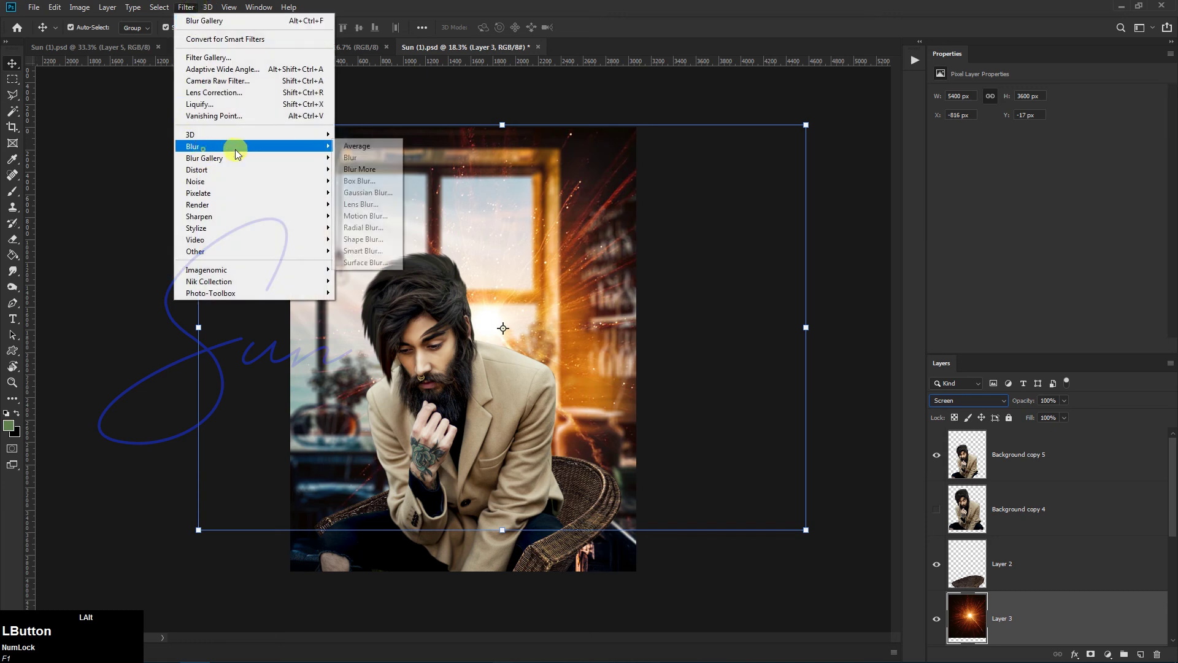
click(368, 193)
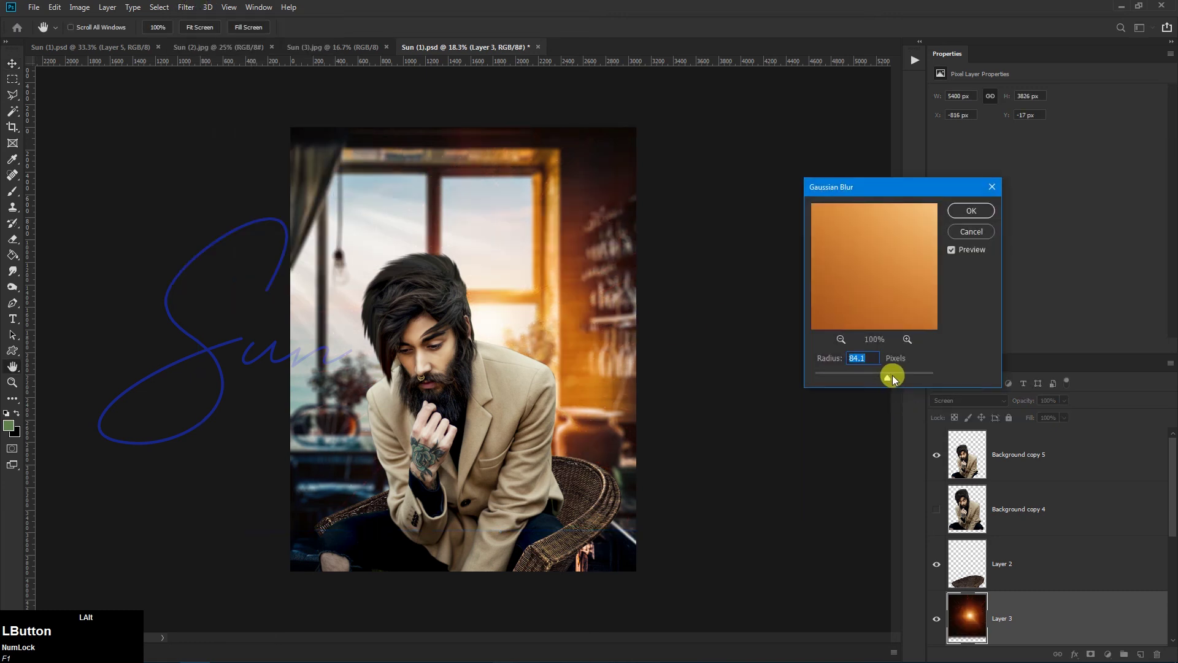
click(971, 211)
Step: Move the blurred spark burst layer to the top of the layer stack, above the seated man
drag(1029, 617, 1000, 432)
drag(673, 429, 461, 422)
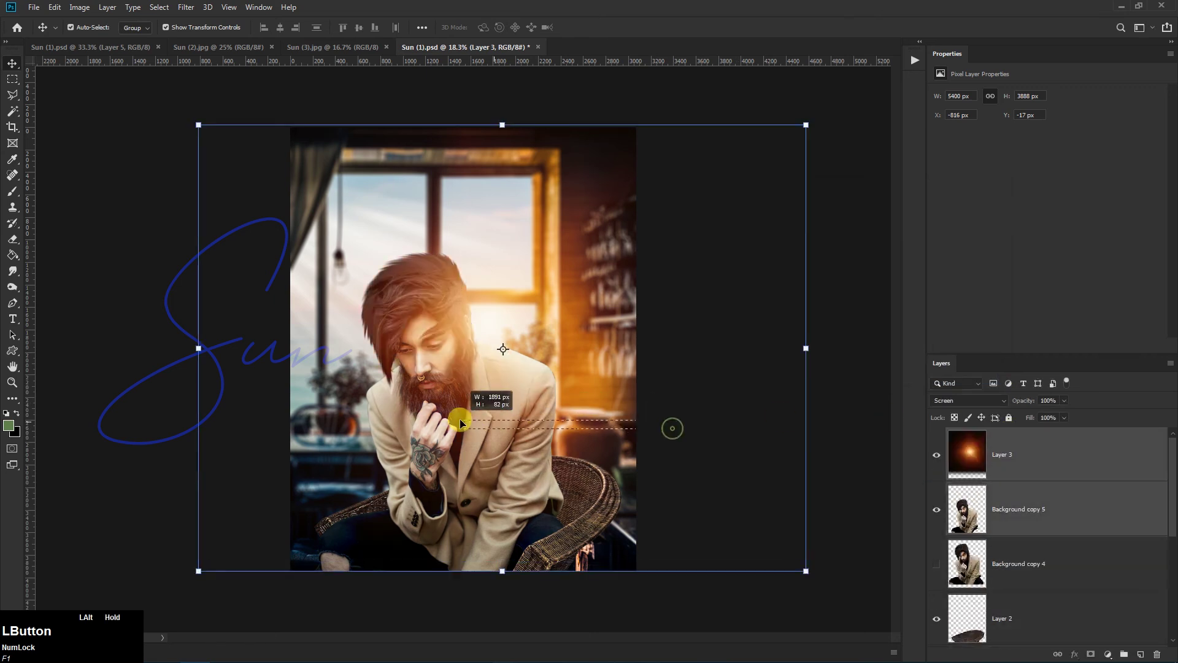
drag(662, 311, 555, 303)
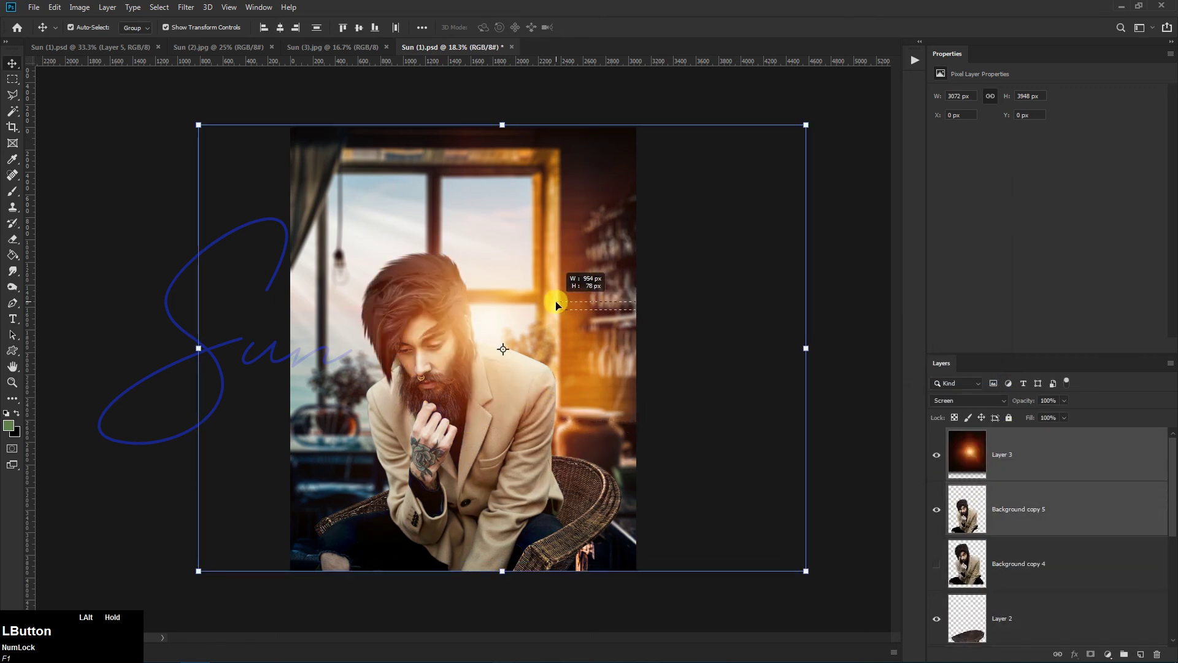
Step: Enlarge the spark burst to about 7276 × 5239 px and move its glow center onto the canvas's left edge
click(1071, 437)
scroll(658, 366, down, 3)
drag(676, 477, 784, 547)
drag(645, 408, 452, 337)
key(Return)
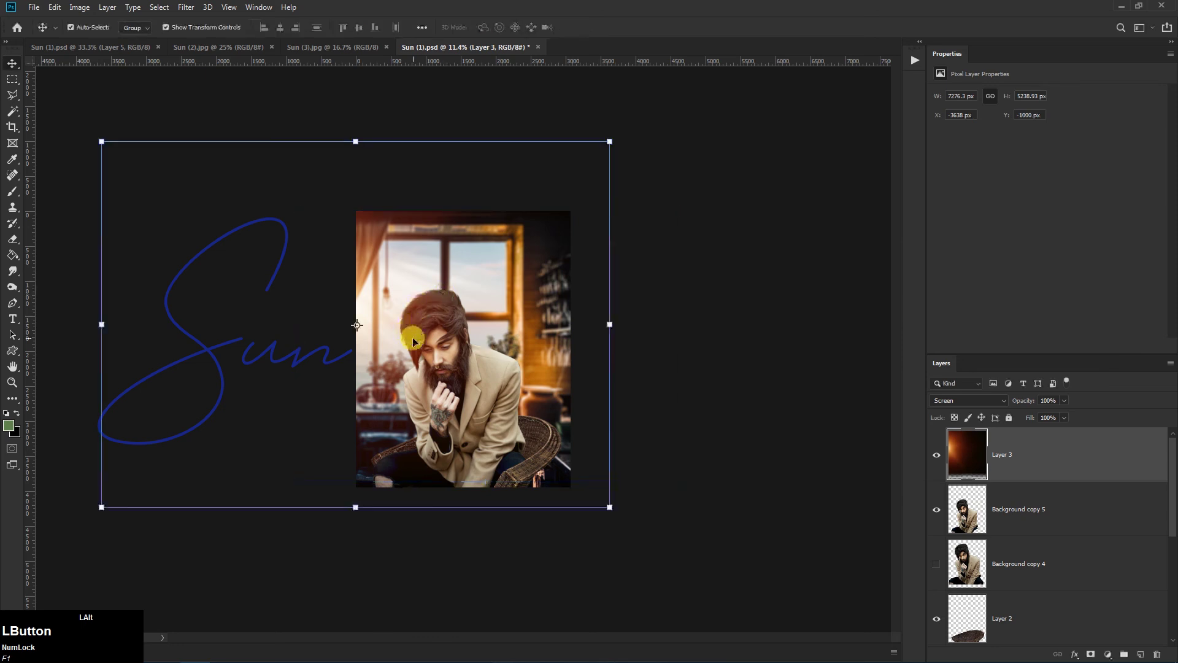
Step: Select all layers from the spark burst down to Background copy 2
scroll(411, 337, up, 1)
scroll(1086, 546, down, 2)
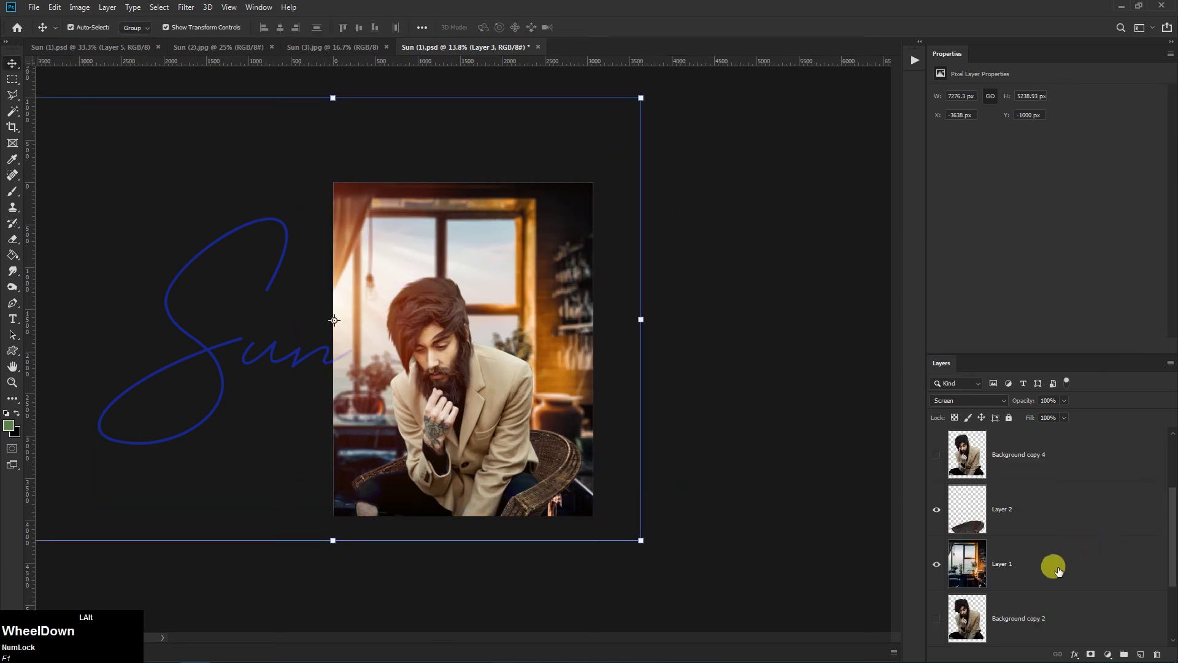
scroll(1053, 568, down, 2)
shift+click(1034, 510)
Step: Try merging the selected layers into a single layer, and undo the merge
right_click(1036, 501)
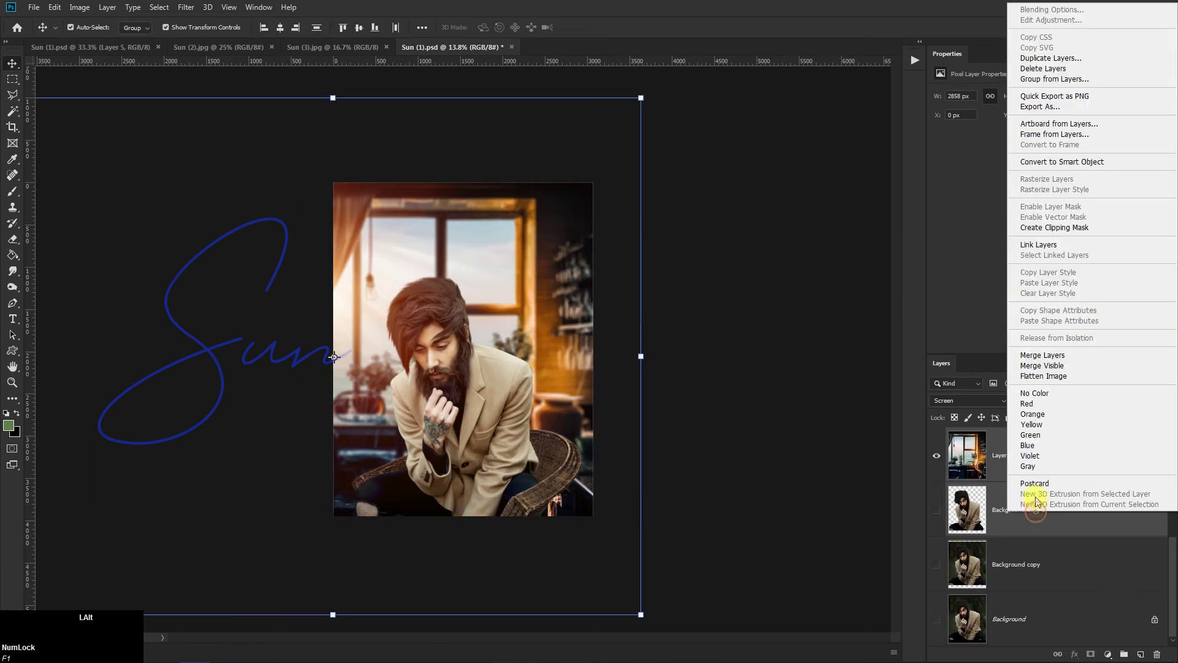
click(1052, 359)
scroll(436, 361, down, 1)
scroll(436, 361, up, 1)
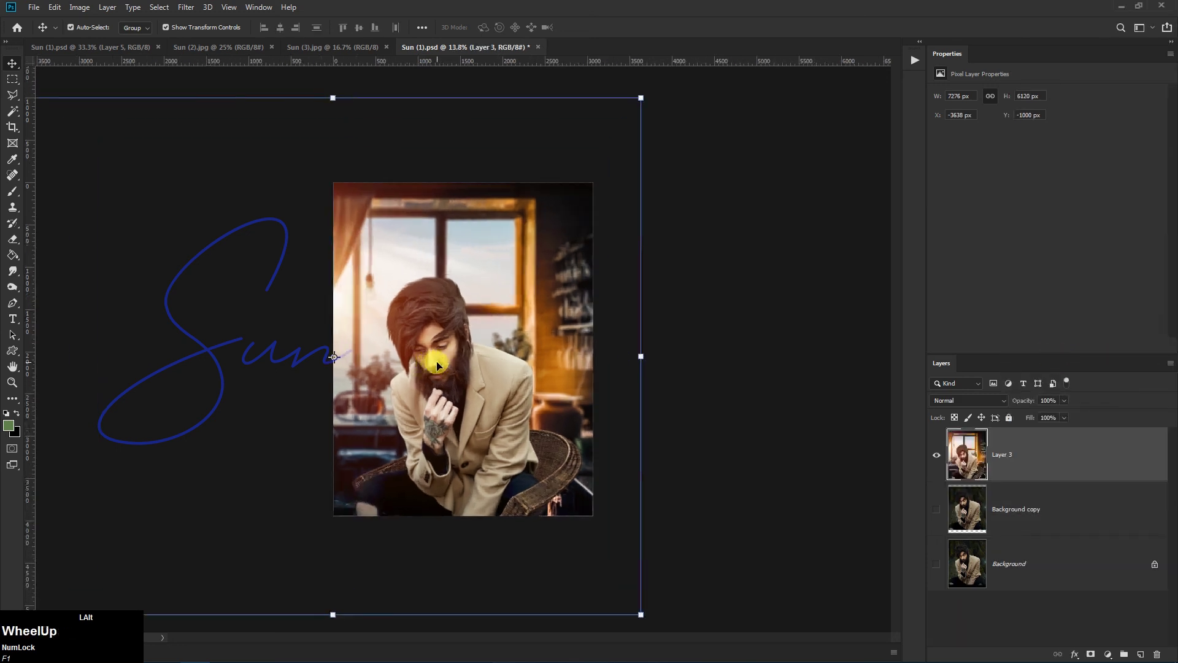
key(ctrl+z)
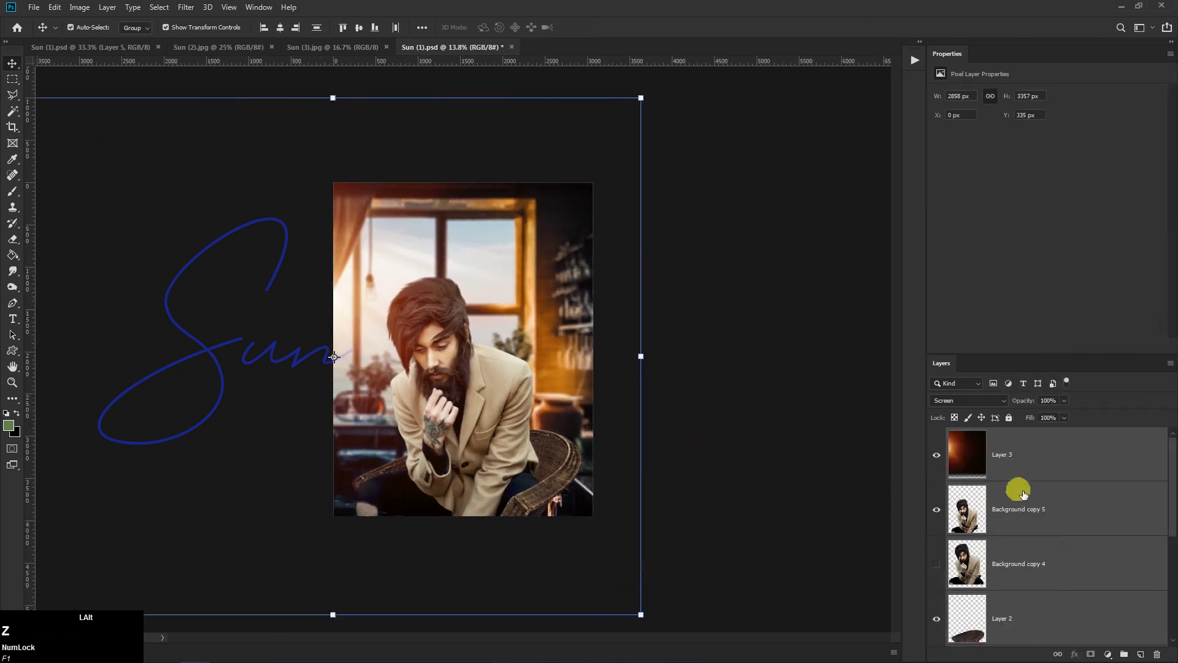
Step: Group the selected layers, stamp the visible image onto a new layer above the group, and hide the group
click(1124, 654)
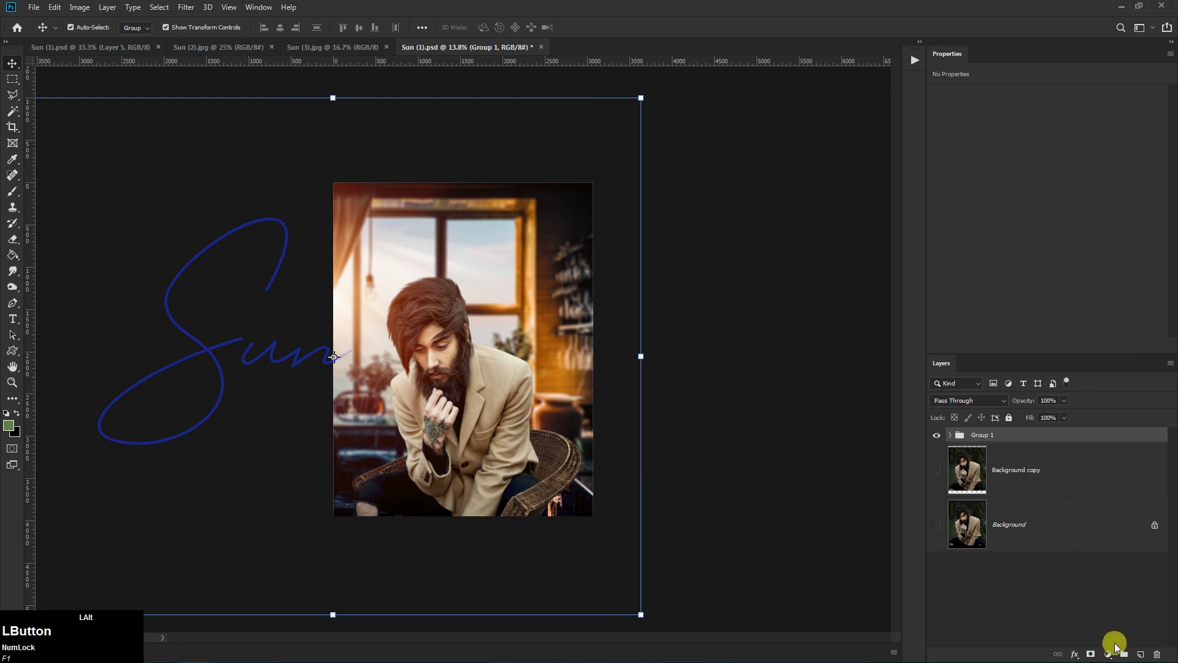
click(1140, 654)
key(ctrl+shift+alt+e)
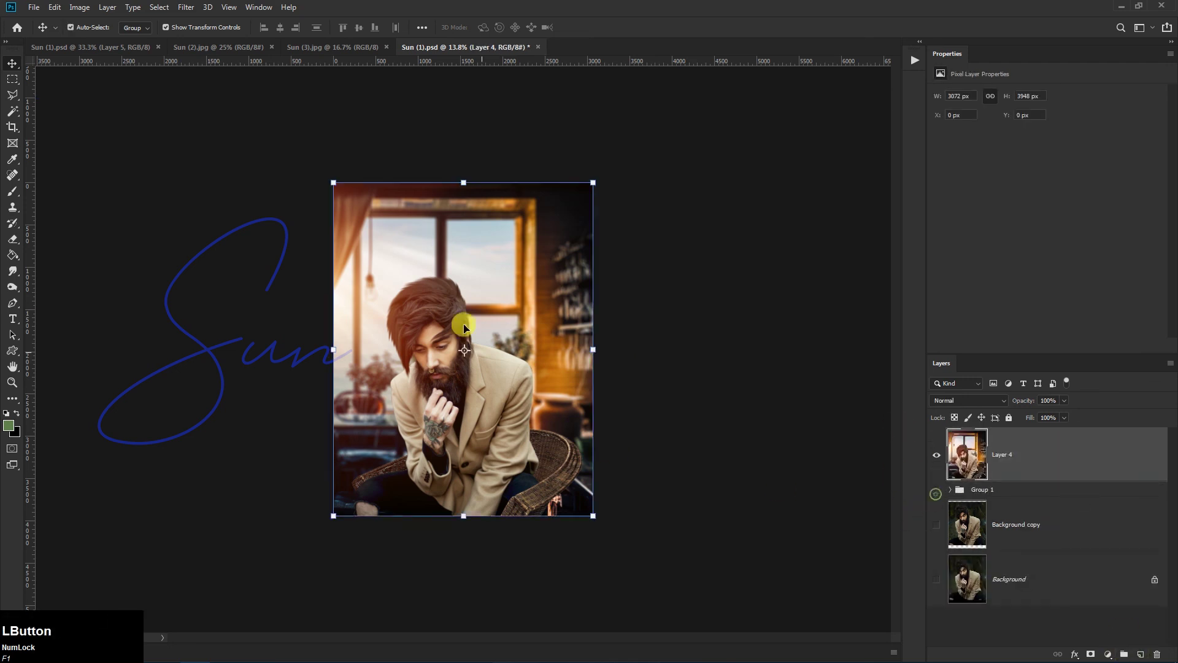
Step: Apply Camera Raw split toning to the stamped layer with highlights hue 51 and saturation 23
scroll(464, 327, up, 2)
click(187, 7)
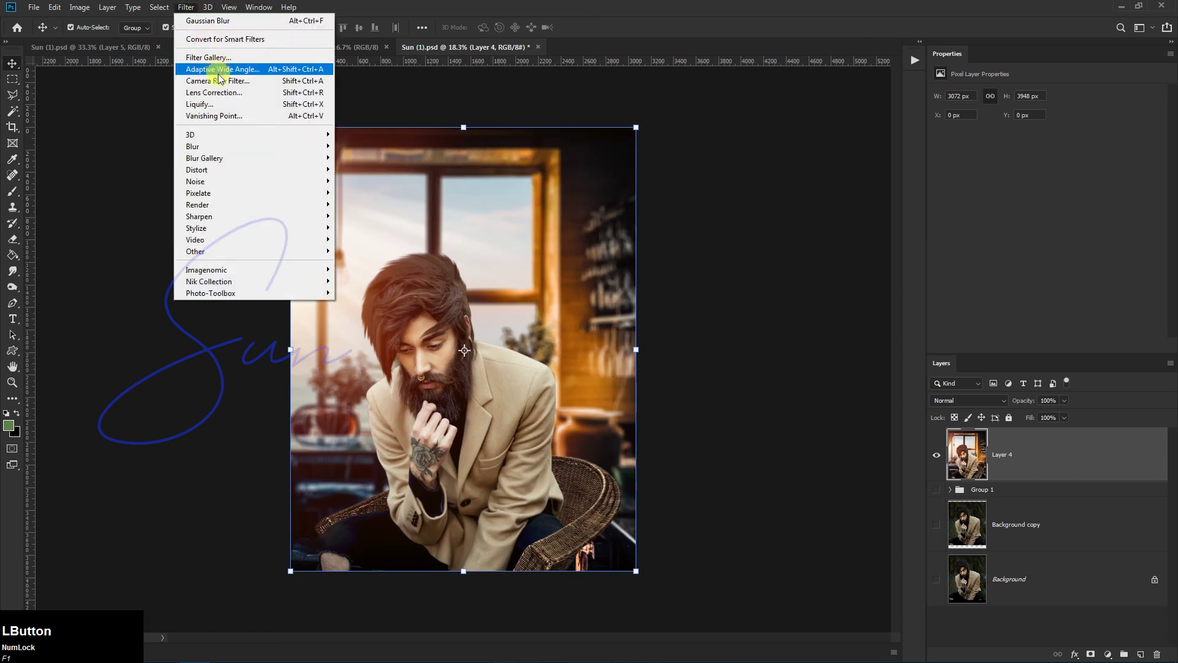
click(274, 173)
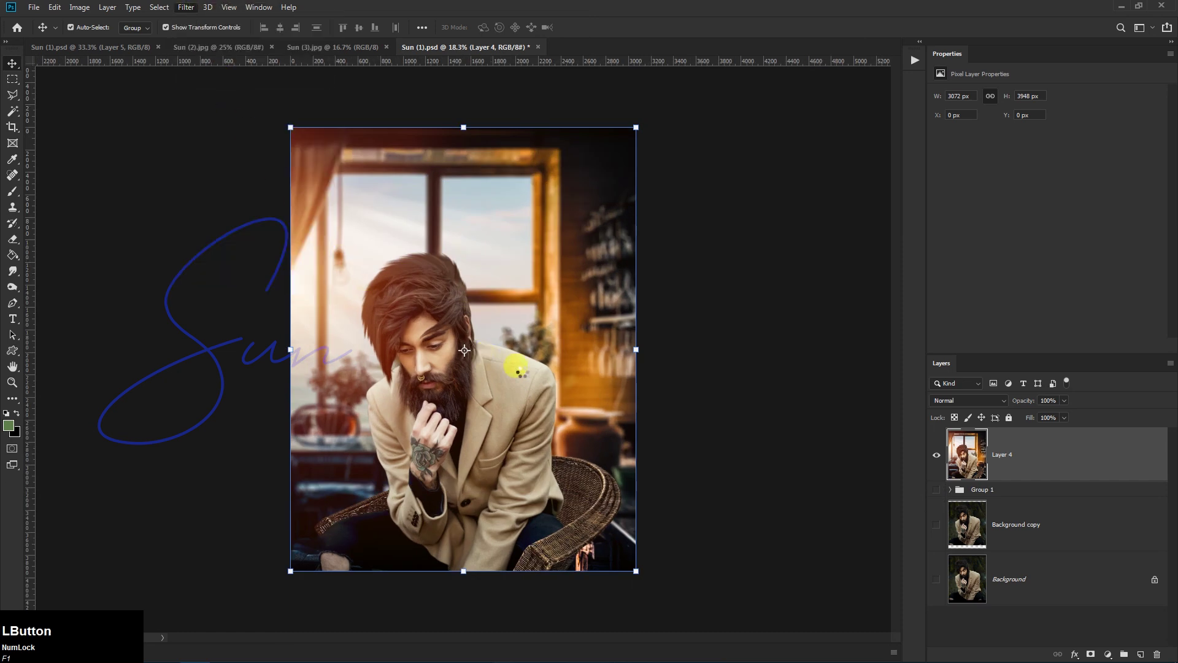
key(ctrl+shift+a)
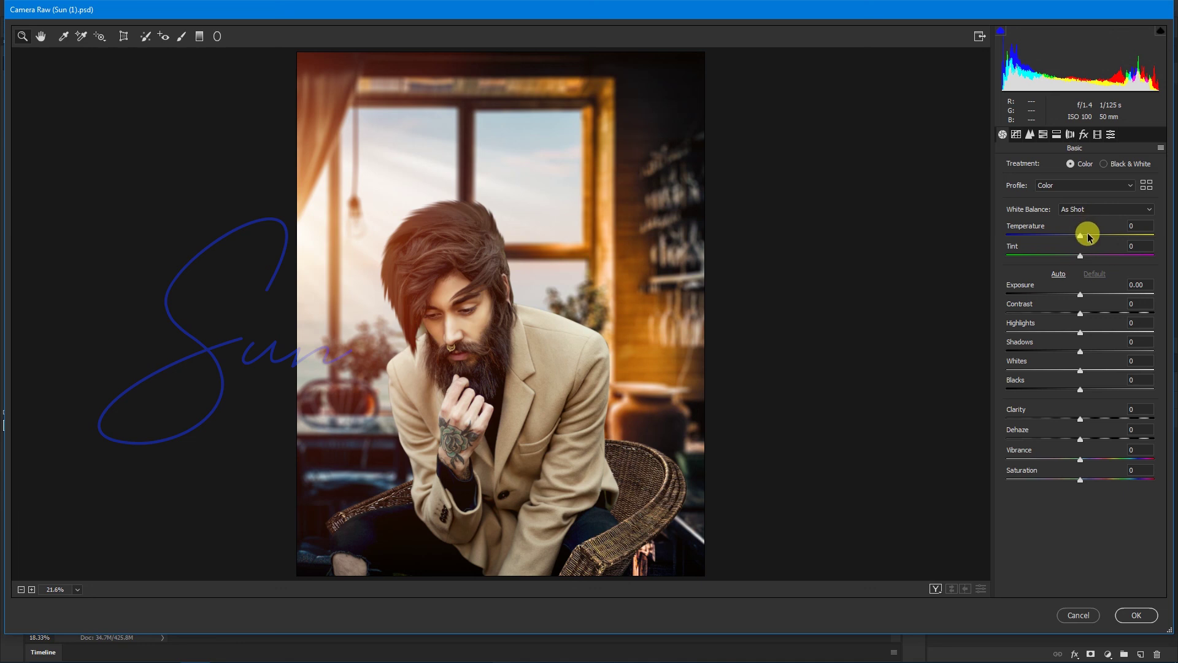
click(1043, 133)
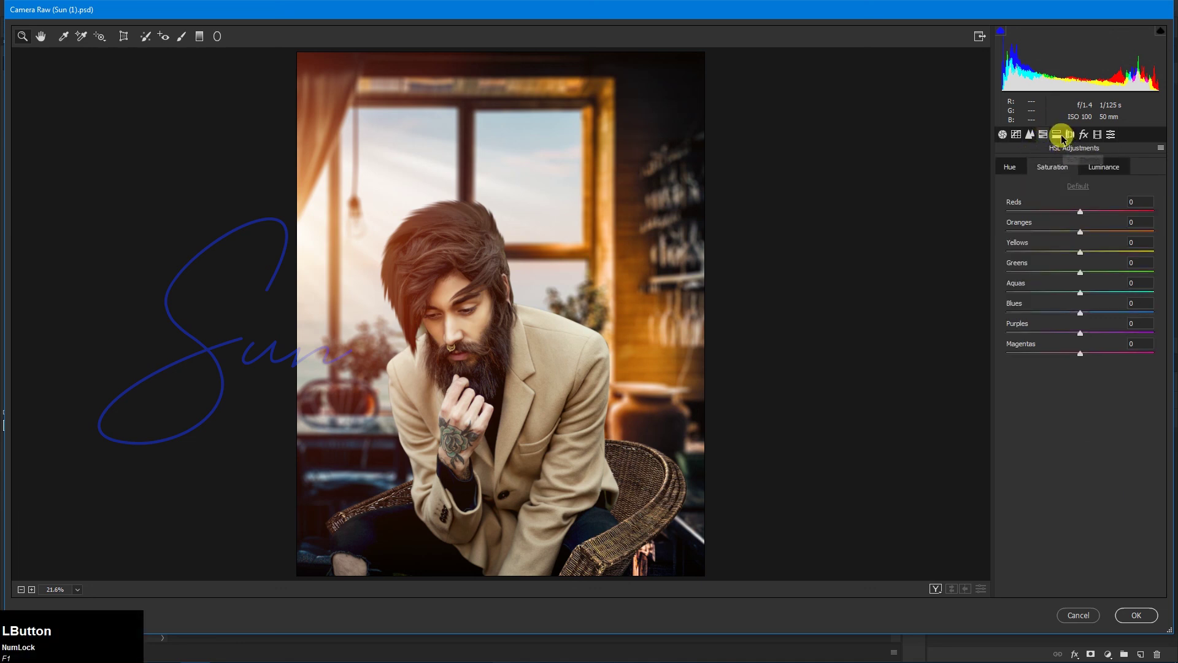
click(1057, 136)
drag(1029, 186, 1025, 192)
click(1039, 205)
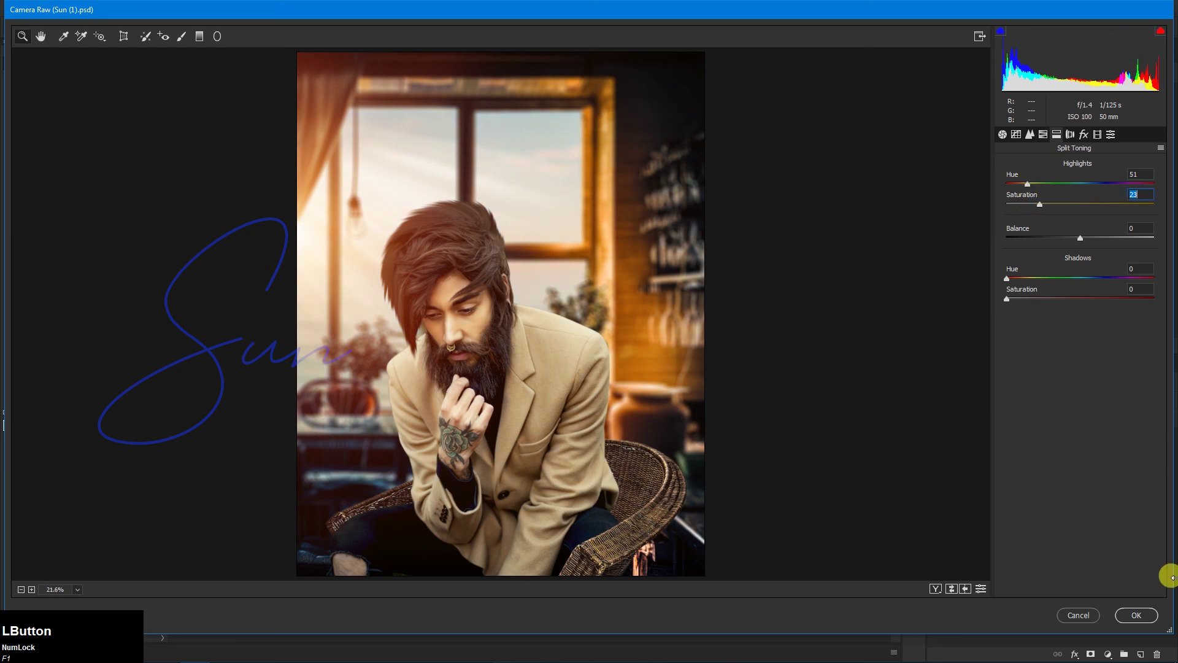
click(1136, 617)
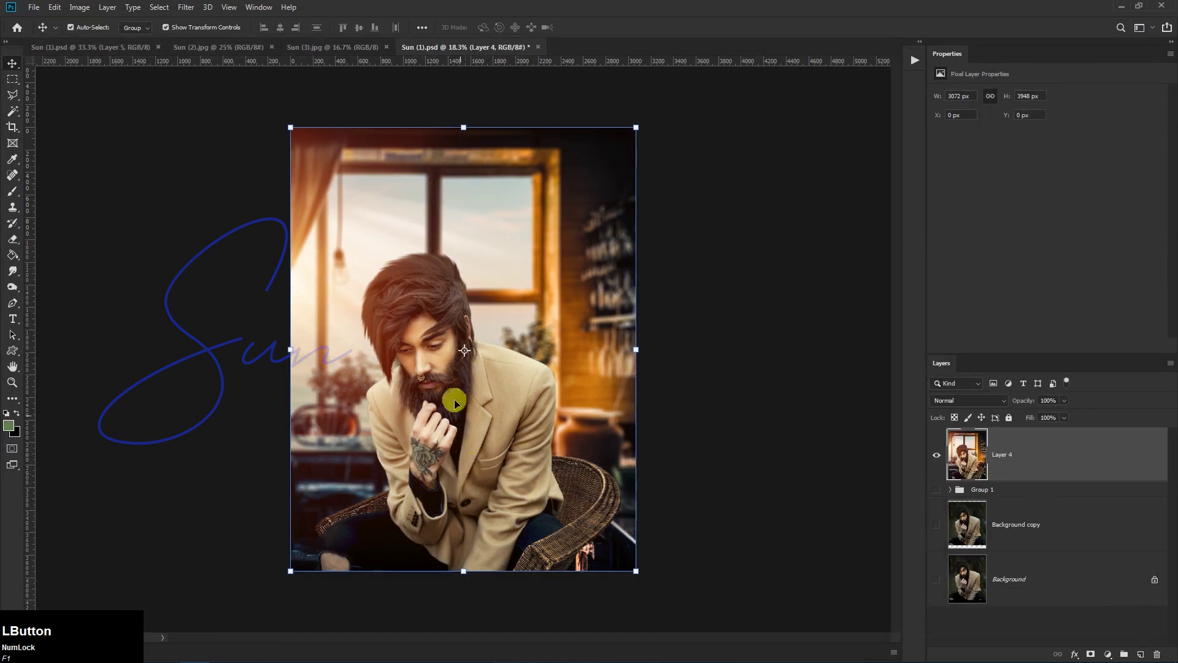
Step: Duplicate the toned stamped layer
click(184, 10)
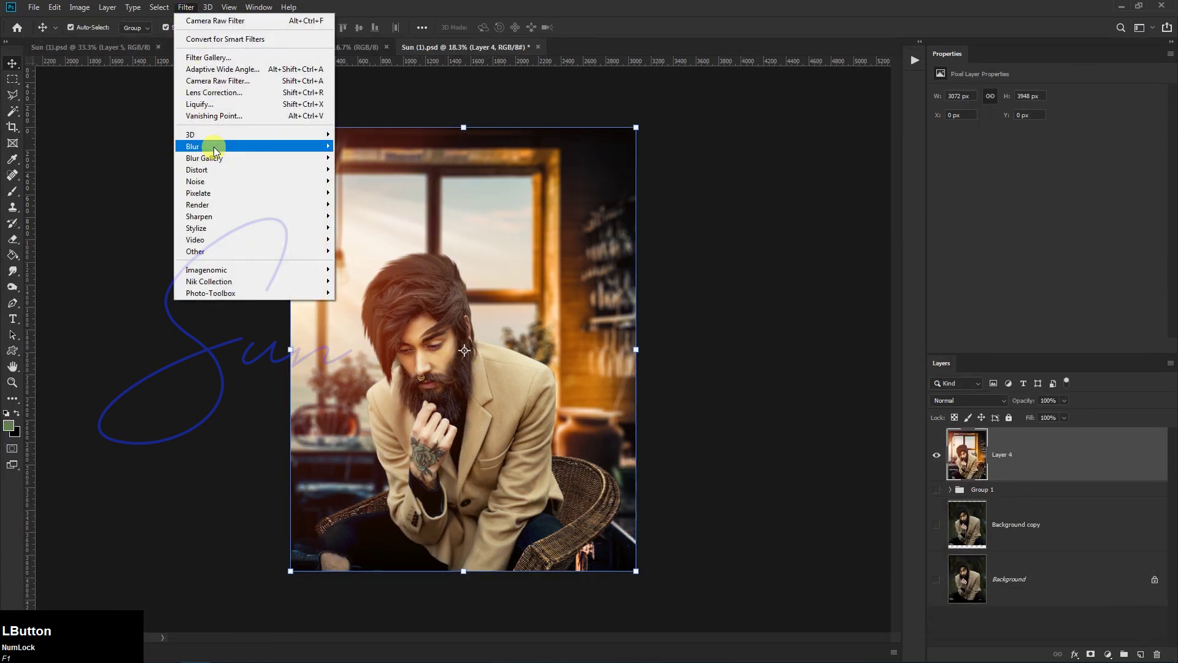
click(1131, 463)
drag(1130, 462, 1139, 653)
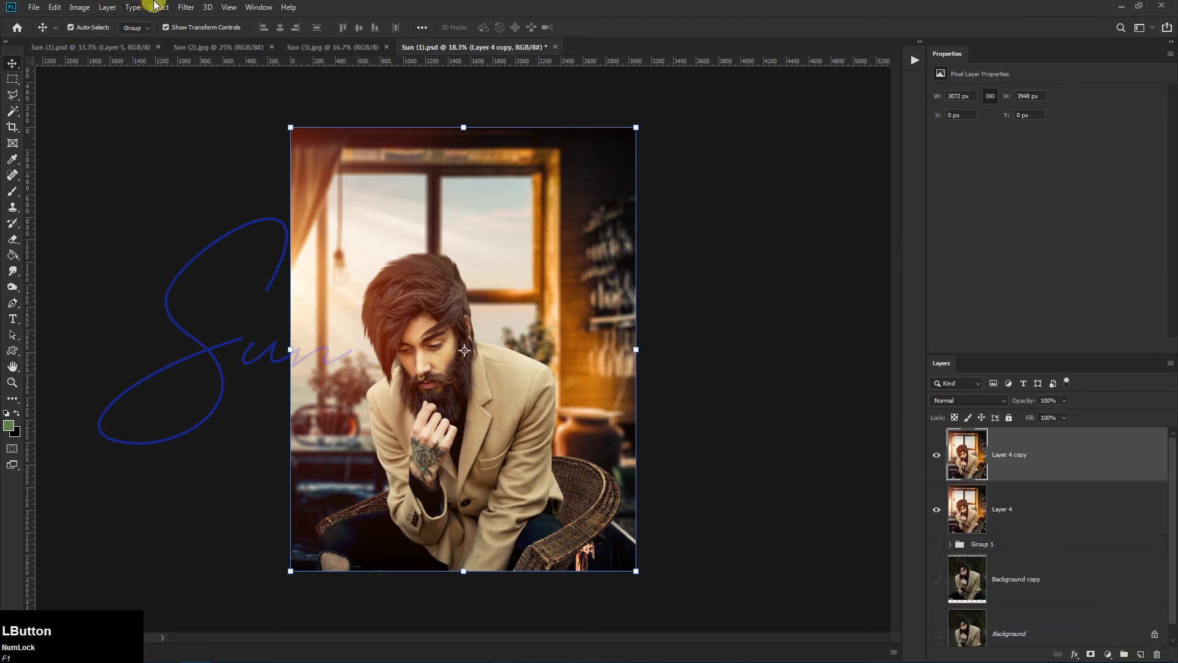
Step: Apply a High Pass filter to the duplicated layer and set its blend mode to Overlay to sharpen the image
click(186, 7)
mouse_move(227, 251)
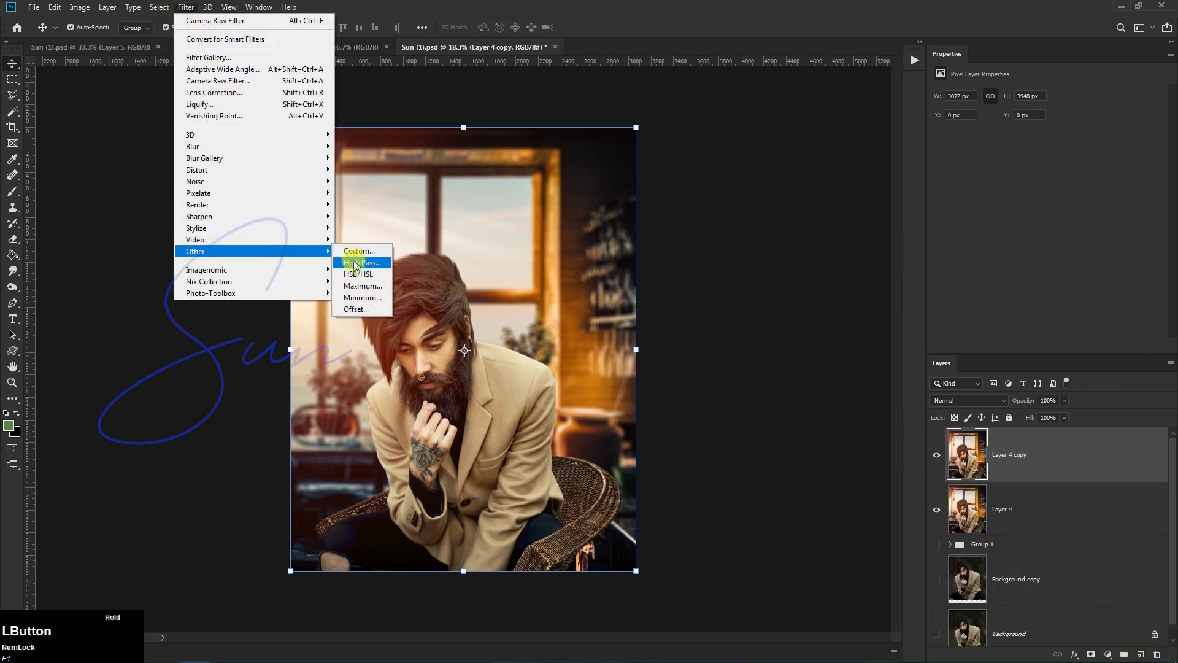
click(356, 262)
click(658, 168)
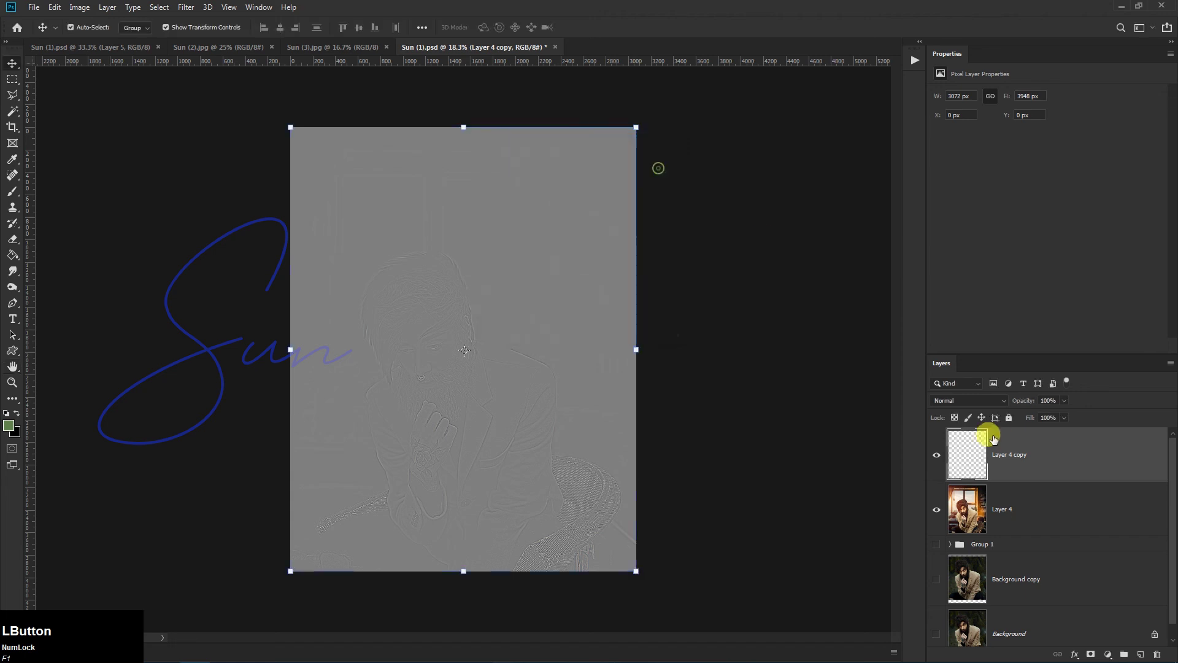
click(961, 400)
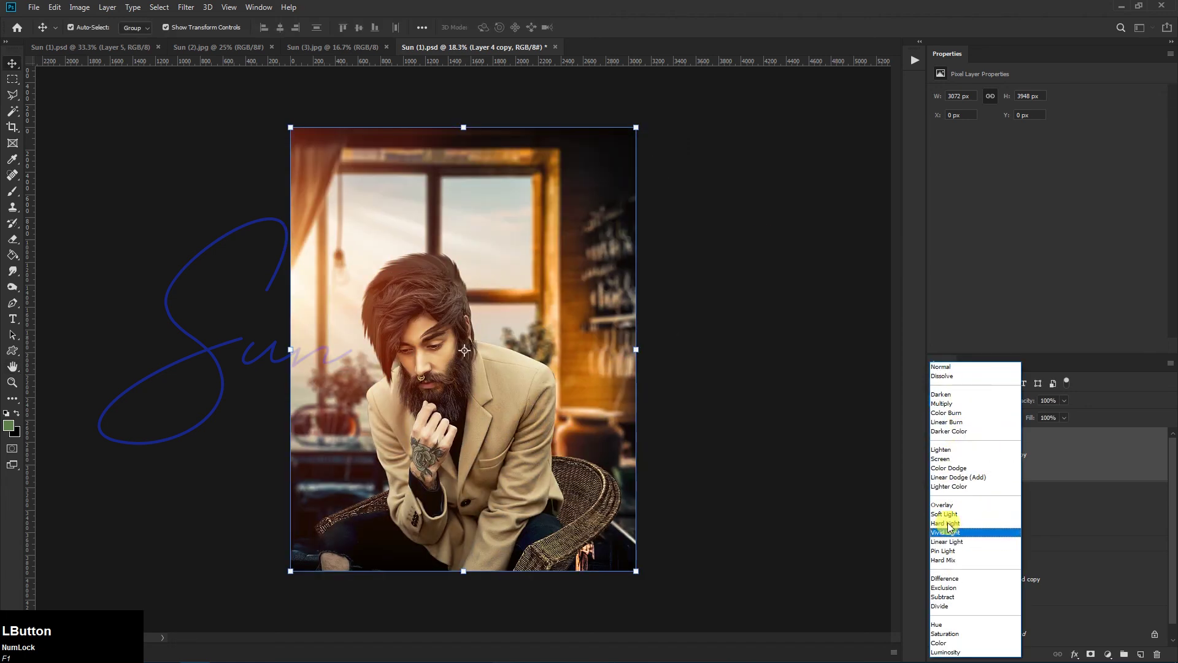
click(942, 505)
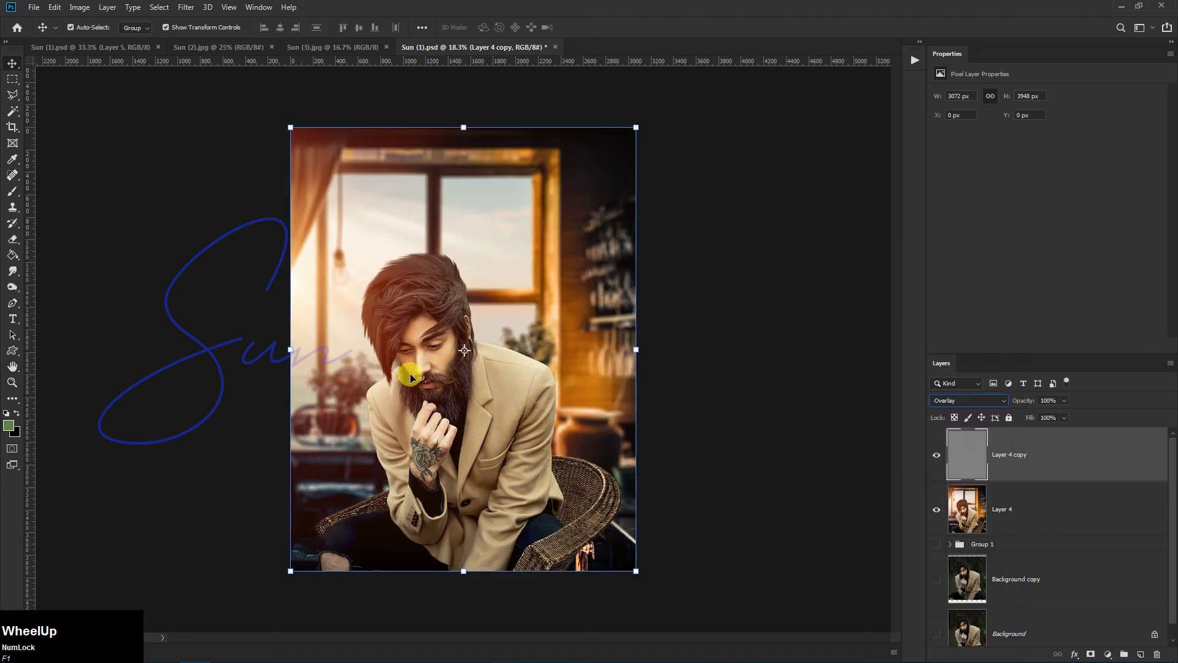
scroll(410, 373, up, 5)
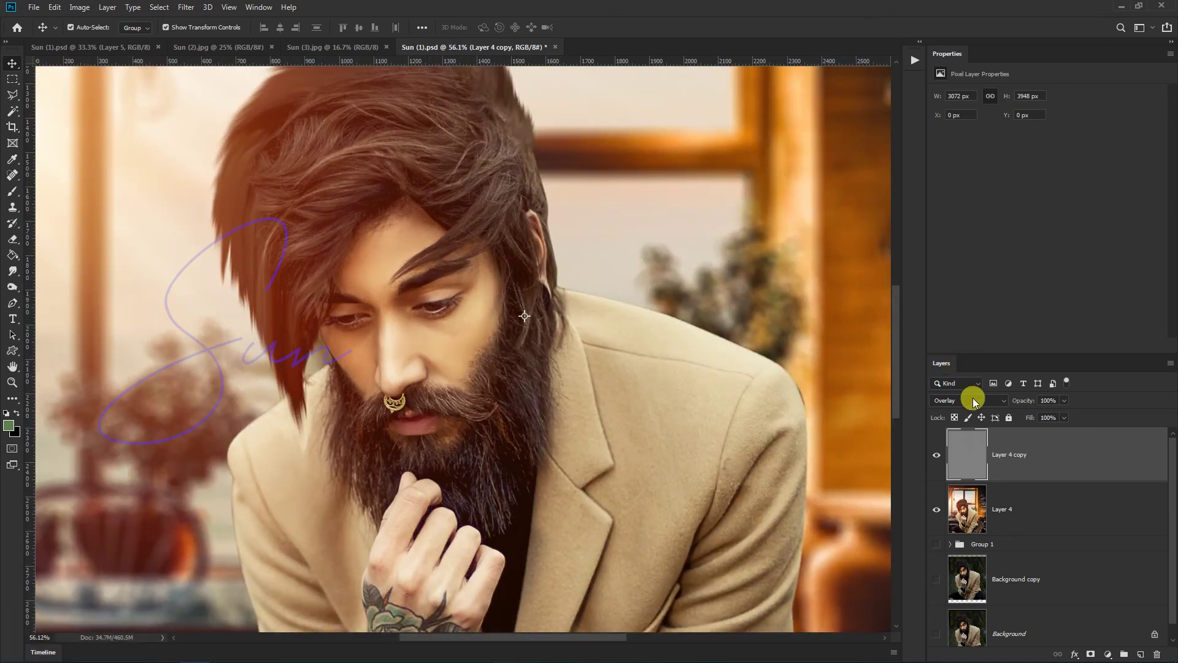
scroll(586, 365, down, 4)
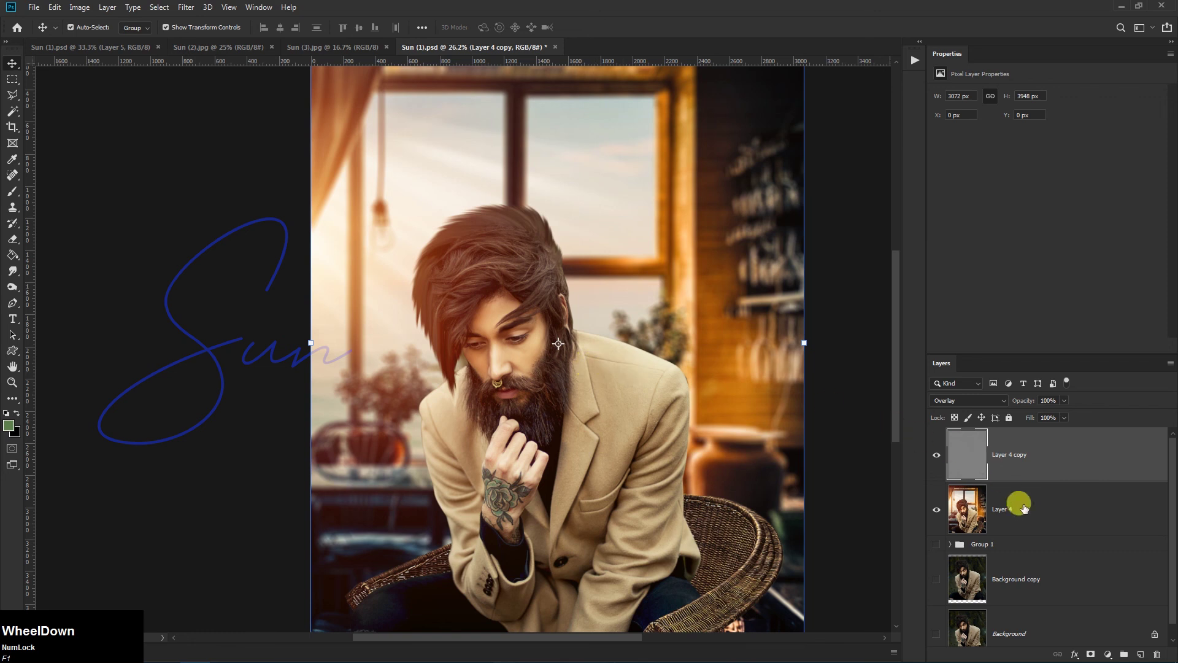
Step: Move the stamped layer and its High Pass copy into Group 1, and show the group
ctrl+click(1031, 516)
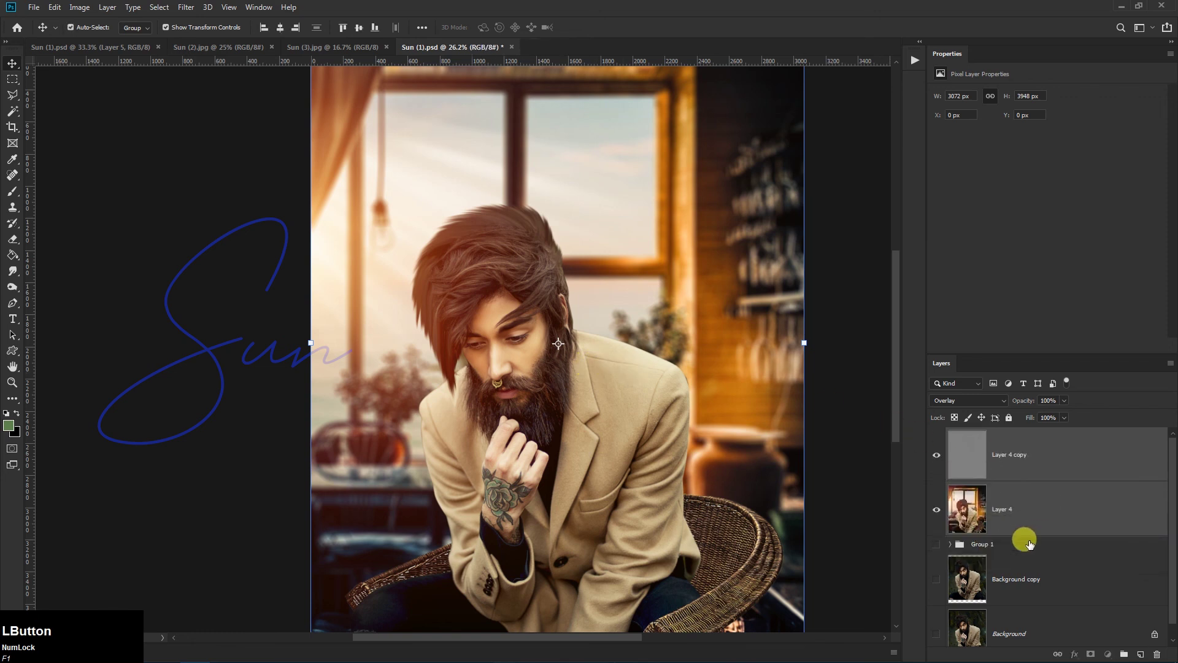
drag(1013, 487, 981, 540)
click(936, 436)
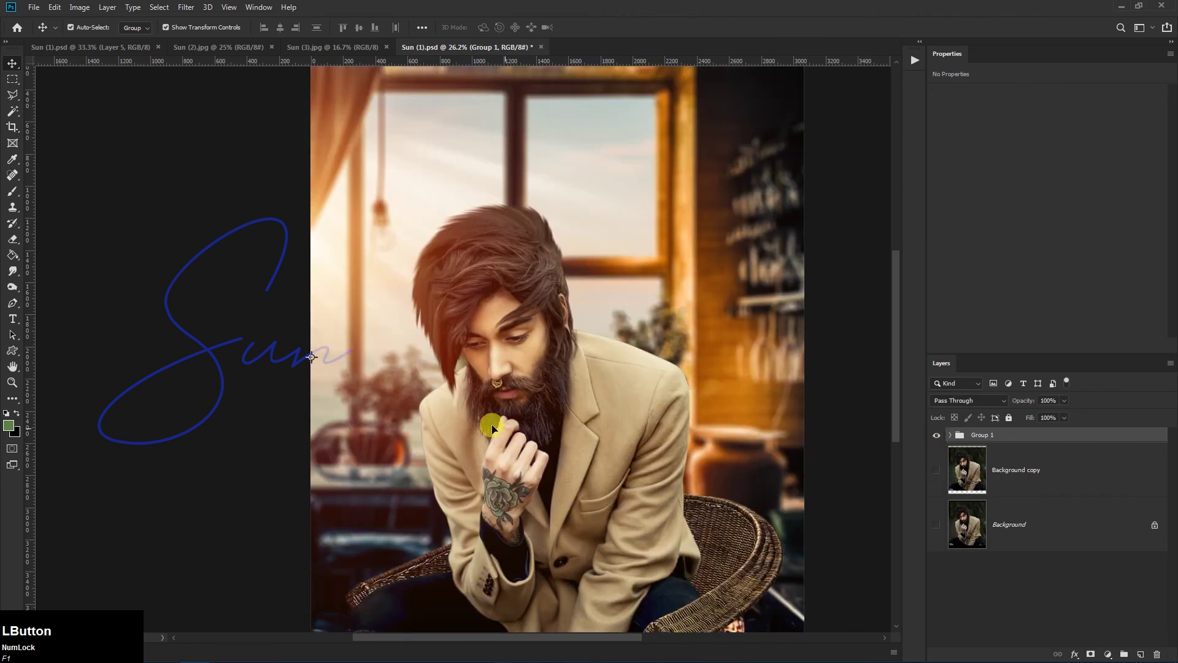
Step: Show the original Background layer and switch Group 1's visibility off and on to compare the composite with the original photo
scroll(822, 457, down, 2)
click(937, 529)
scroll(413, 356, down, 2)
scroll(413, 341, up, 1)
scroll(412, 341, down, 2)
click(936, 436)
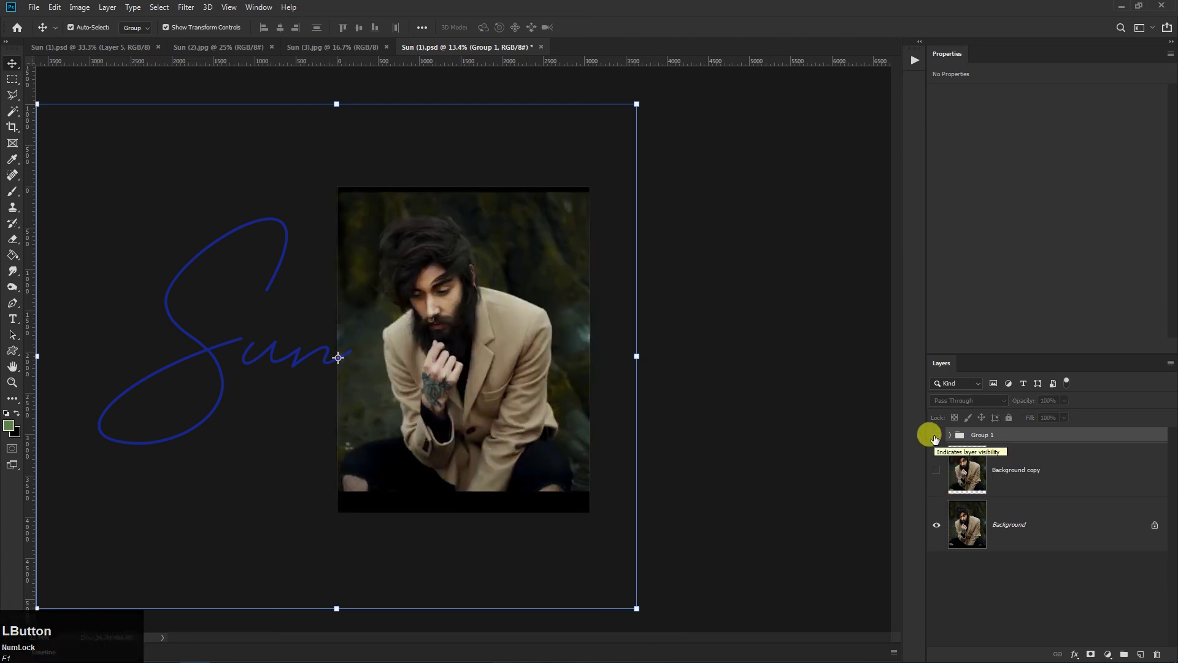
click(935, 436)
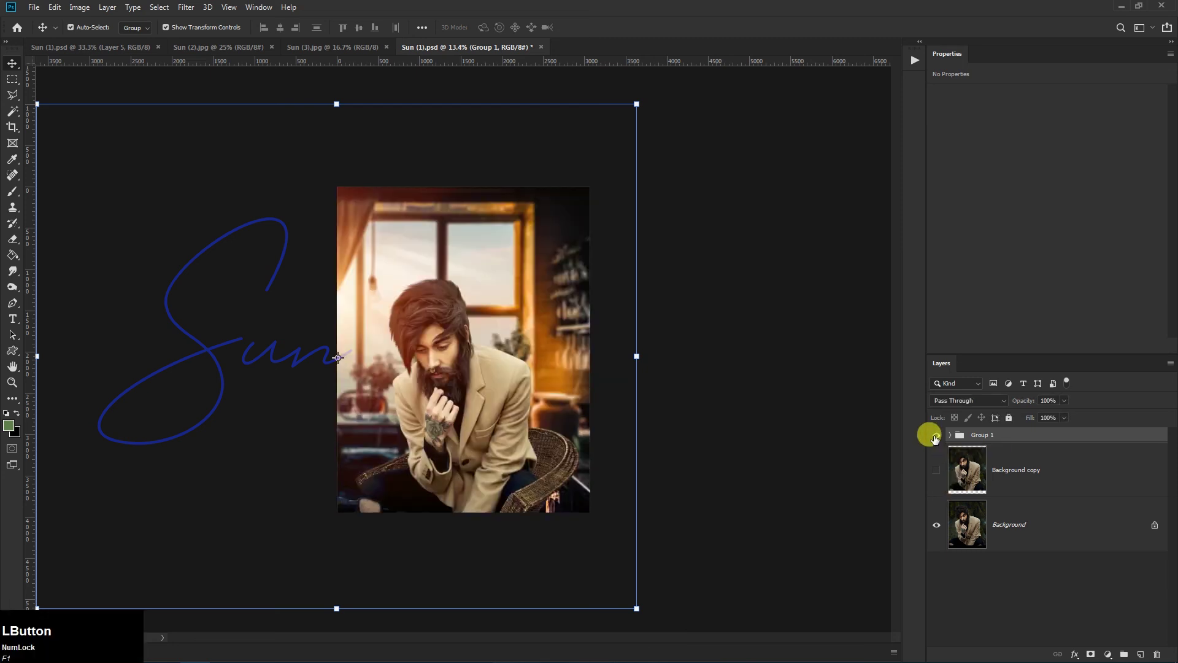
click(936, 436)
click(935, 436)
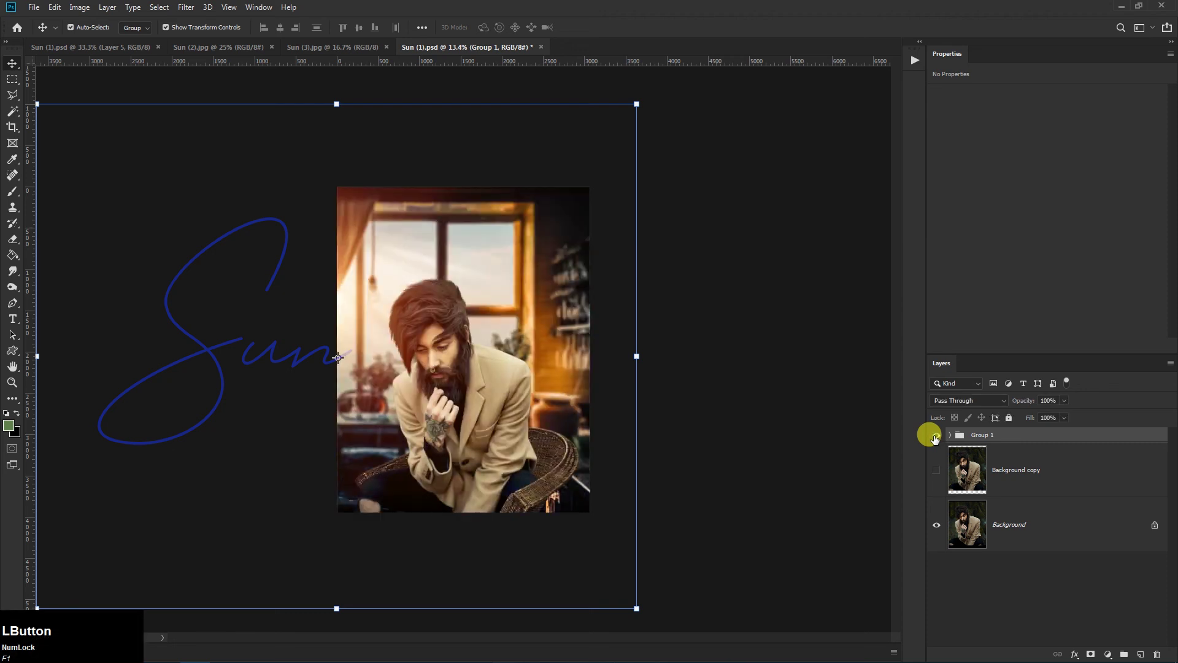